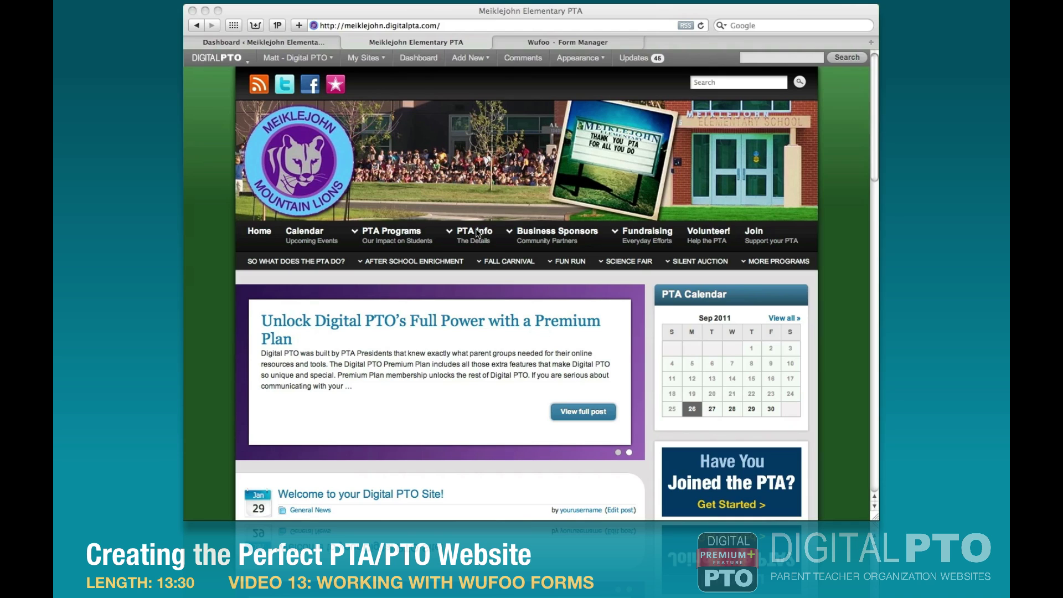
- View Digital PTO's empty Email the PTA page via PTA Info > Contact Us, then return to Wufoo Form Manager
left_click(488, 316)
mouse_move(477, 241)
mouse_move(475, 268)
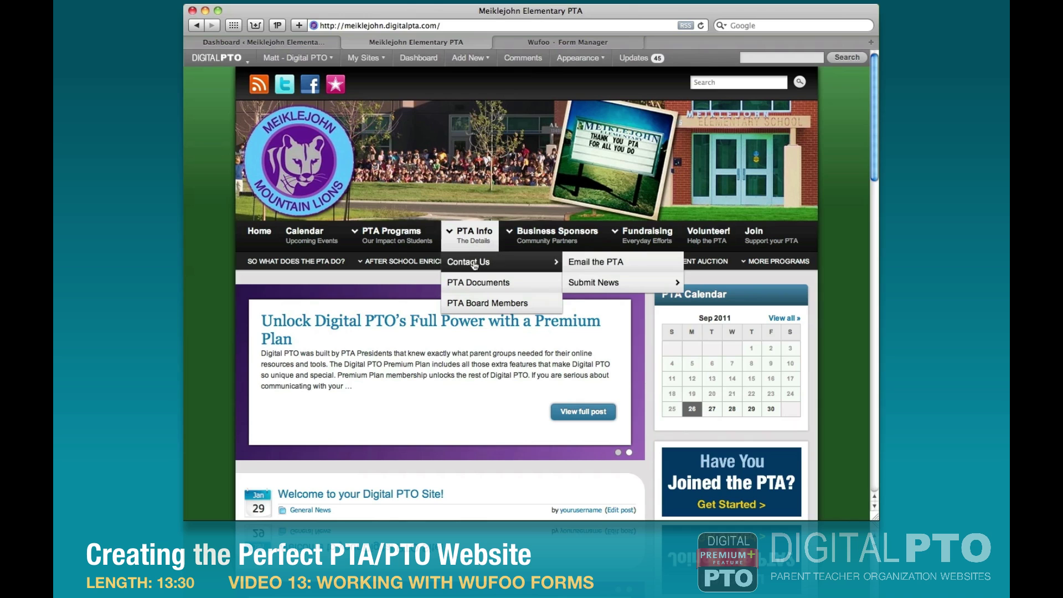
left_click(595, 263)
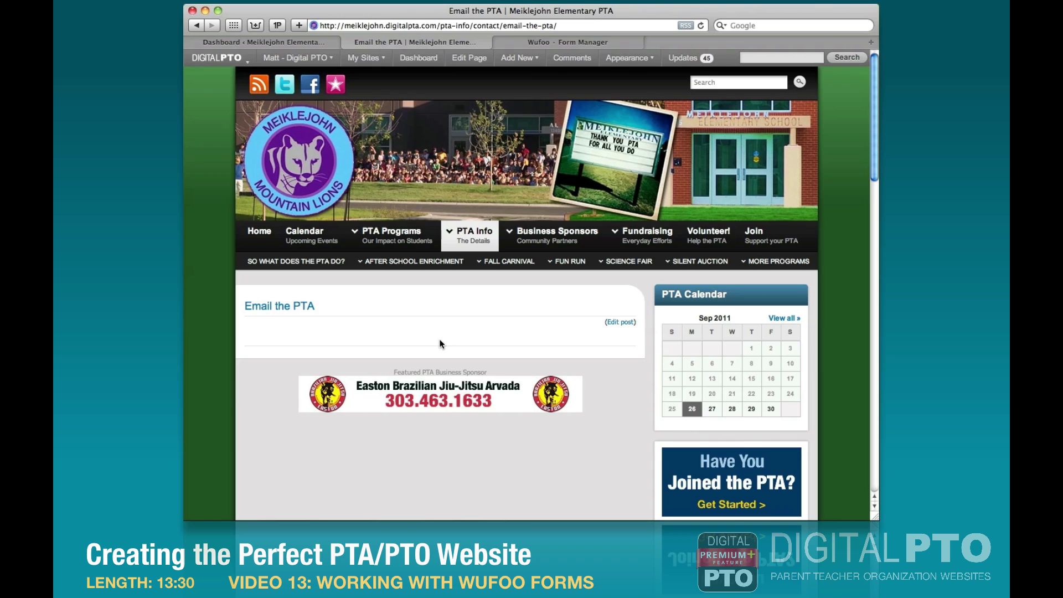
left_click(541, 42)
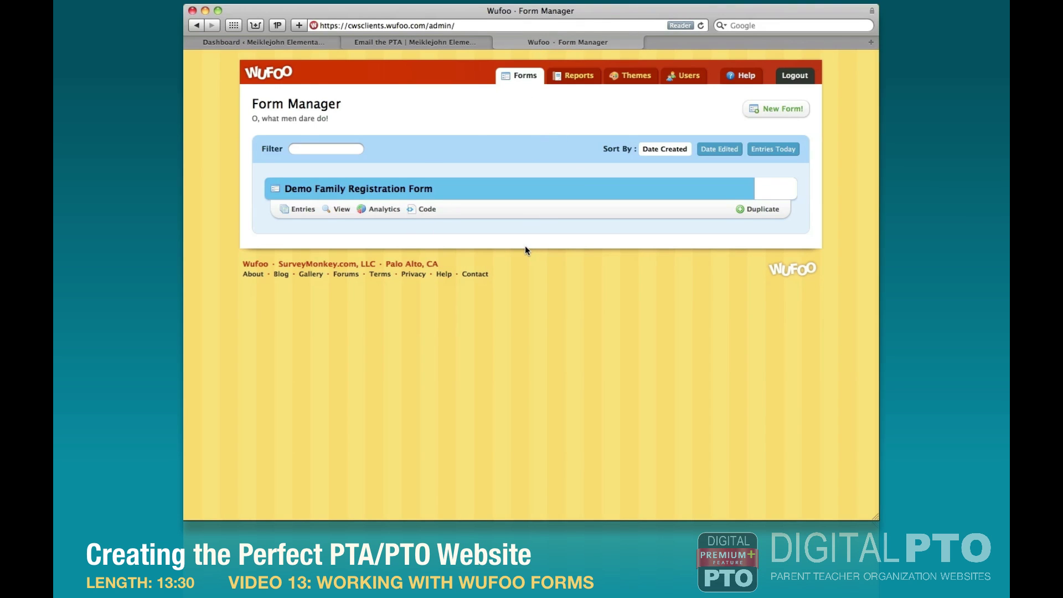
- Create a new form named 'Email the Meiklejohn PTA'
left_click(775, 109)
left_click(493, 112)
triple_click(295, 117)
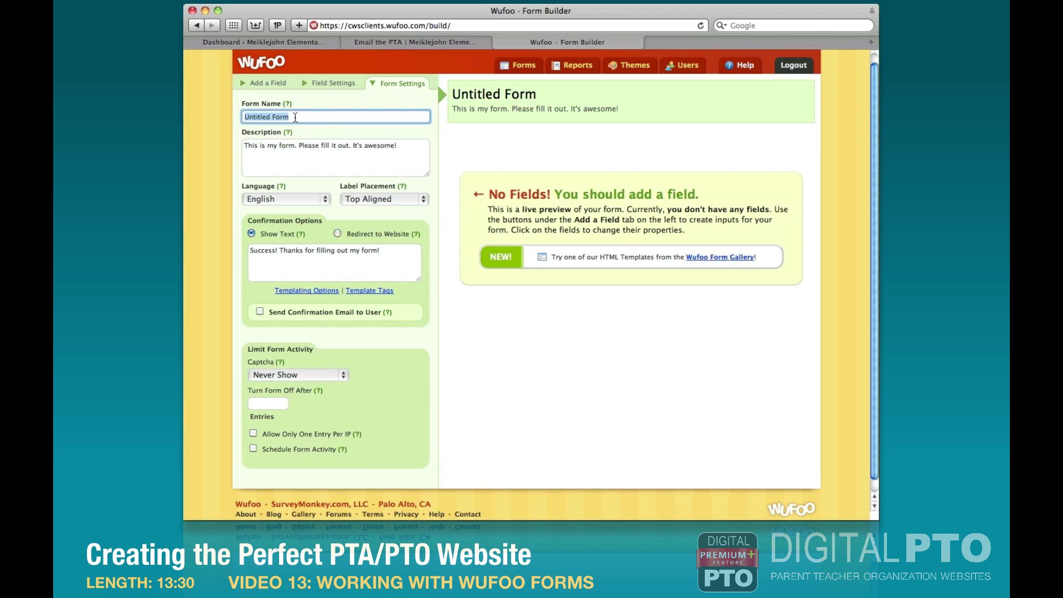
type("Email the Meiklejohn PTA")
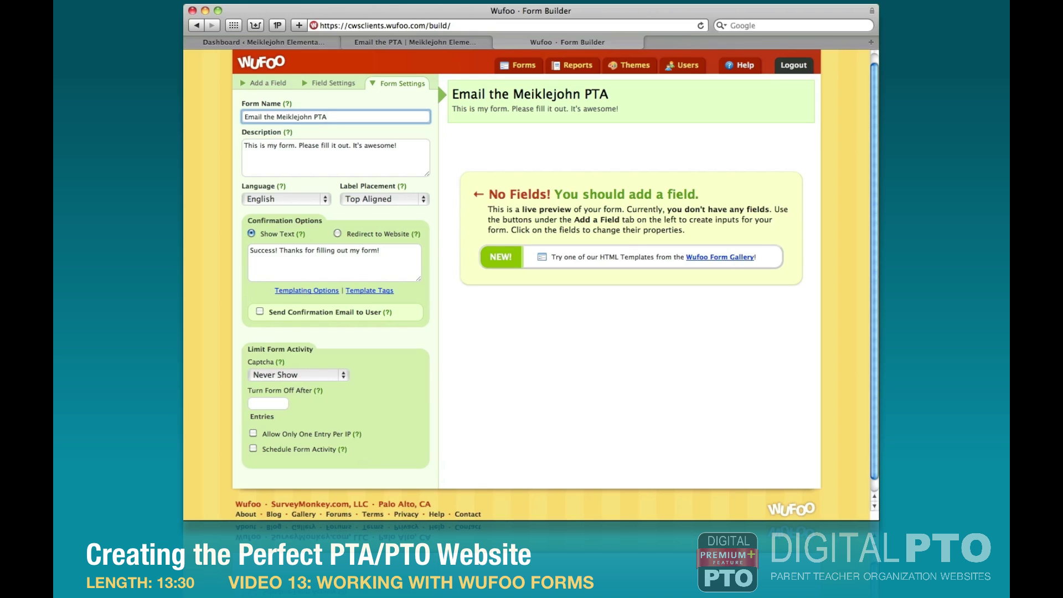
- Replace the default form description with a contact note
triple_click(341, 146)
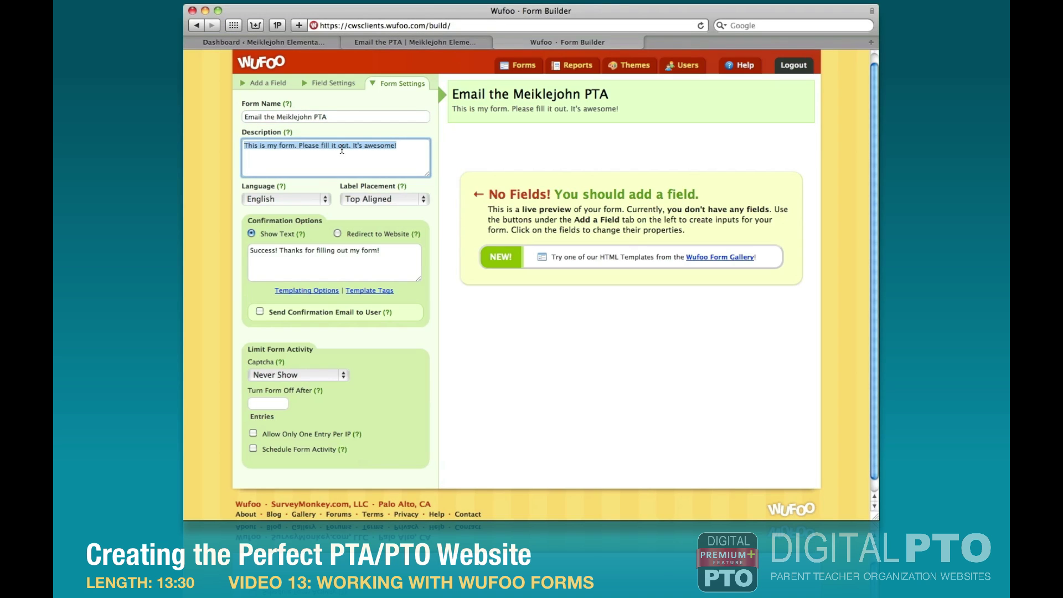
key("BackSpace")
type("Please use this form to contact the Meiklejohn PTA.")
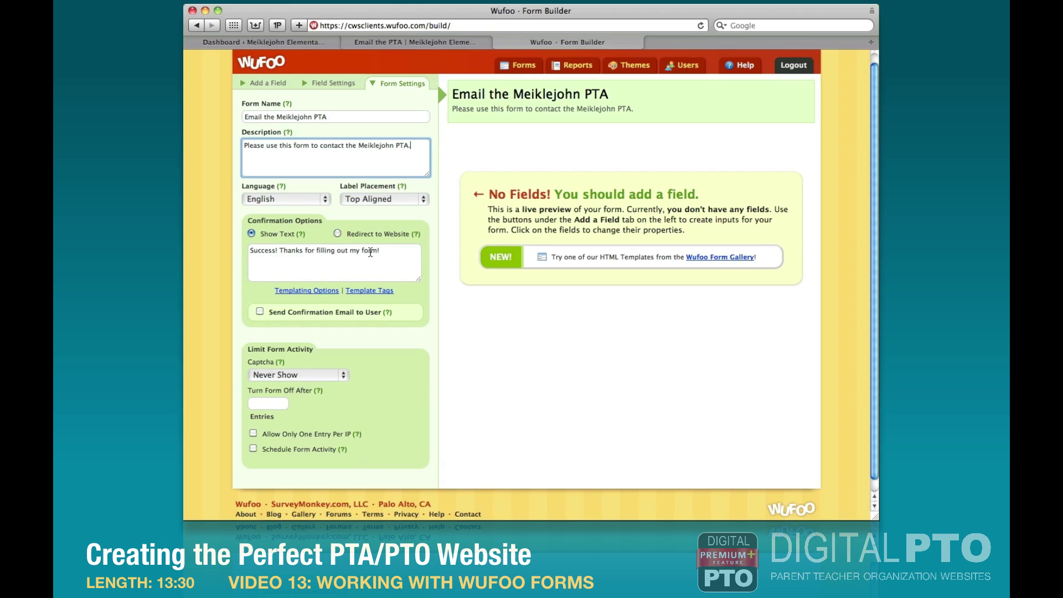
- Set a Show Text confirmation reading 'Thanks! Your Email has been sent.'
left_click(385, 252)
key("super+a")
type("Thanks! Your Email has been sent.")
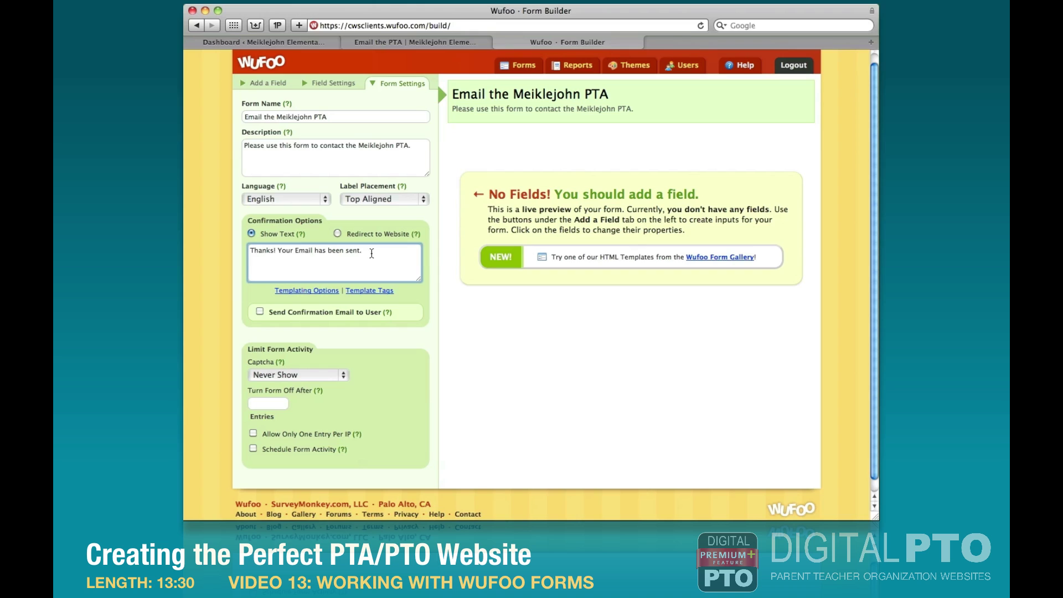
left_click(336, 234)
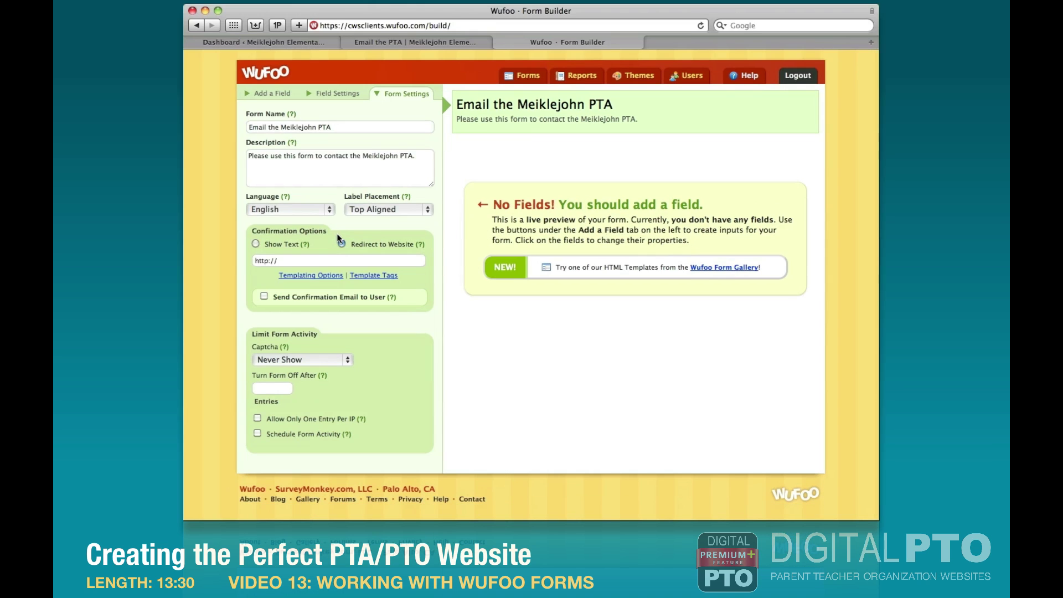
left_click(255, 244)
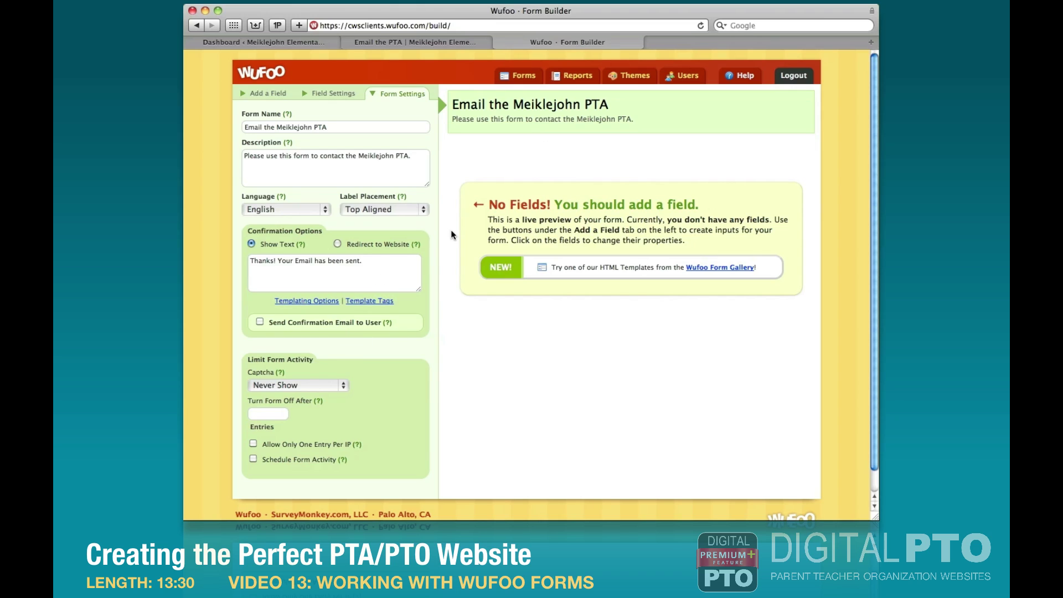
- Add required Name and Email fields to the form
left_click(263, 94)
left_click_drag(280, 230, 517, 159)
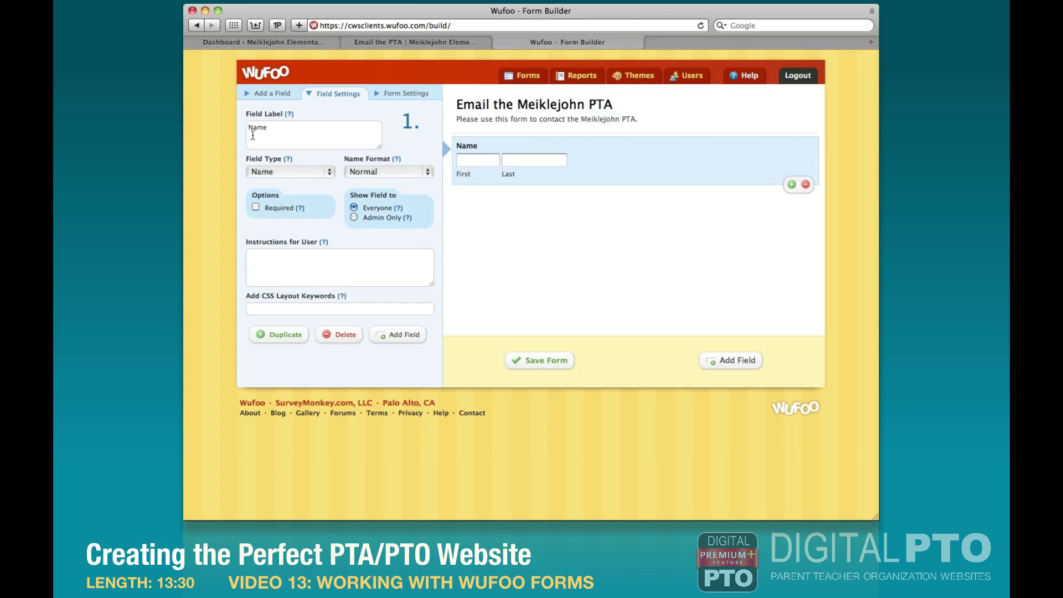
left_click(256, 208)
left_click(737, 361)
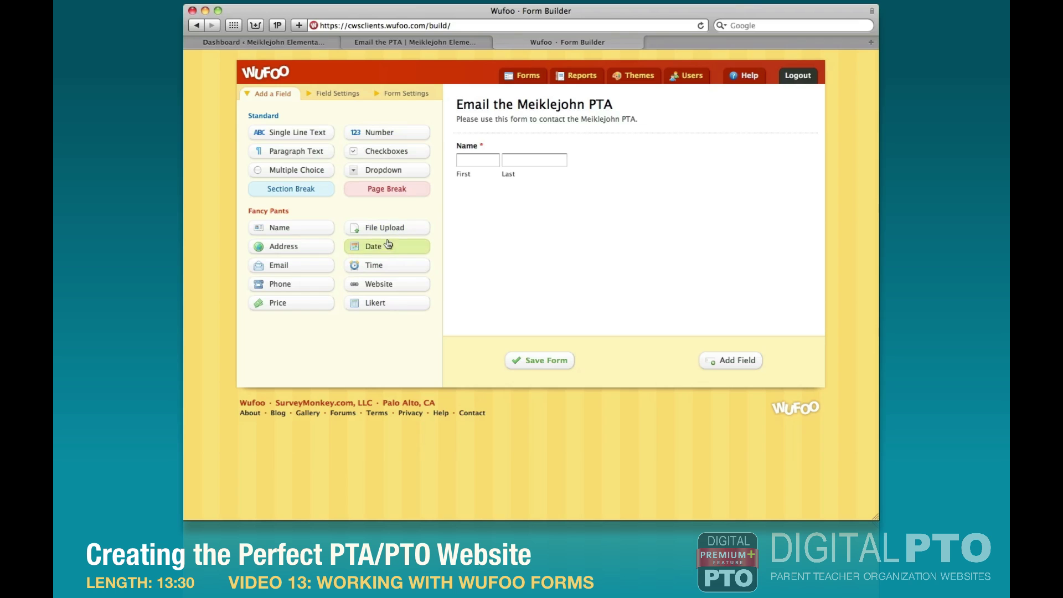
left_click_drag(299, 271, 534, 213)
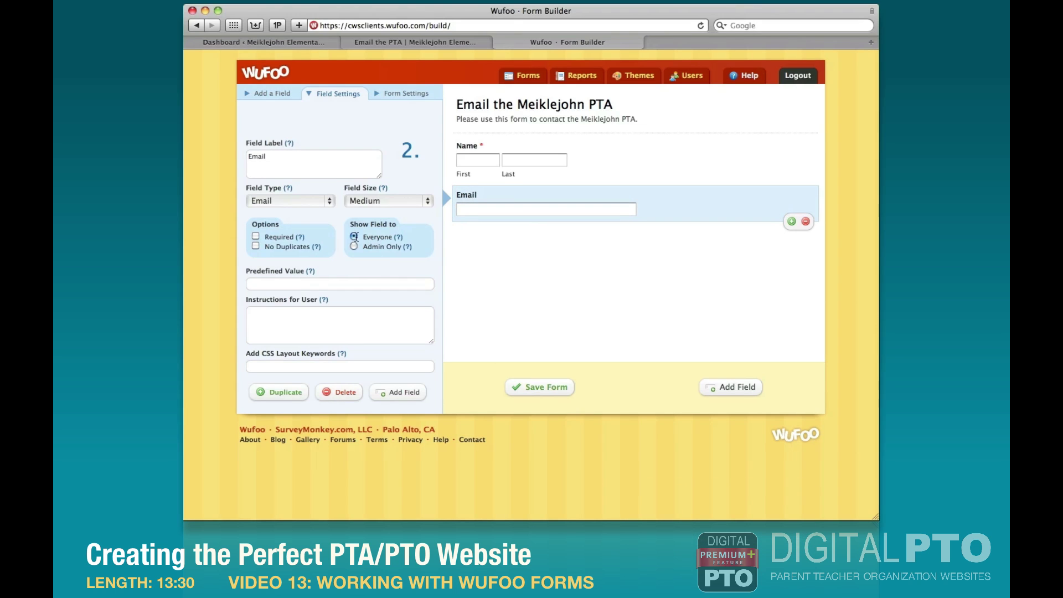
left_click(255, 236)
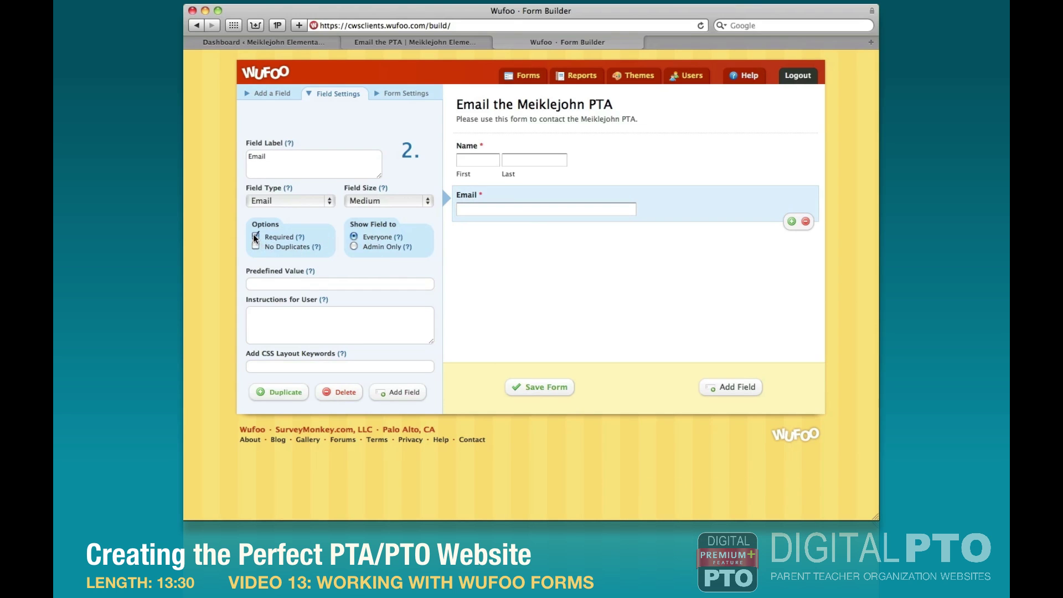
- Add a 'Subject / Topic:' single-line field and a required 'Your Message:' paragraph field
left_click(731, 390)
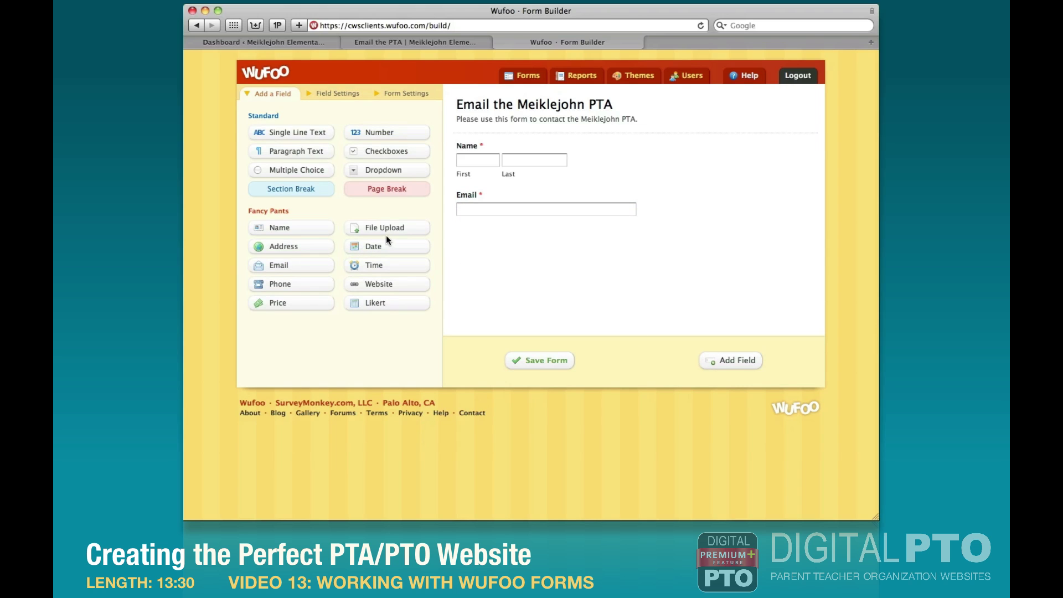
left_click_drag(277, 132, 472, 232)
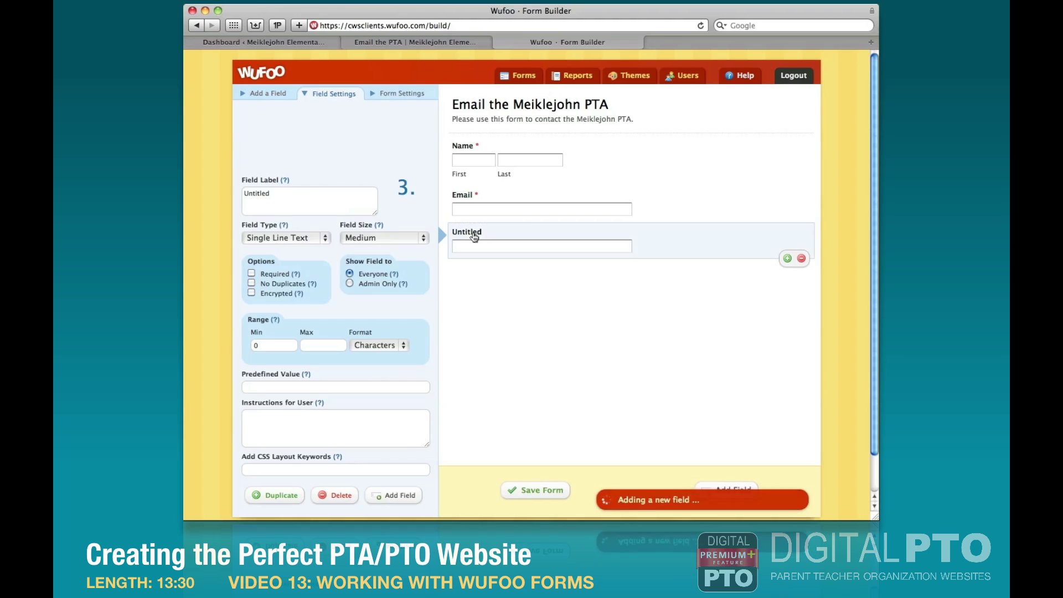
type("Subject / Topic:")
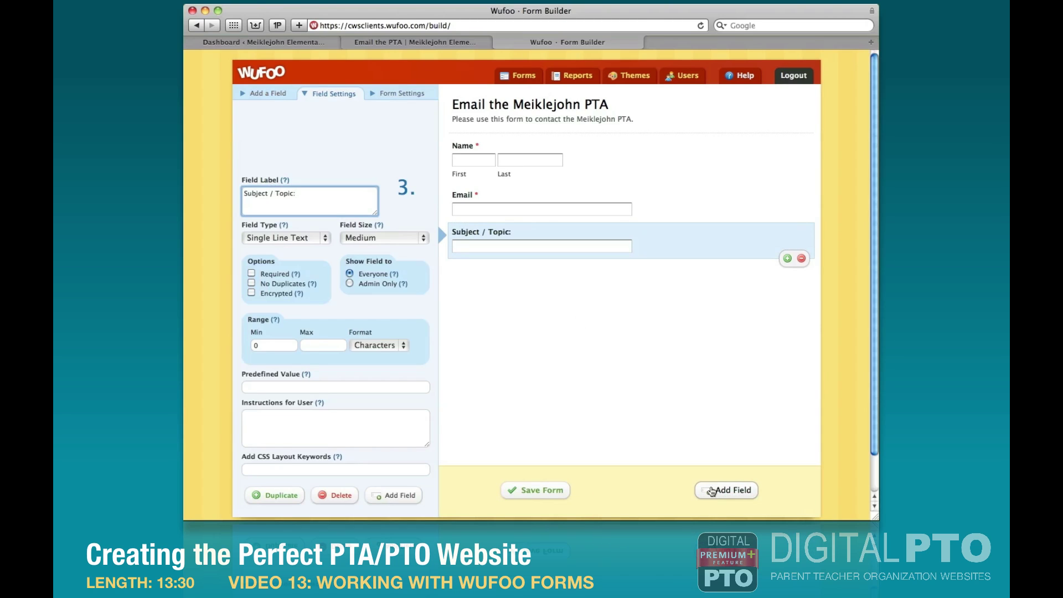
left_click(714, 490)
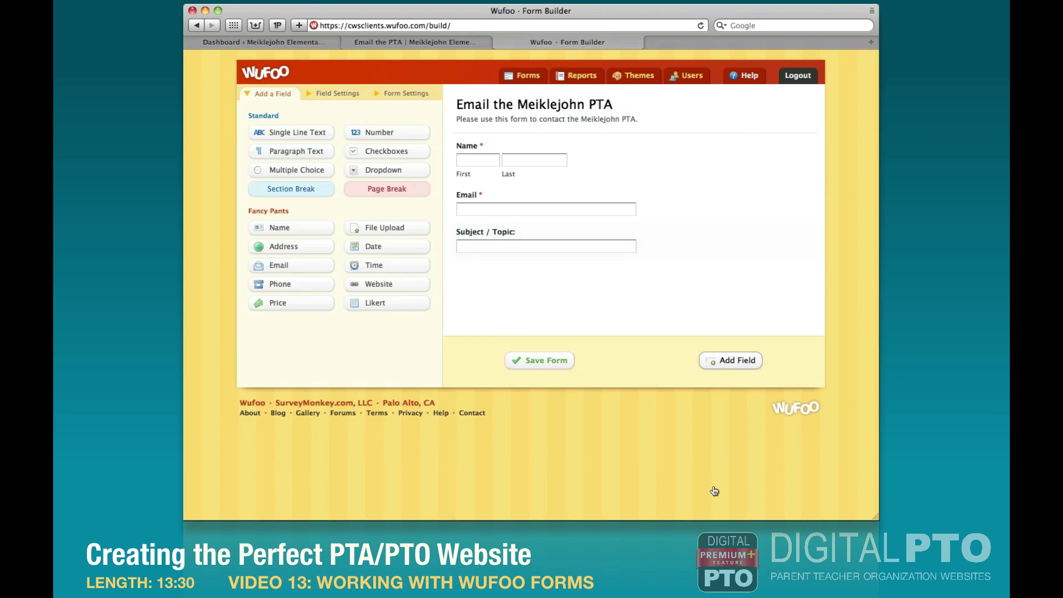
left_click_drag(285, 150, 504, 279)
type("Your Message:")
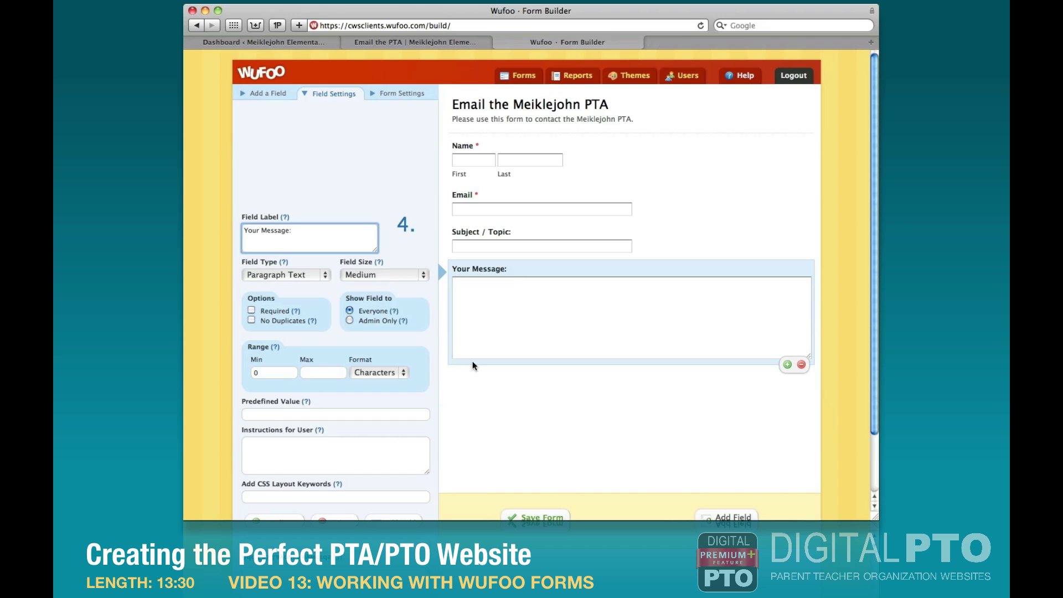
left_click(251, 310)
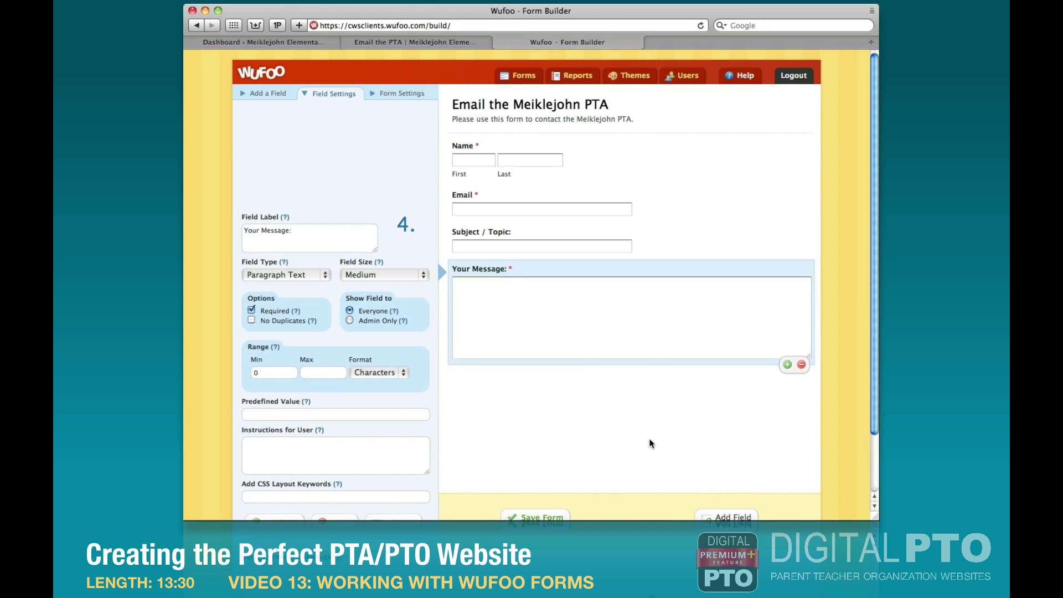
- Save the form and continue editing
scroll(651, 443, "down", 2)
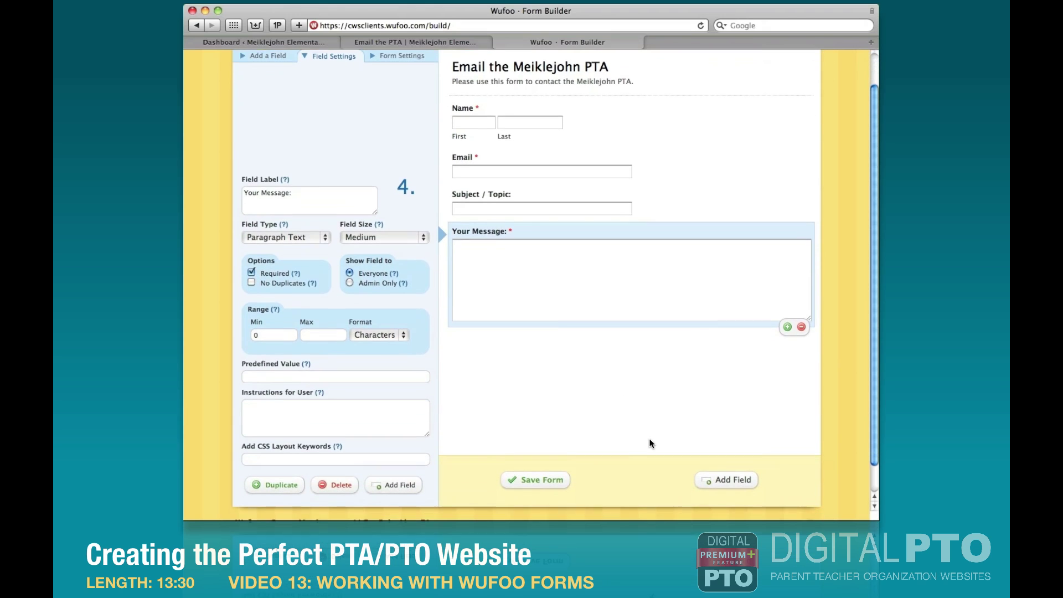
left_click(546, 476)
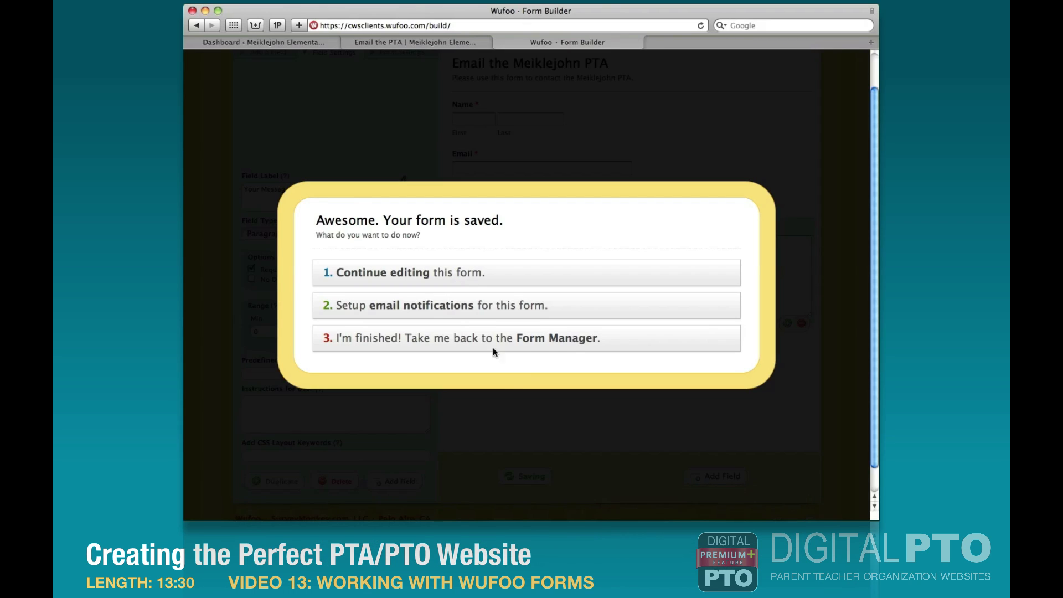
left_click(403, 275)
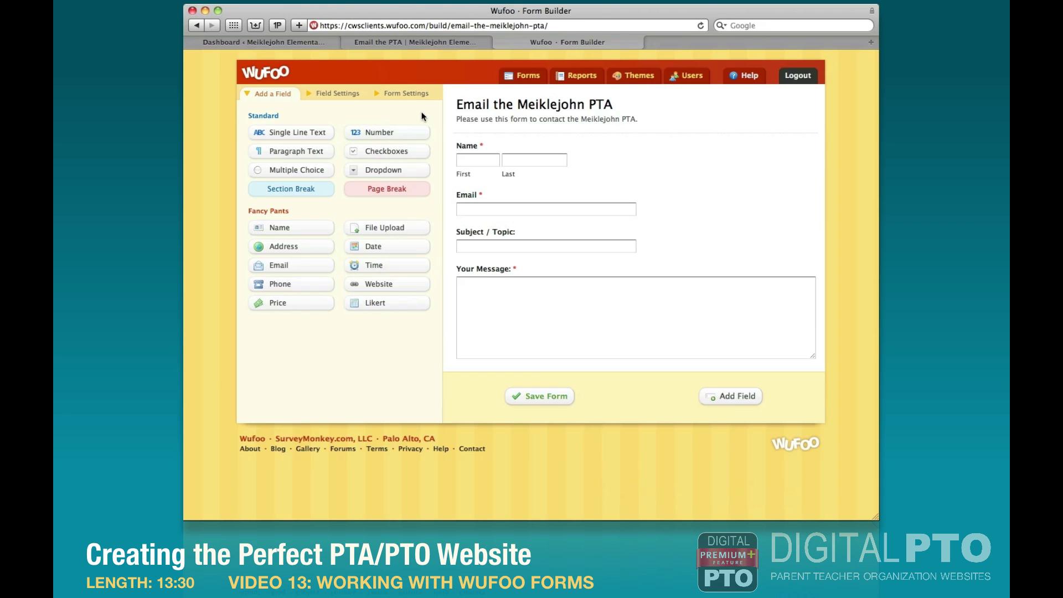
- Send submitters a confirmation email to the Email field, with the PTA's reply-to address
left_click(405, 94)
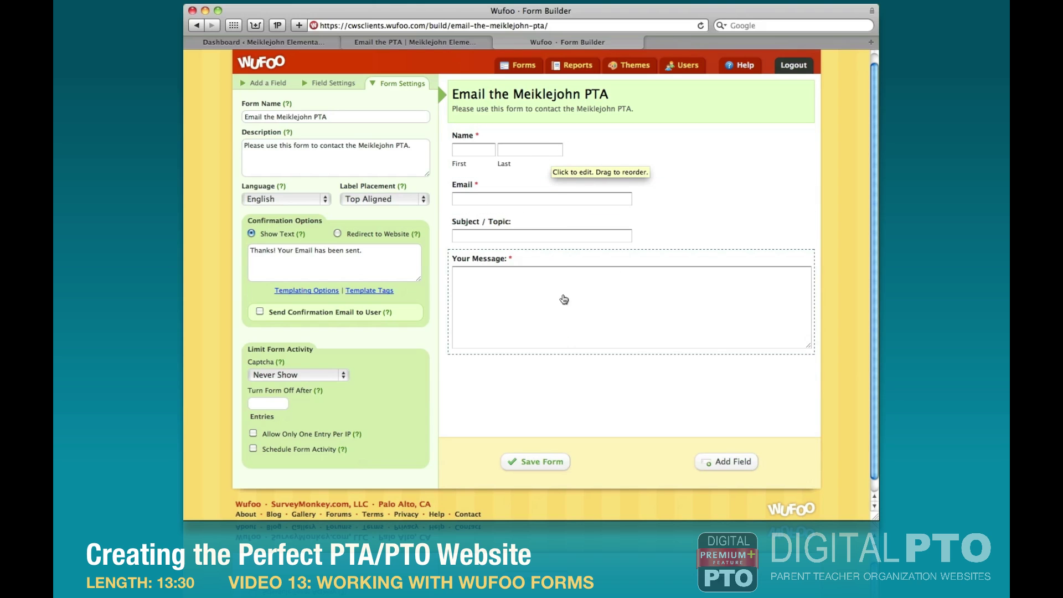
left_click(260, 312)
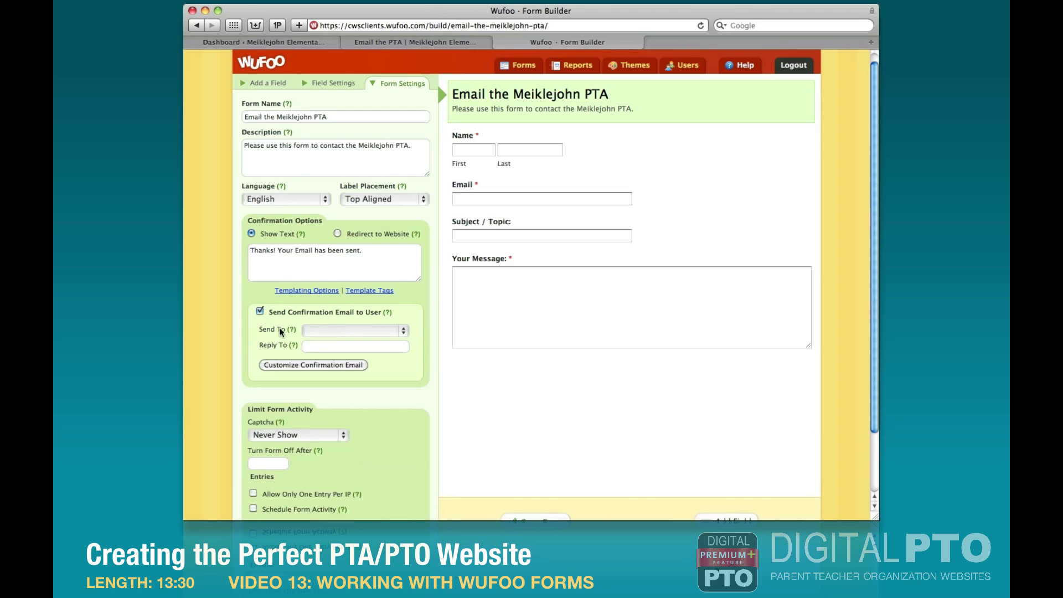
left_click(321, 331)
left_click(321, 343)
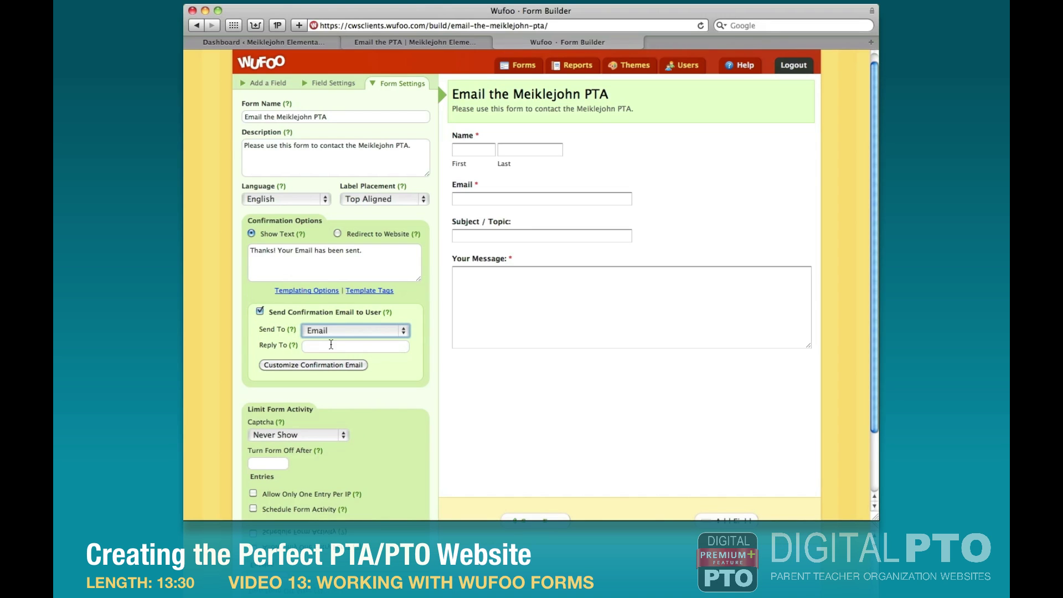
left_click(321, 347)
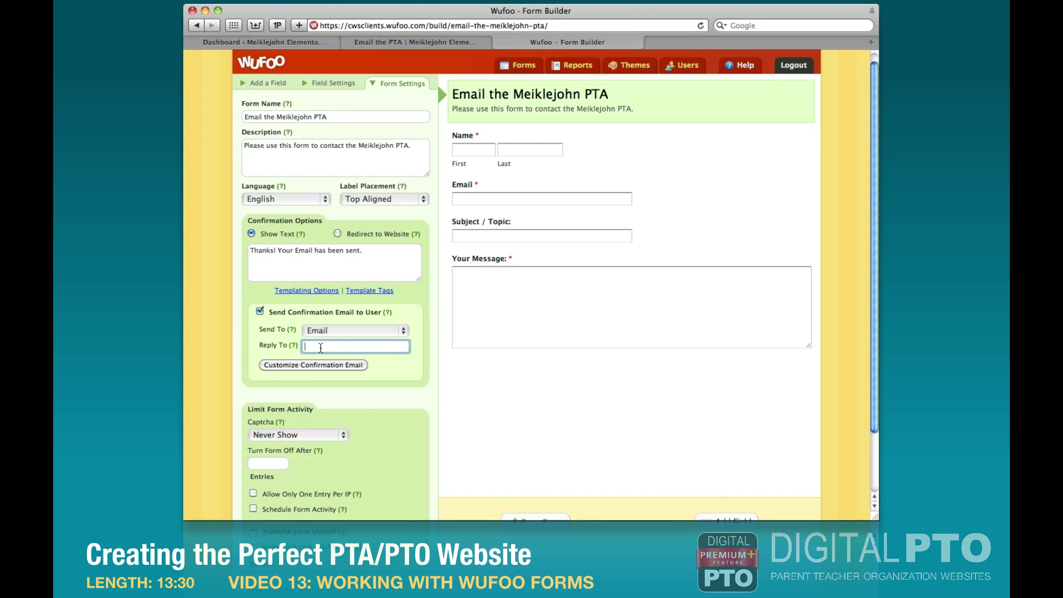
key("super+v")
- Write the confirmation message thanking them, noting 'A copy of your message is below.', signed 'The Meiklejohn PTA'
left_click(308, 365)
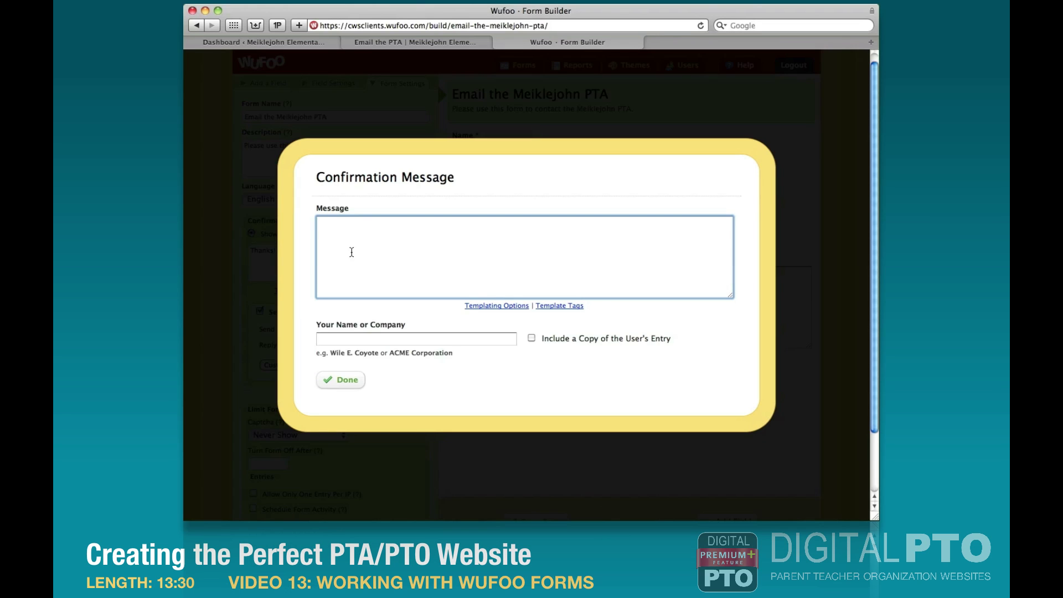
type("Hi. Thank you for your emailing the Meiklejohn PTA. We have received your message and will get back to you as soon as possible.")
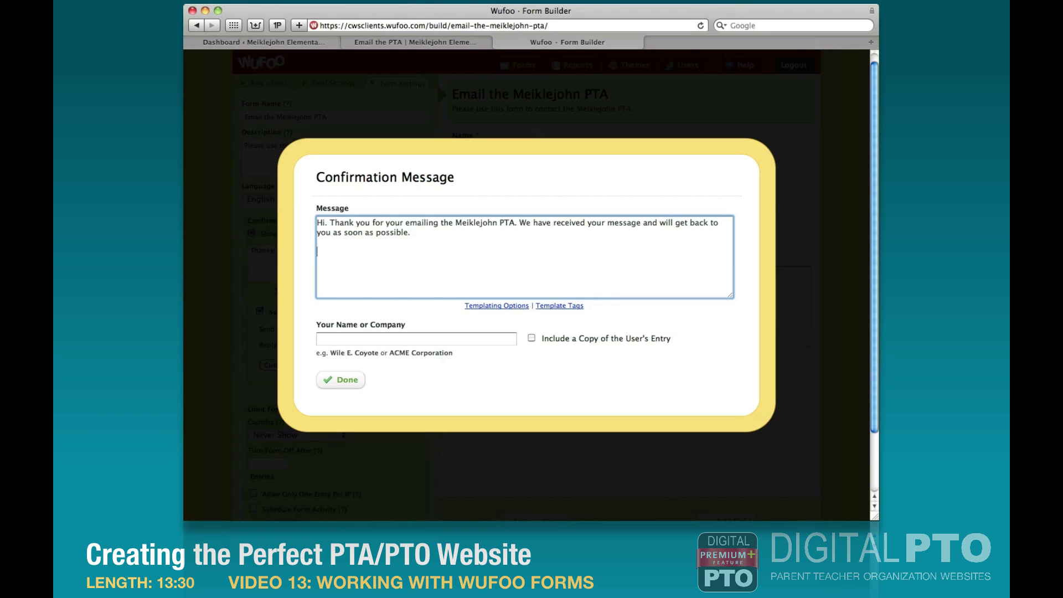
key("Return")
key("Return")
type("A copy of your message is below.")
key("Return")
key("Return")
type("The Meiklejohn PTA")
- Set the confirmation sender name to 'Meiklejohn PTA' and include a copy of the entry
left_click(361, 340)
type("Meiklejohn PTA")
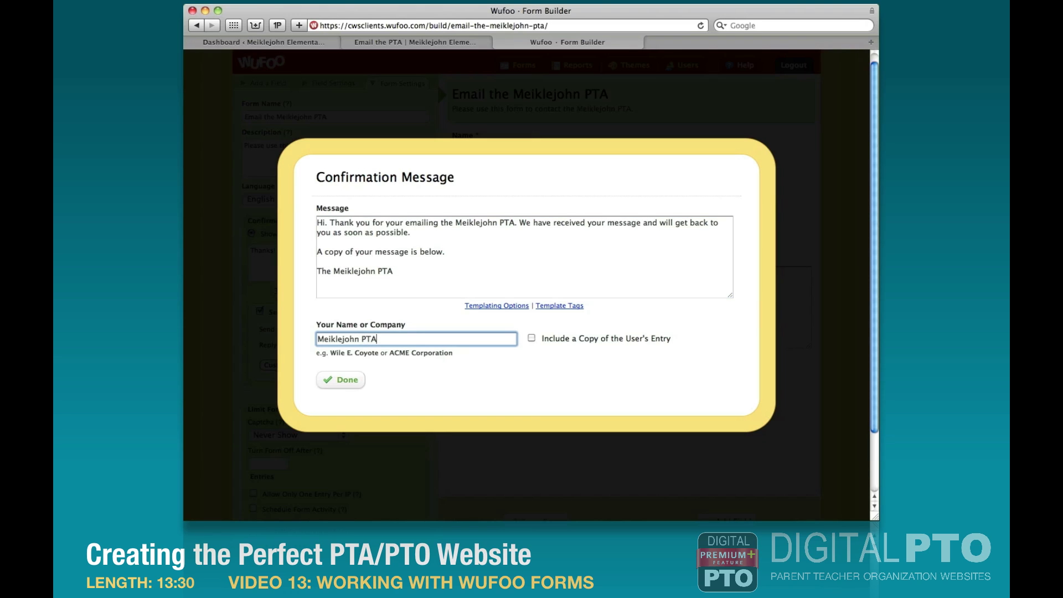
left_click(531, 338)
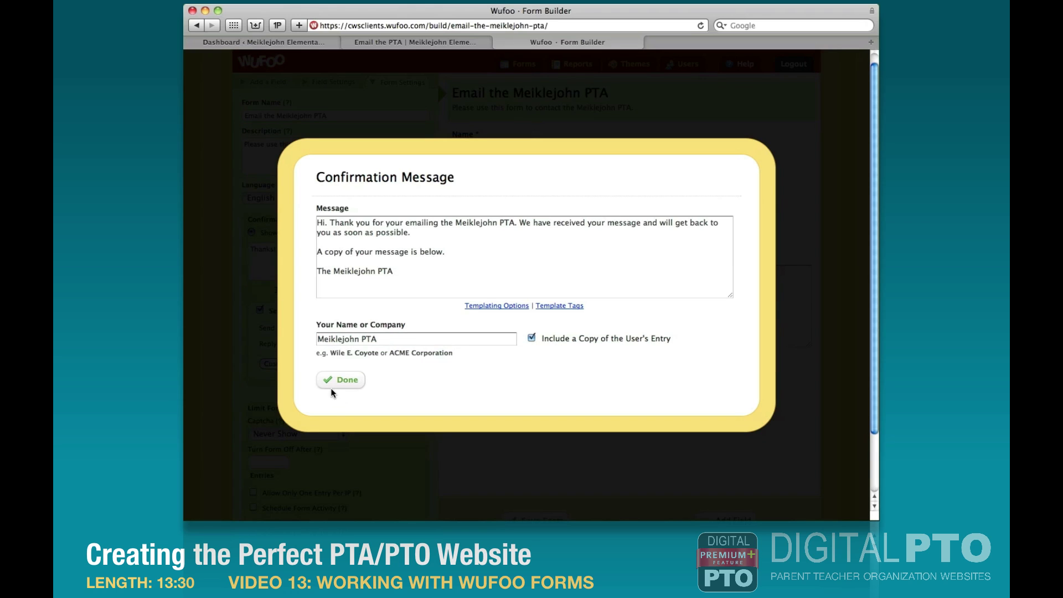
left_click(346, 380)
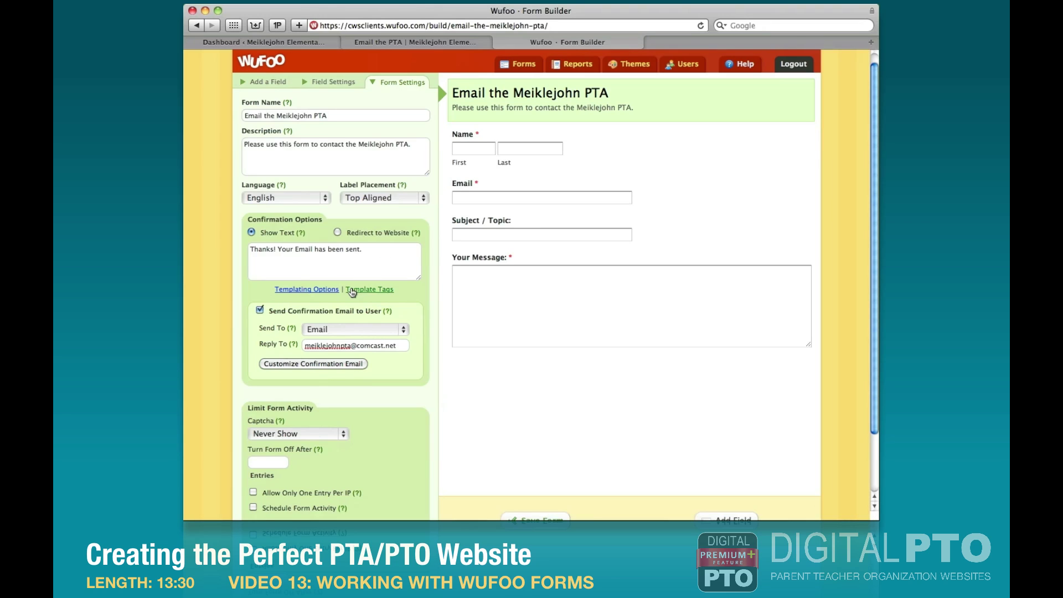
- Re-save the form and go to email notification setup
scroll(466, 433, "down", 3)
left_click(551, 464)
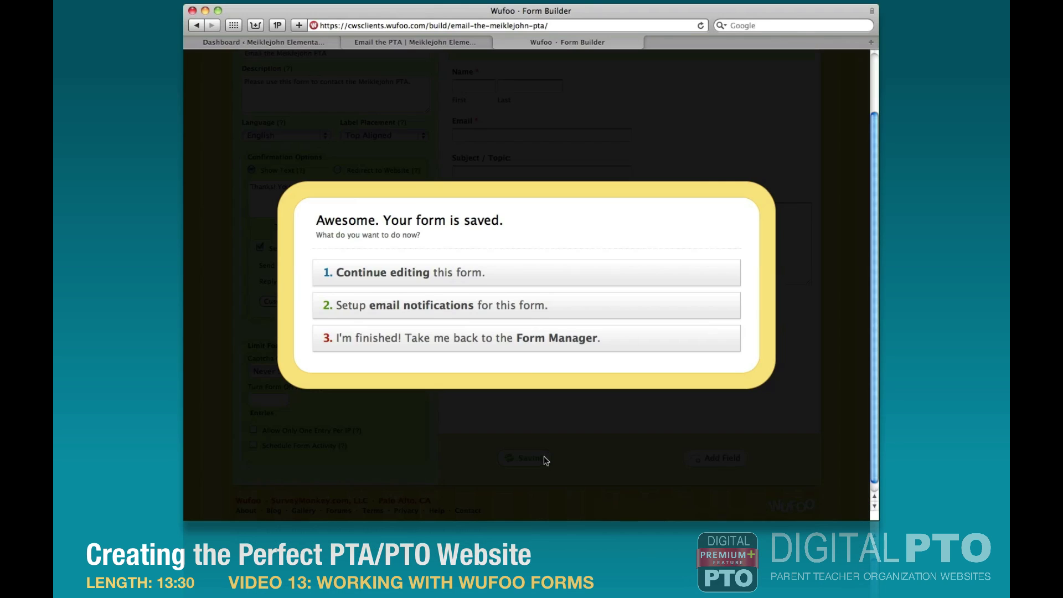
left_click(427, 309)
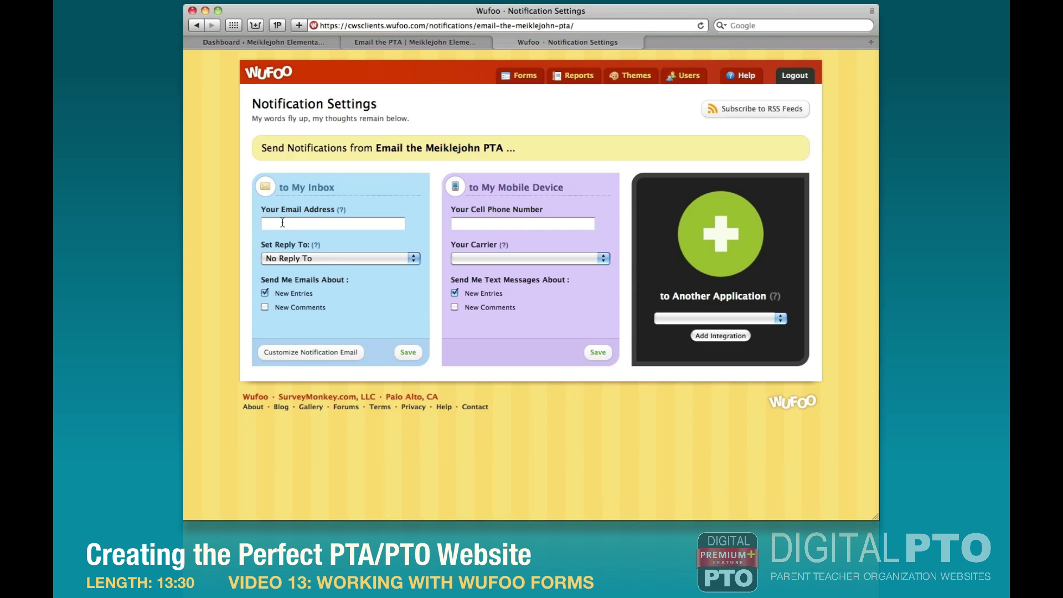
- Send notifications to the PTA's inbox address with Reply To set to the Email field
left_click(282, 222)
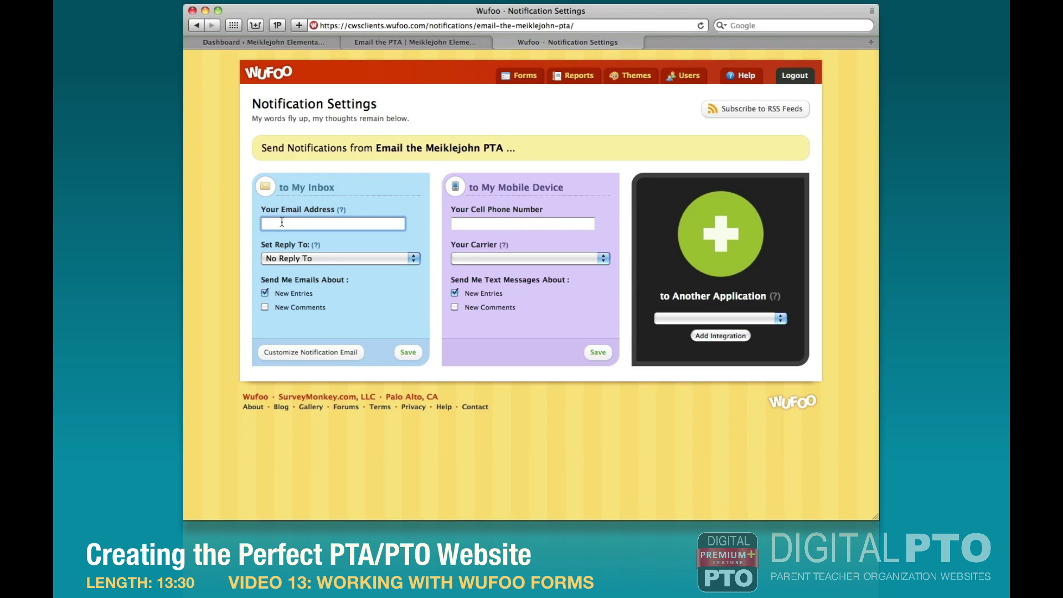
key("super+v")
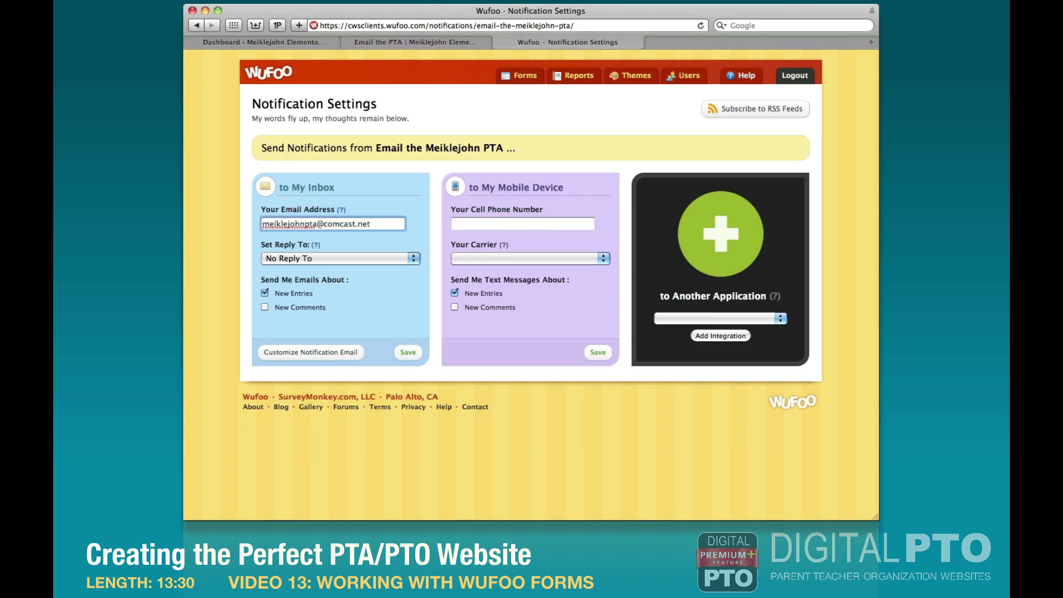
left_click(283, 258)
left_click(282, 271)
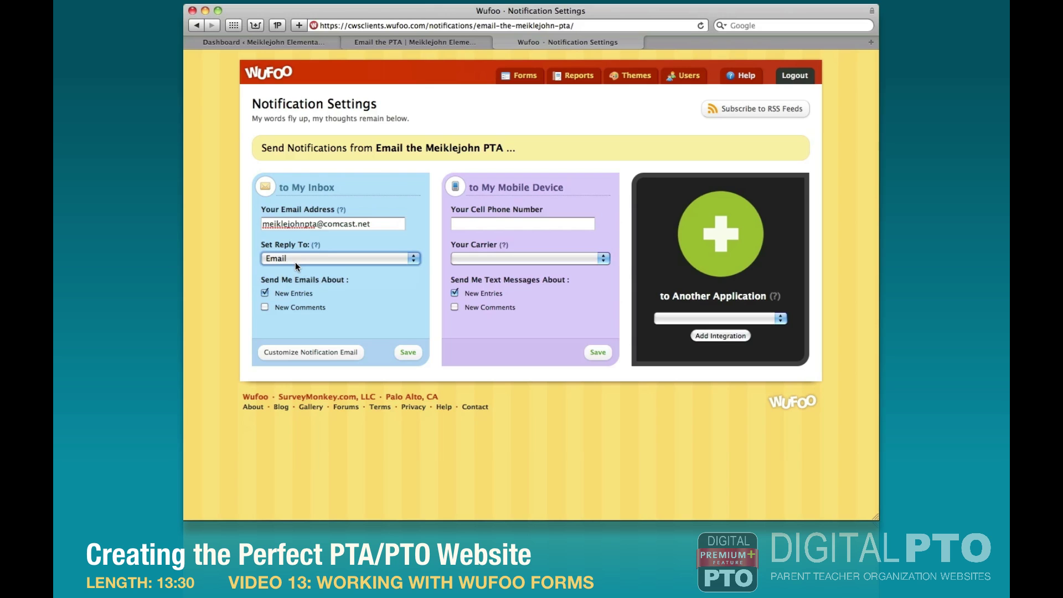
left_click(408, 355)
- Change the notification email's sender name from Wufoo to 'Meiklejohn PTA' and save
left_click(293, 355)
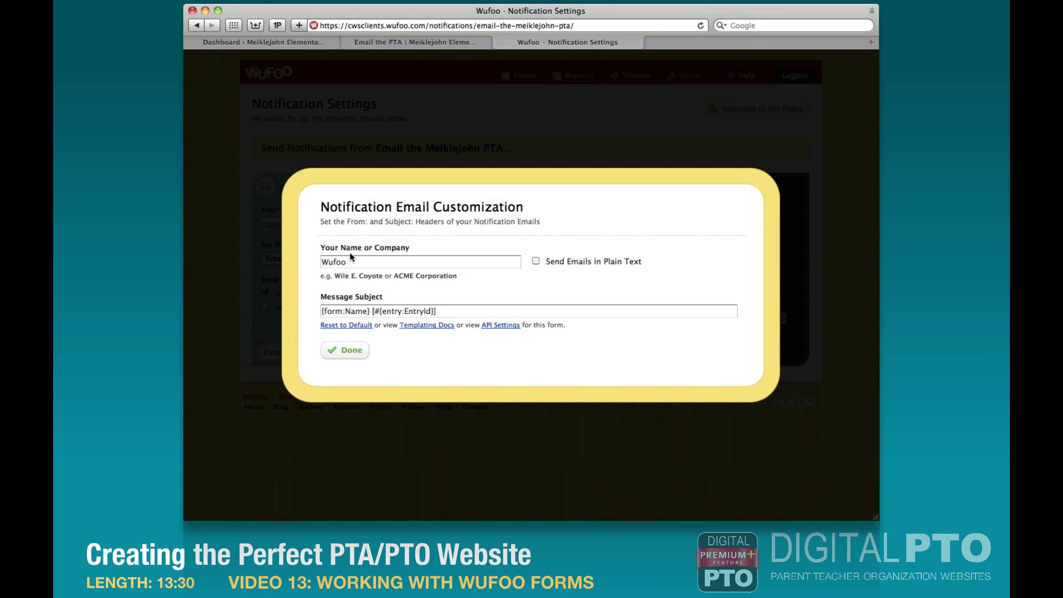
double_click(349, 260)
type("Meiklejohn PTA")
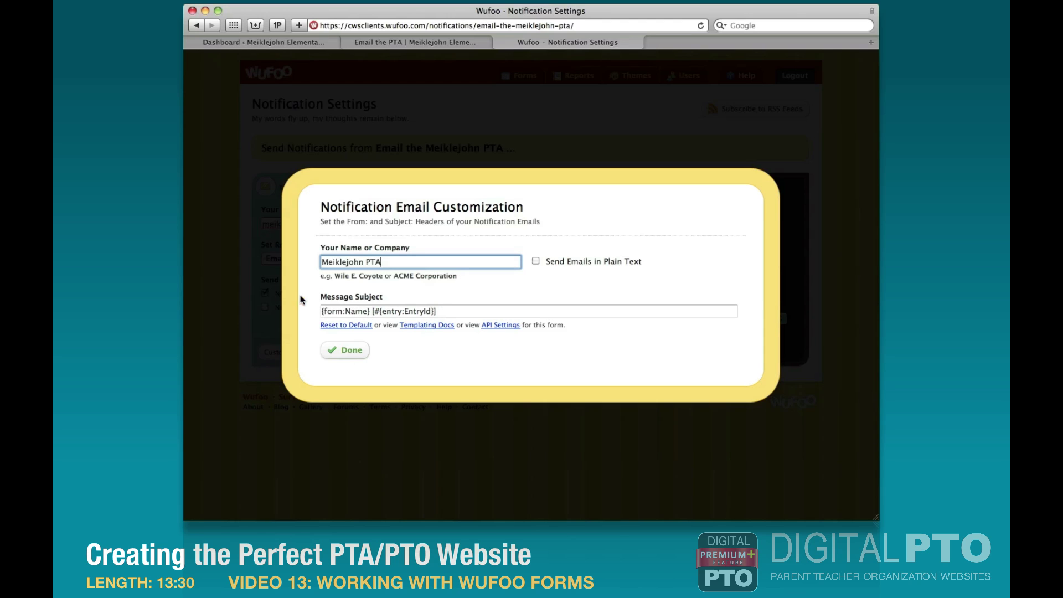
left_click(346, 350)
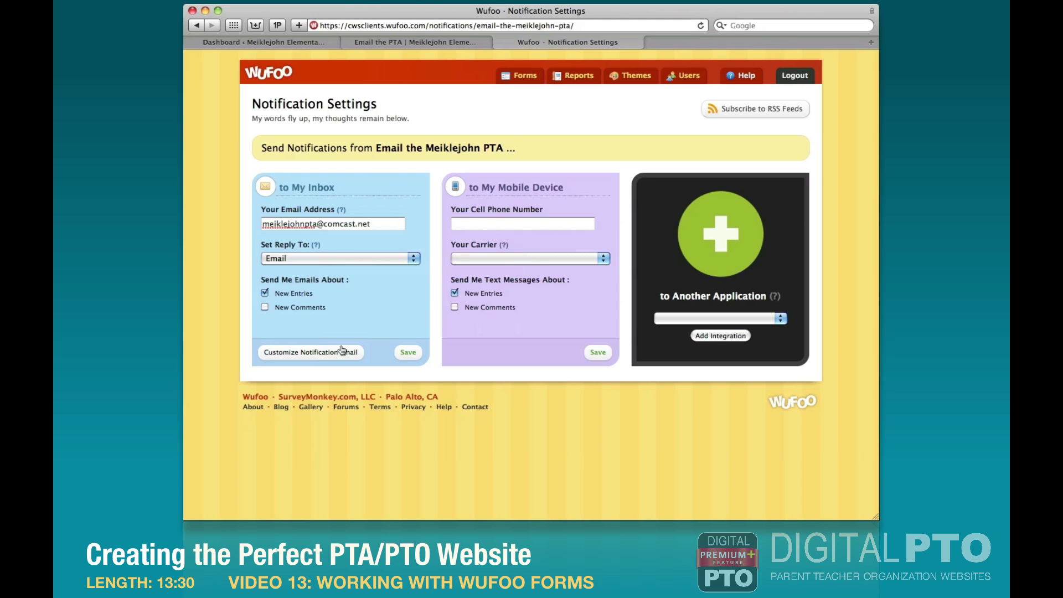
left_click(408, 353)
- Show the Embed Form Code for 'Email the Meiklejohn PTA', then switch to the PTA site's Dashboard
left_click(519, 74)
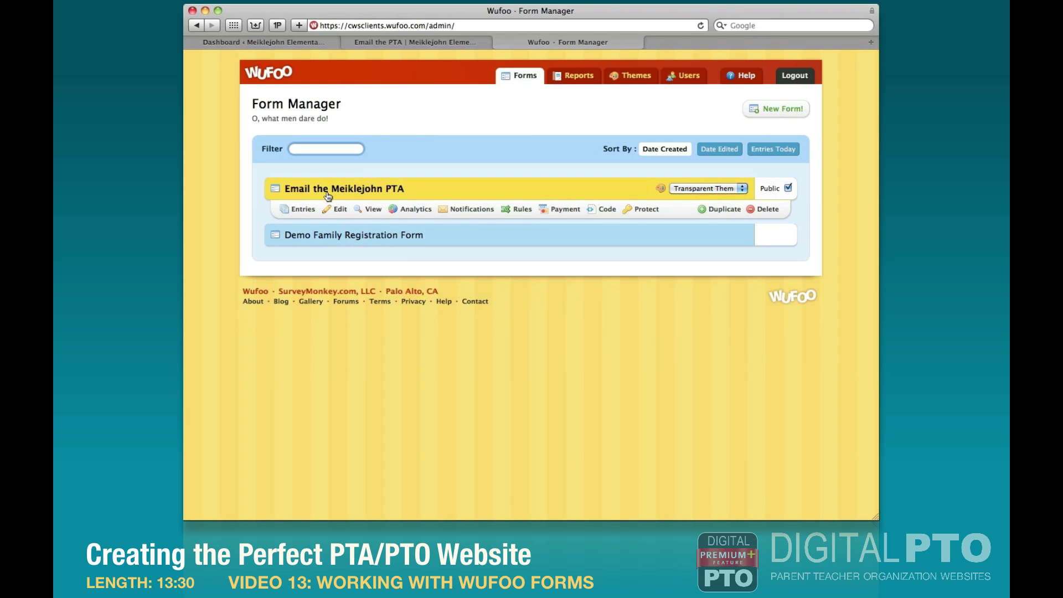
left_click(601, 209)
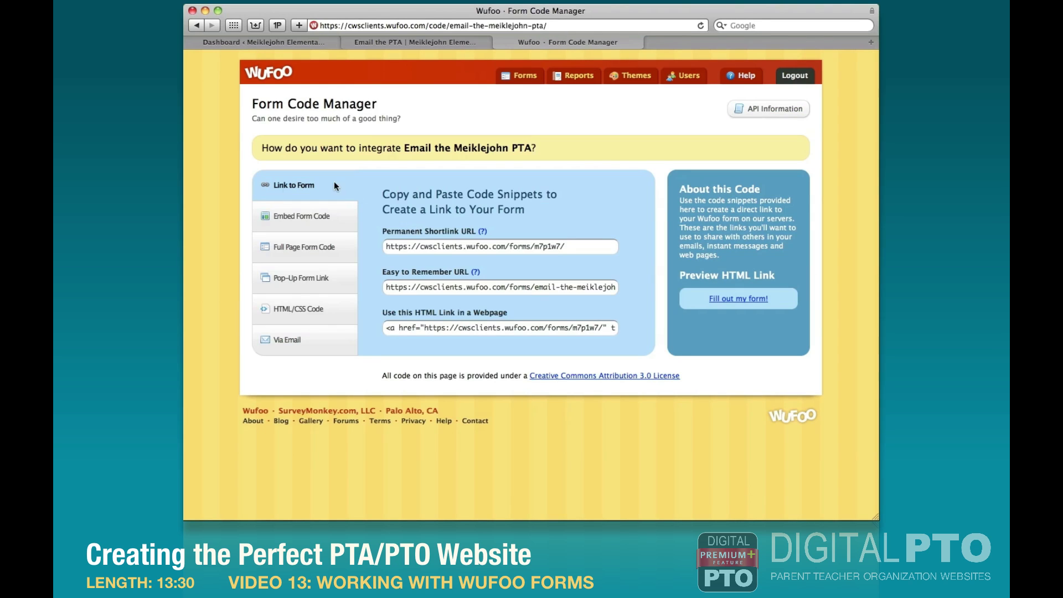
left_click(286, 216)
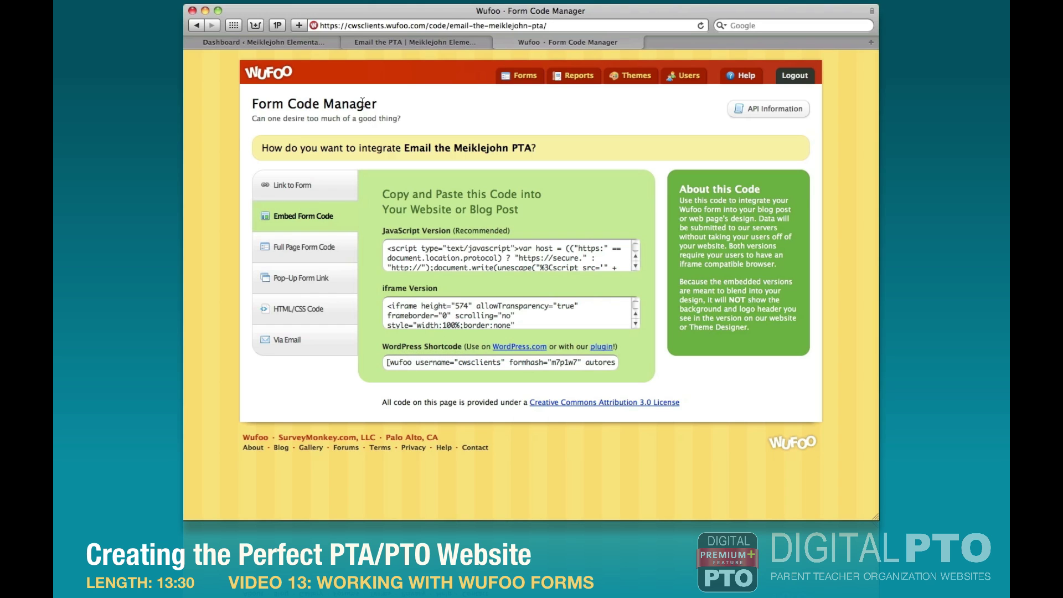
left_click(279, 41)
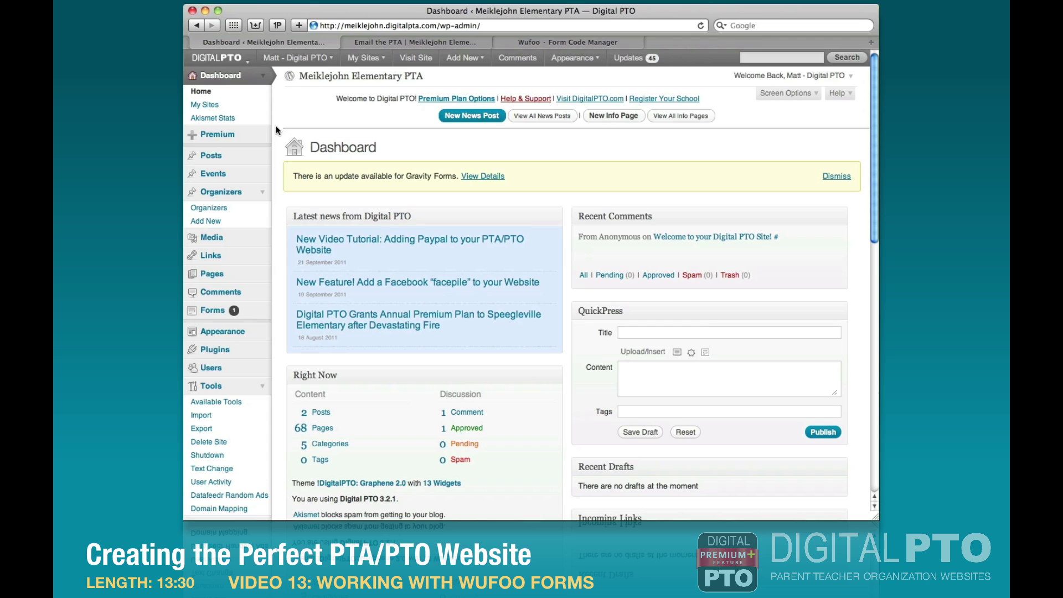
- Open the Email the PTA page from All Pages for editing, then return to Wufoo's Form Code Manager
left_click(263, 273)
left_click(212, 289)
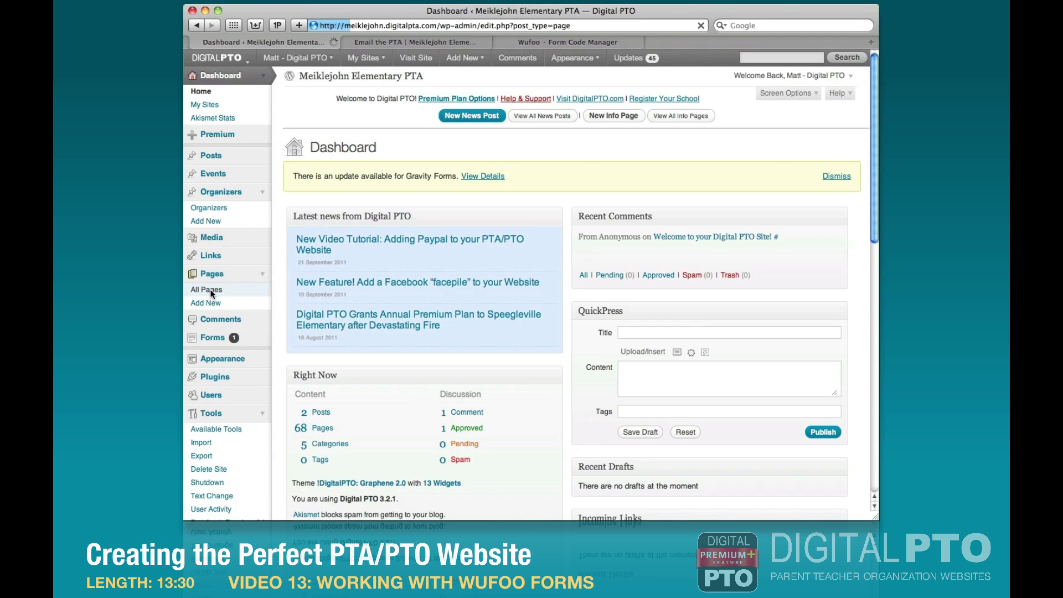
scroll(428, 294, "down", 15)
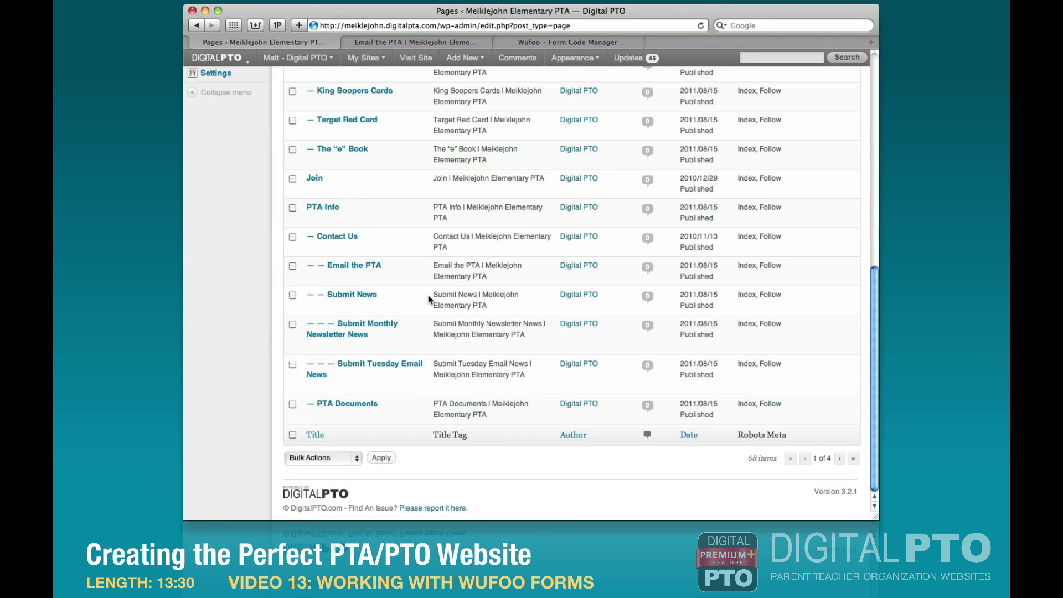
left_click(348, 266)
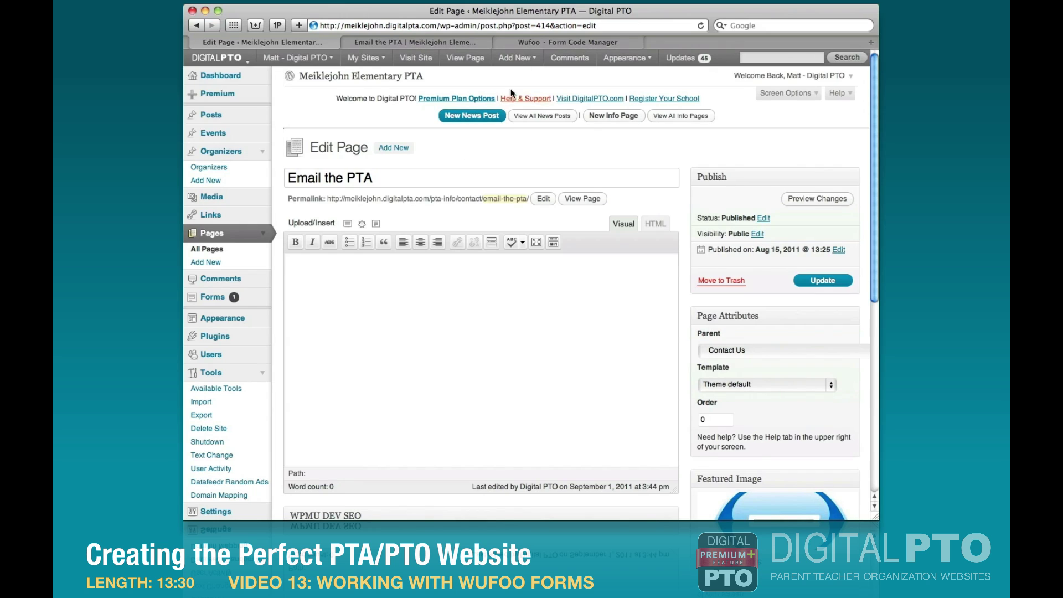
left_click(541, 45)
- Copy the form's WordPress shortcode and return to the Email the PTA page editor
left_click(482, 364)
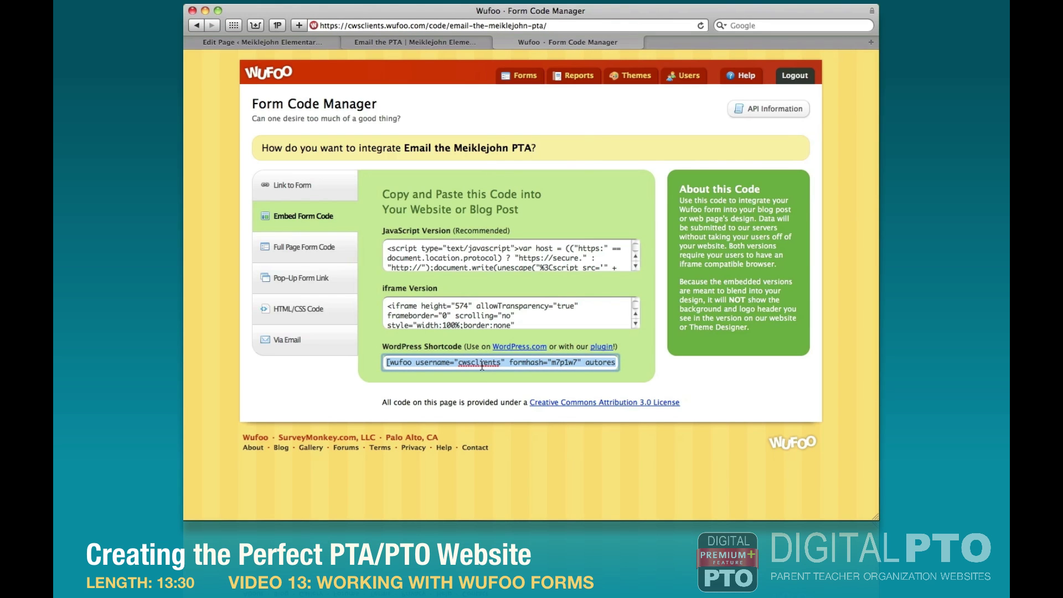
key("ctrl+Tab")
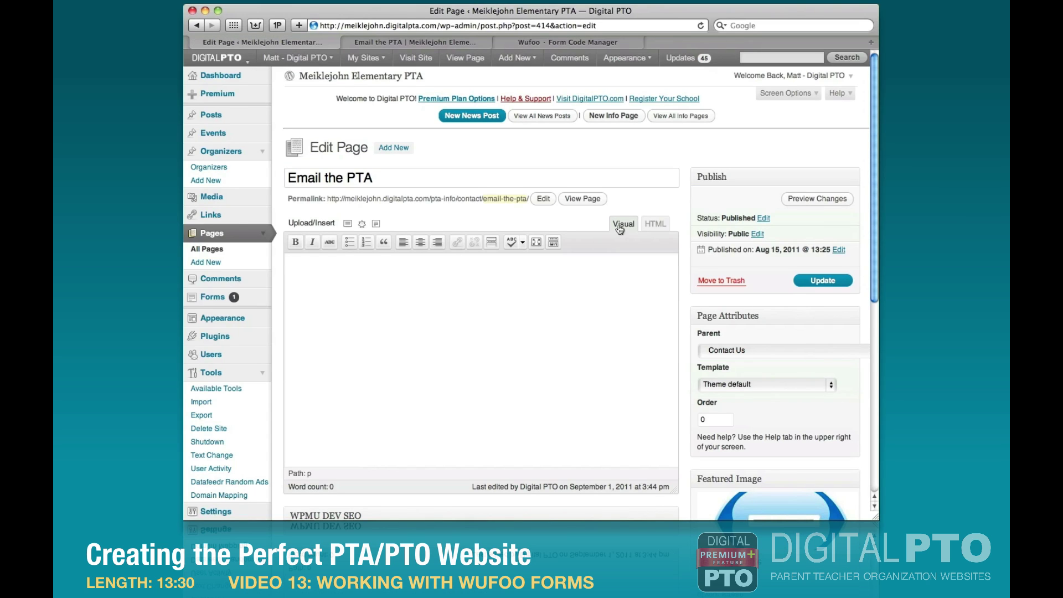
- Paste the Wufoo shortcode into the page body, update it, and reload the live page
left_click(564, 269)
type("[wufoo username=\"cwsclients\" formhash=\"m7p1w7\" autoresize=\"true\" height=\"574\" header=\"show\" ssl=\"true\"]")
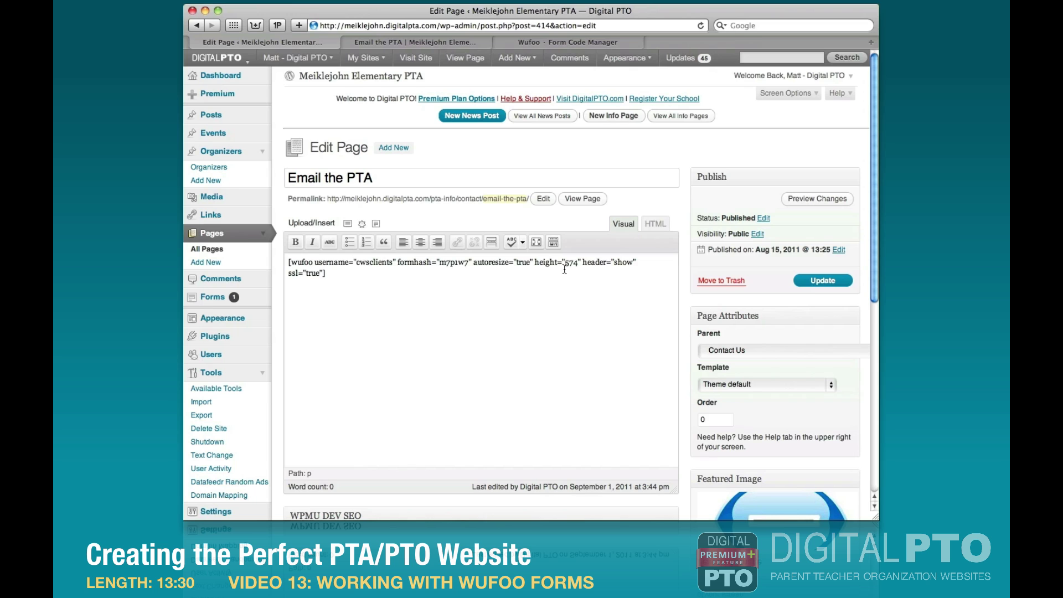
left_click(816, 281)
left_click(402, 44)
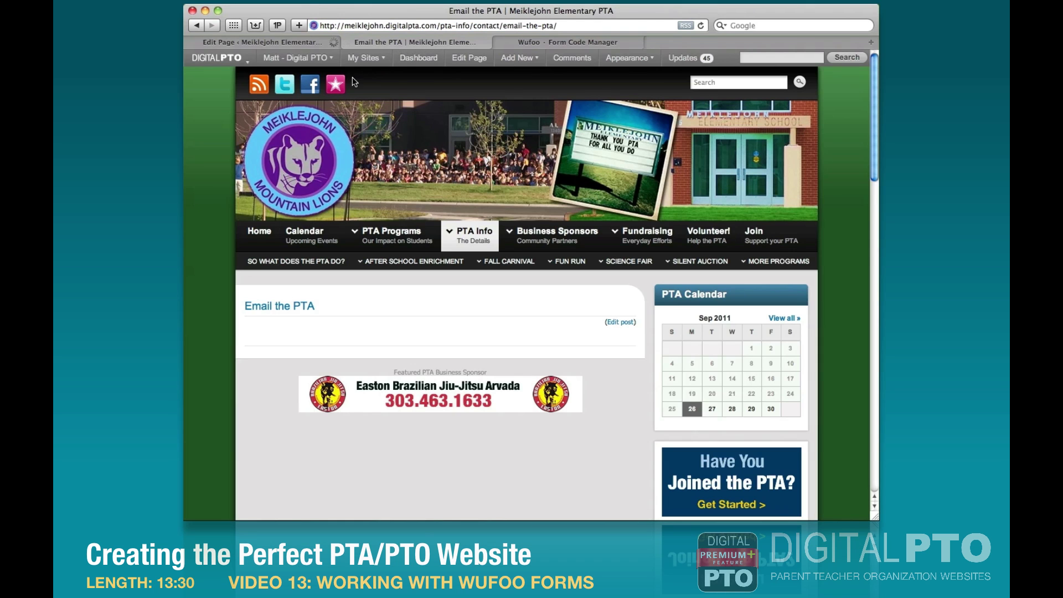
left_click(701, 26)
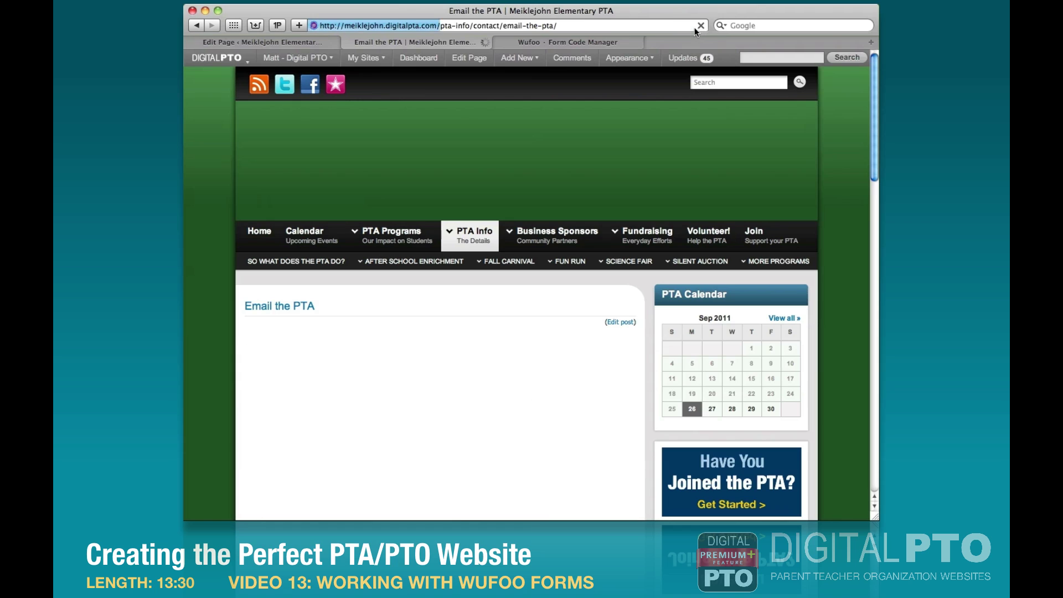
scroll(507, 173, "down", 5)
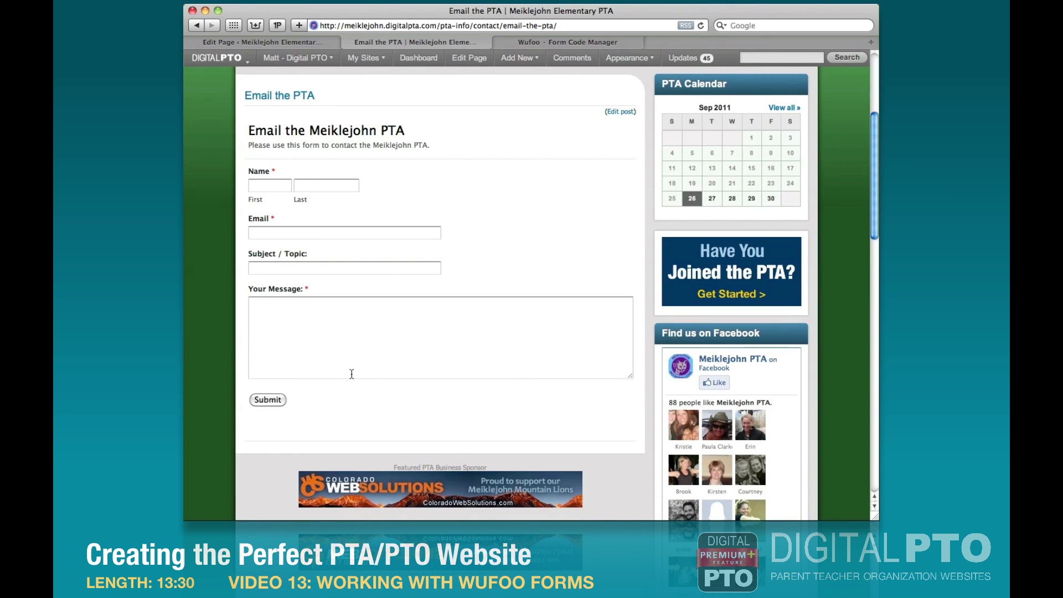
- Compare the live page's Email the PTA heading with the form's own title and description
key("ctrl+shift+Tab")
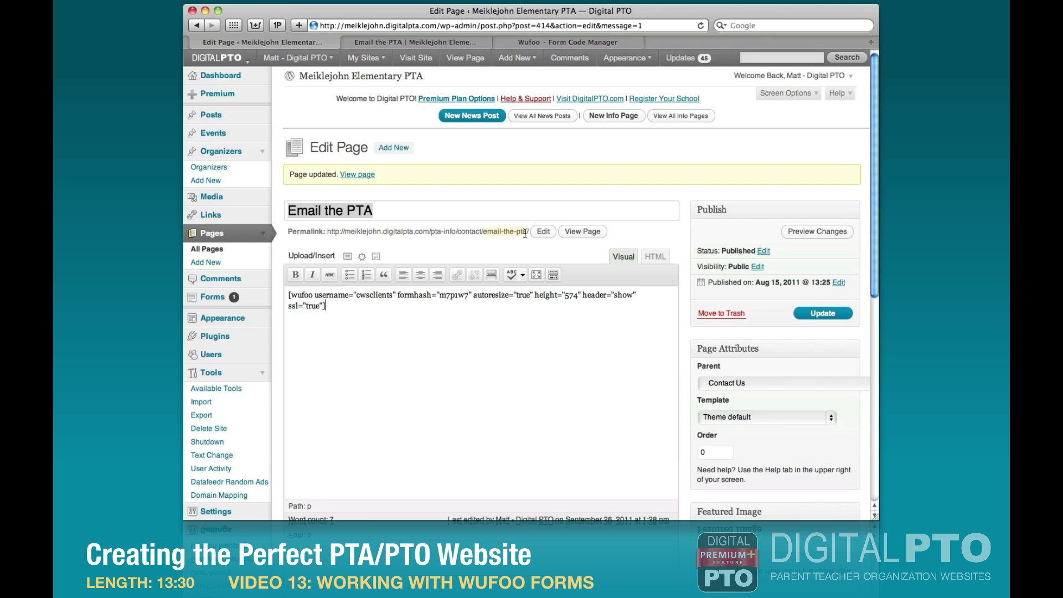
left_click(430, 41)
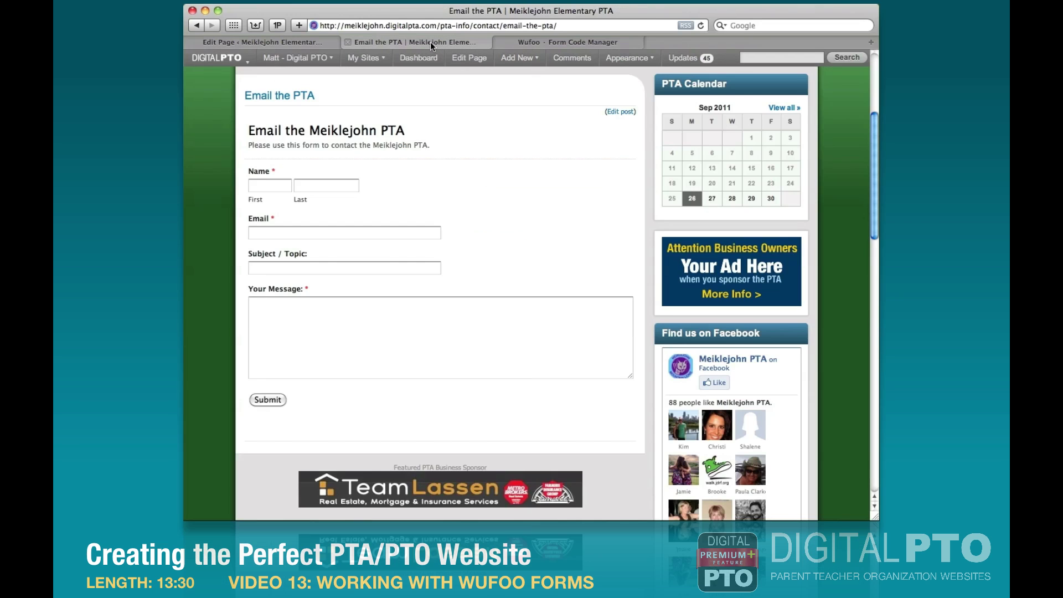
scroll(435, 171, "up", 1)
scroll(435, 171, "up", 4)
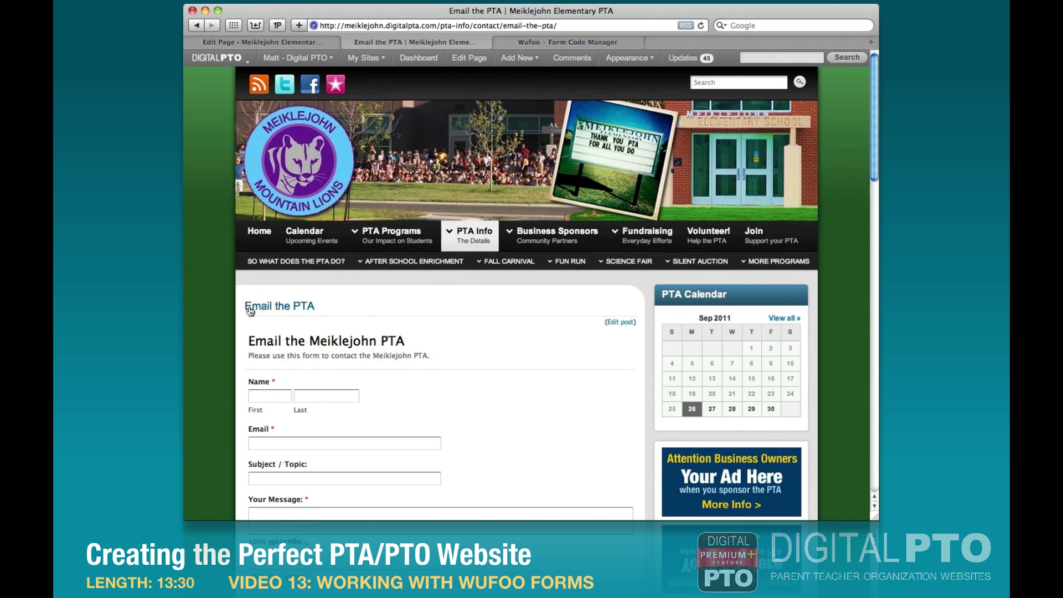
left_click_drag(240, 303, 322, 307)
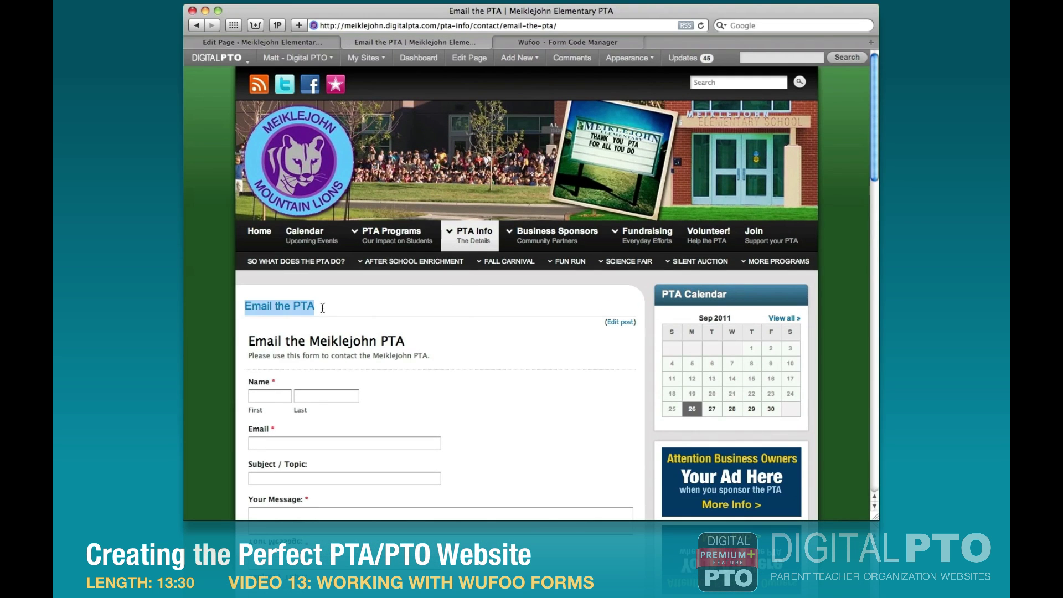
left_click(241, 343)
left_click_drag(431, 357, 256, 333)
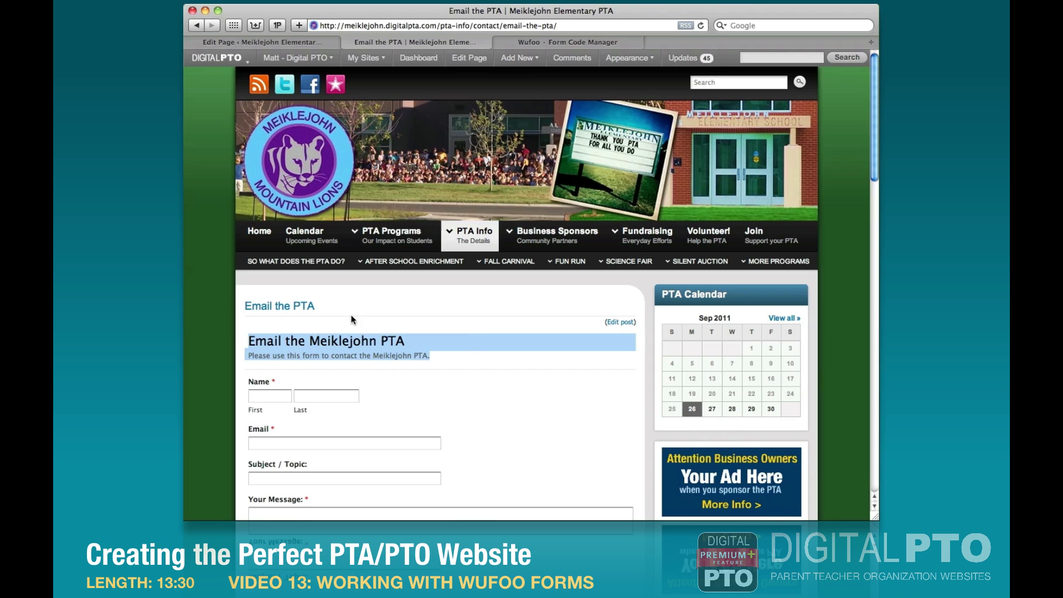
- Change the shortcode's header value from show to hide, update the page, and reload it live
left_click(288, 47)
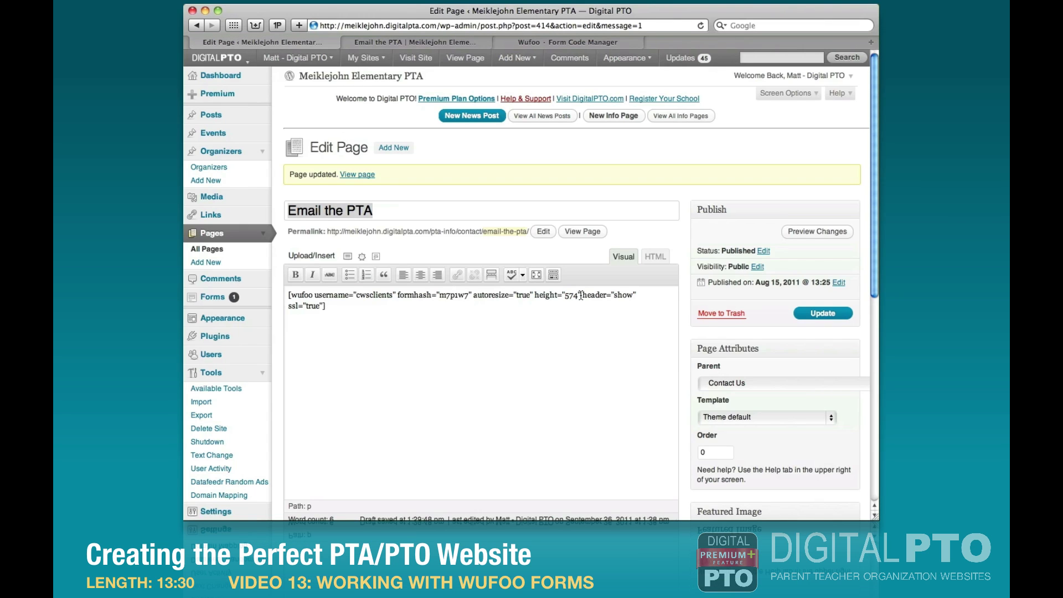
double_click(622, 296)
type("hide")
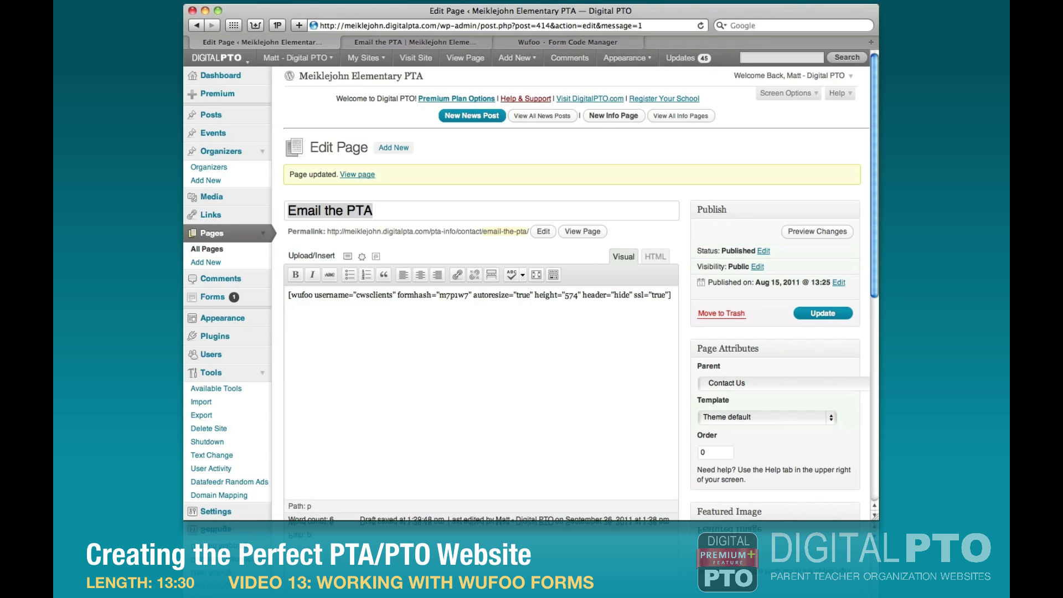
left_click(822, 313)
key("ctrl+Tab")
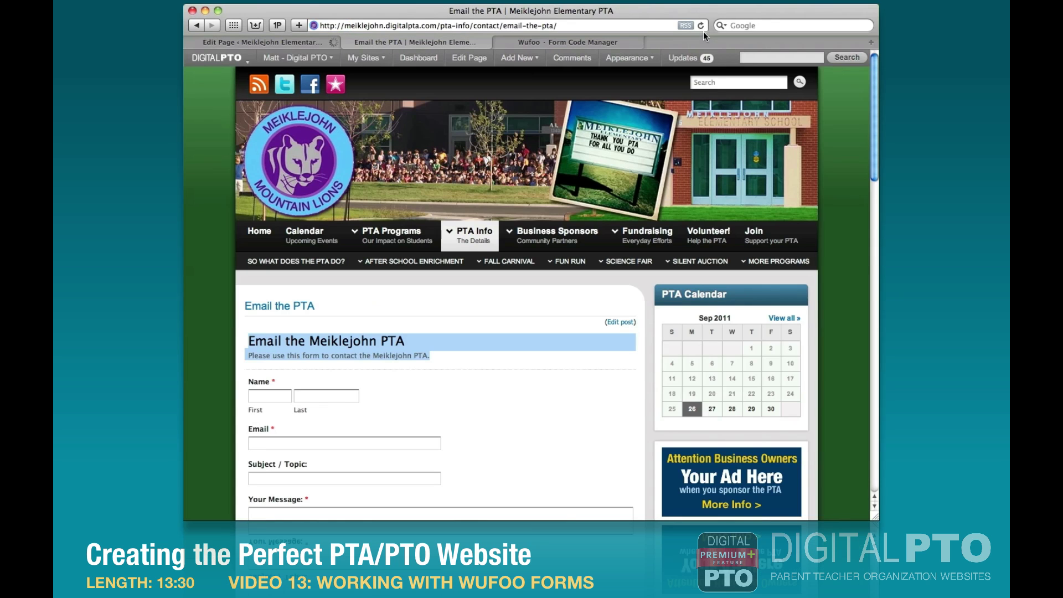
left_click(701, 25)
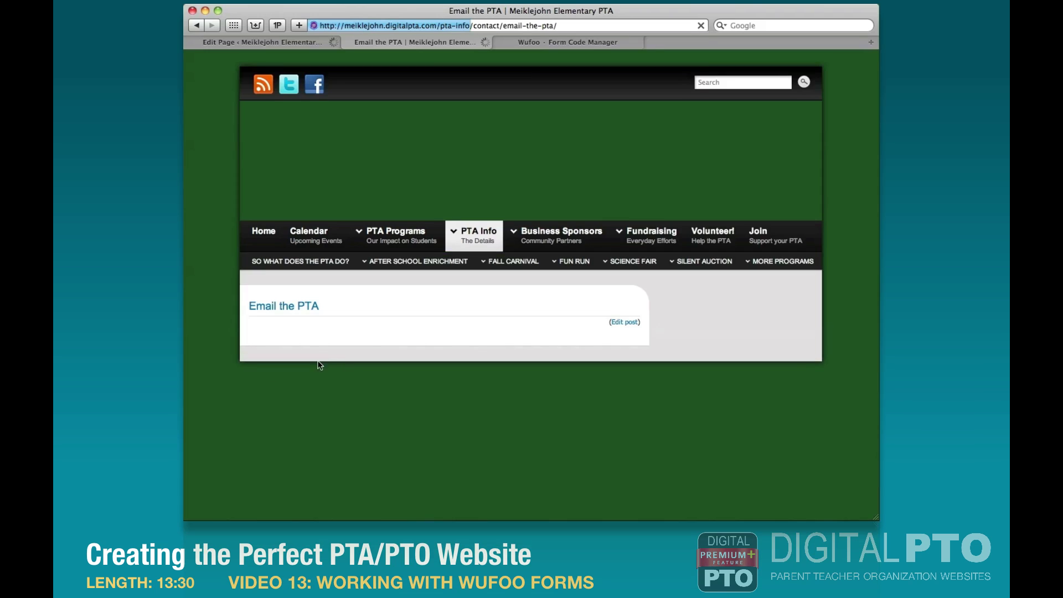
scroll(434, 365, "down", 5)
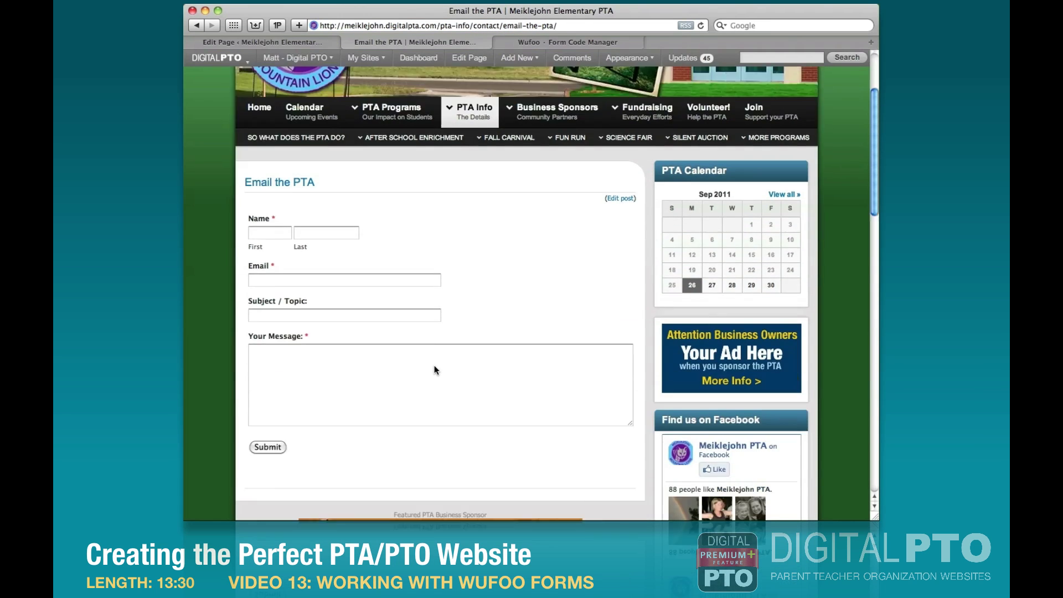
scroll(434, 370, "up", 3)
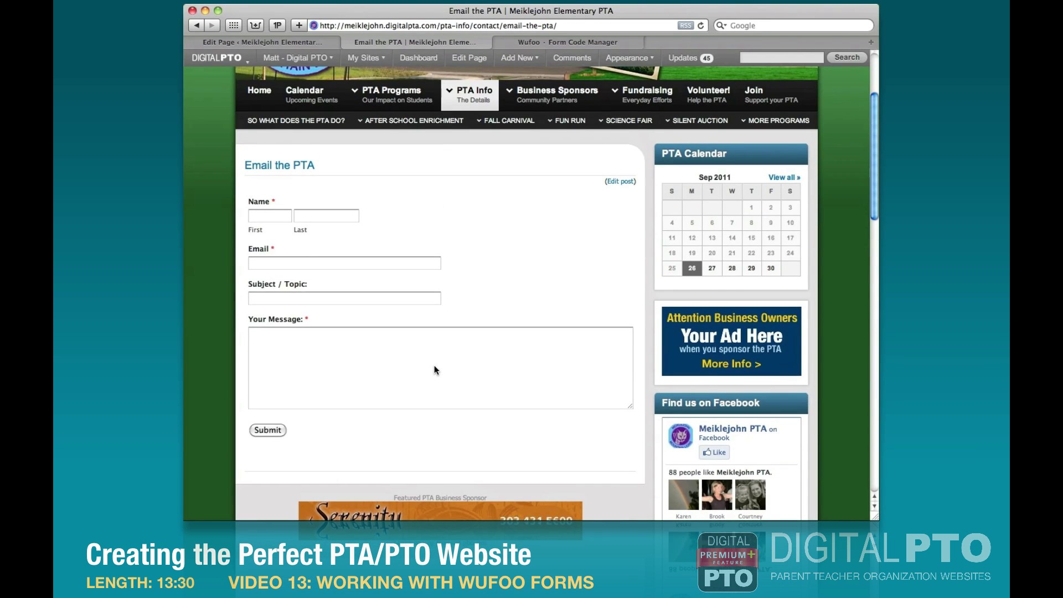
scroll(435, 369, "up", 4)
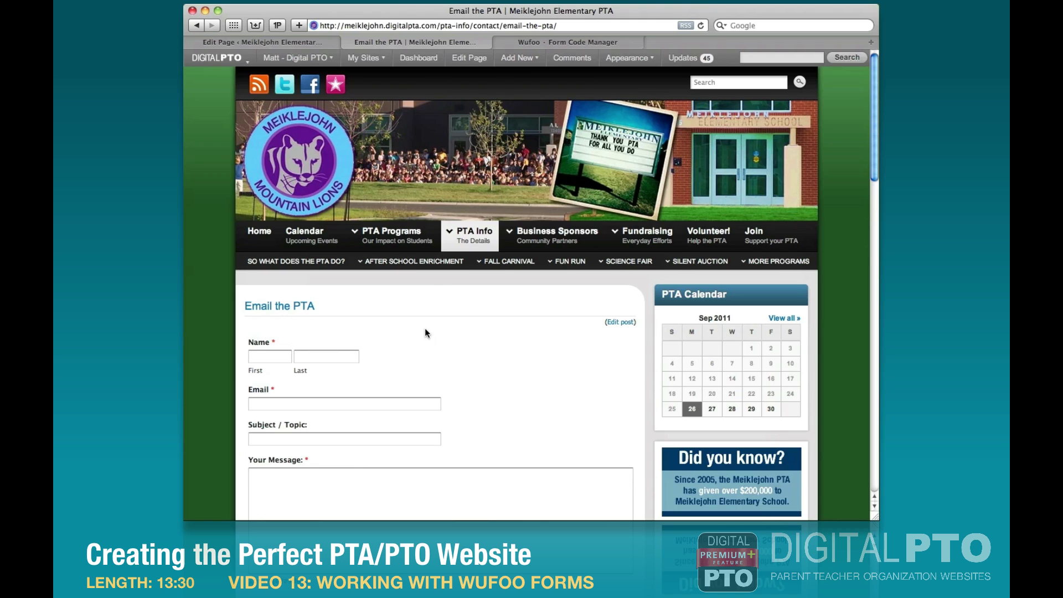
- View the empty Submit Tuesday Email News page in Digital PTO, then return to Wufoo's Form Manager
mouse_move(470, 235)
mouse_move(661, 281)
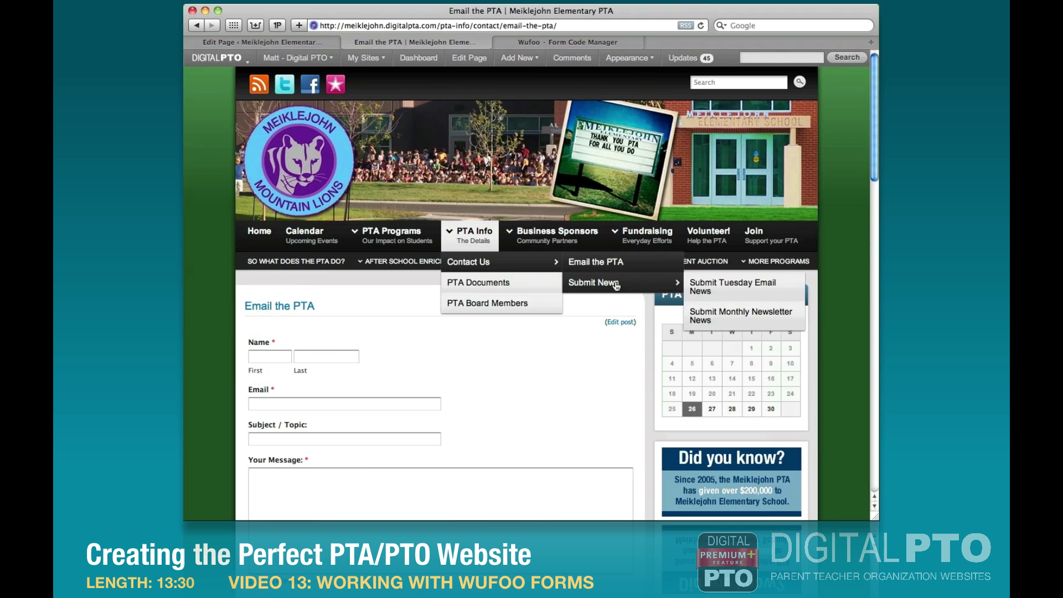
left_click(720, 292)
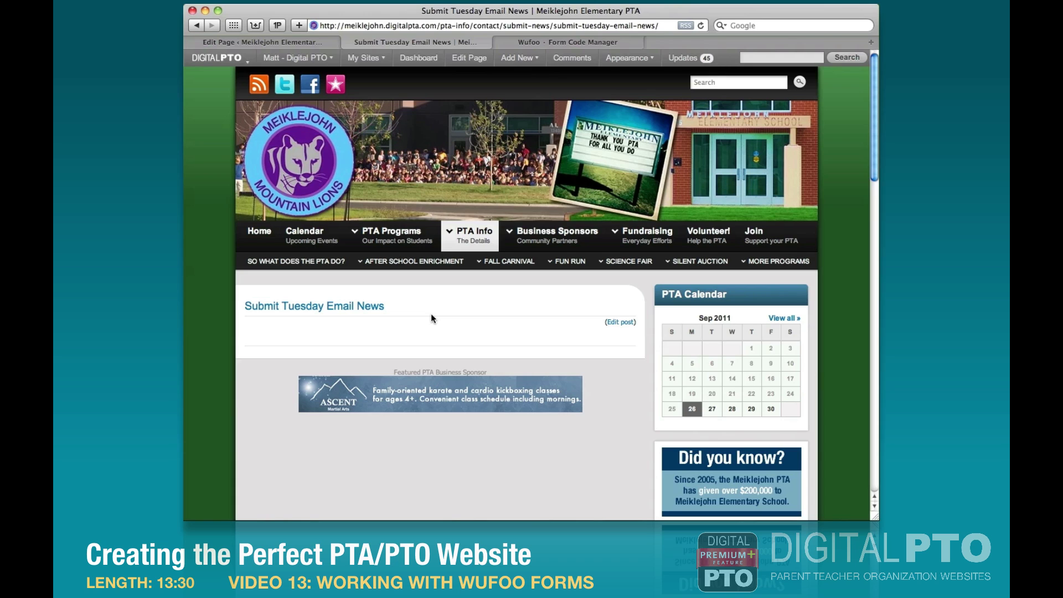
key("ctrl+Tab")
left_click(520, 76)
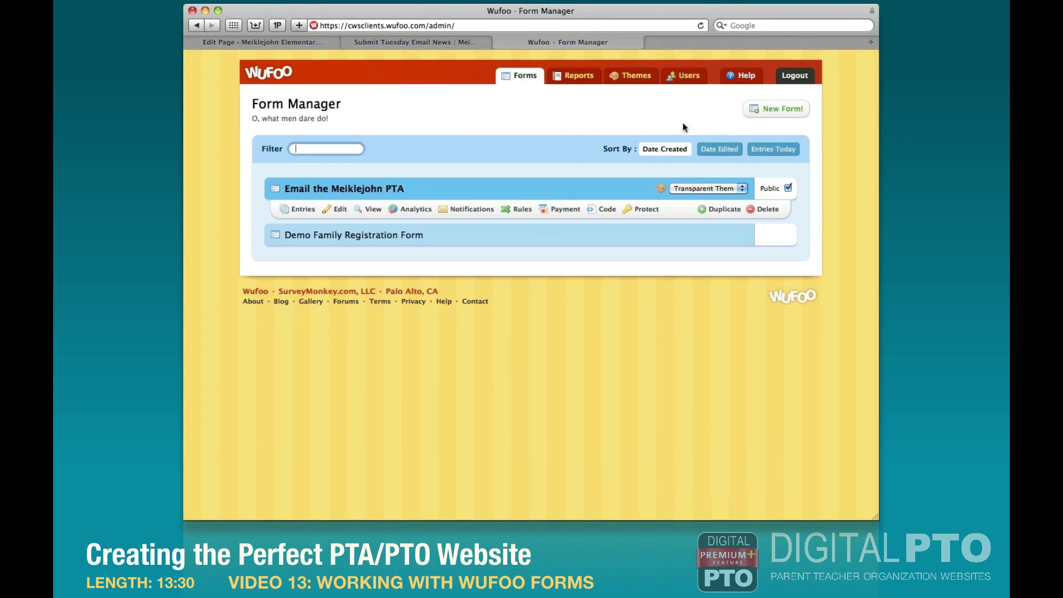
- Create a new form named Meiklejohn Weekly Email Submission Form with the submission-deadline description
left_click(776, 111)
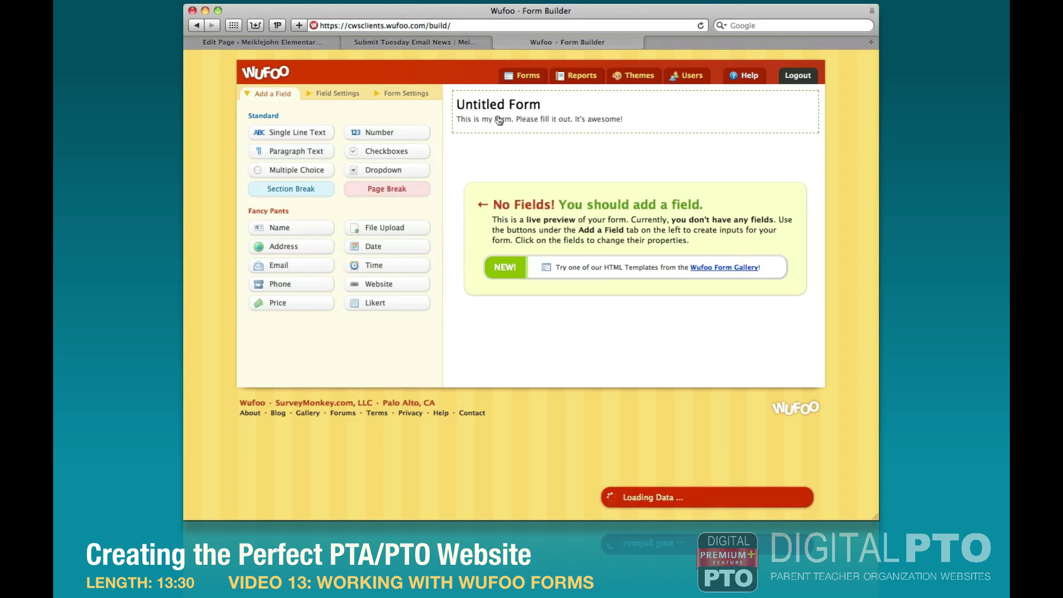
left_click(489, 111)
scroll(489, 111, "down", 1)
type("Meiklejohn Weekly Email Submission Form")
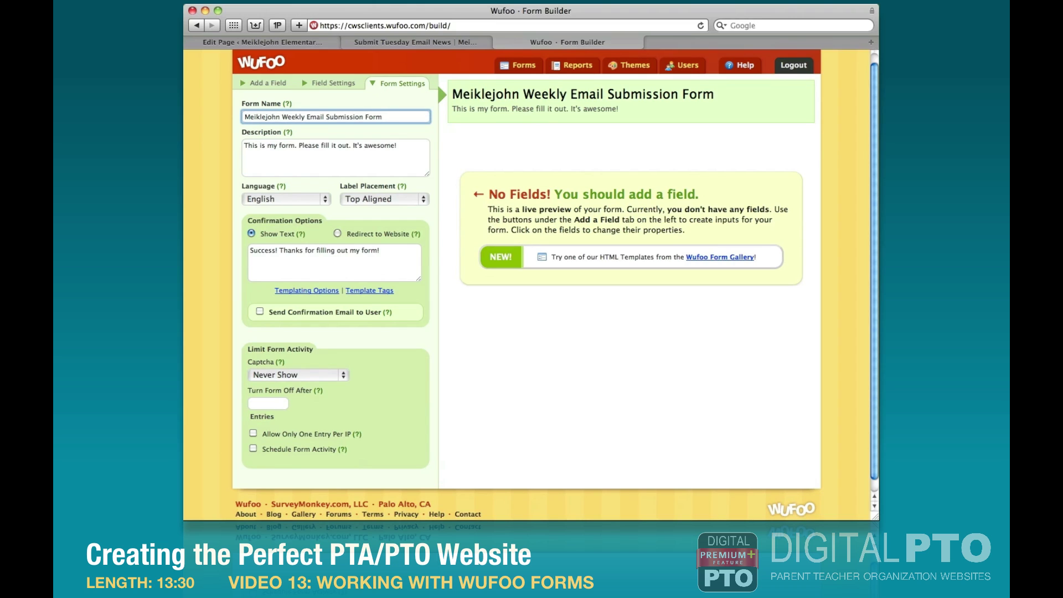
key("super+Tab")
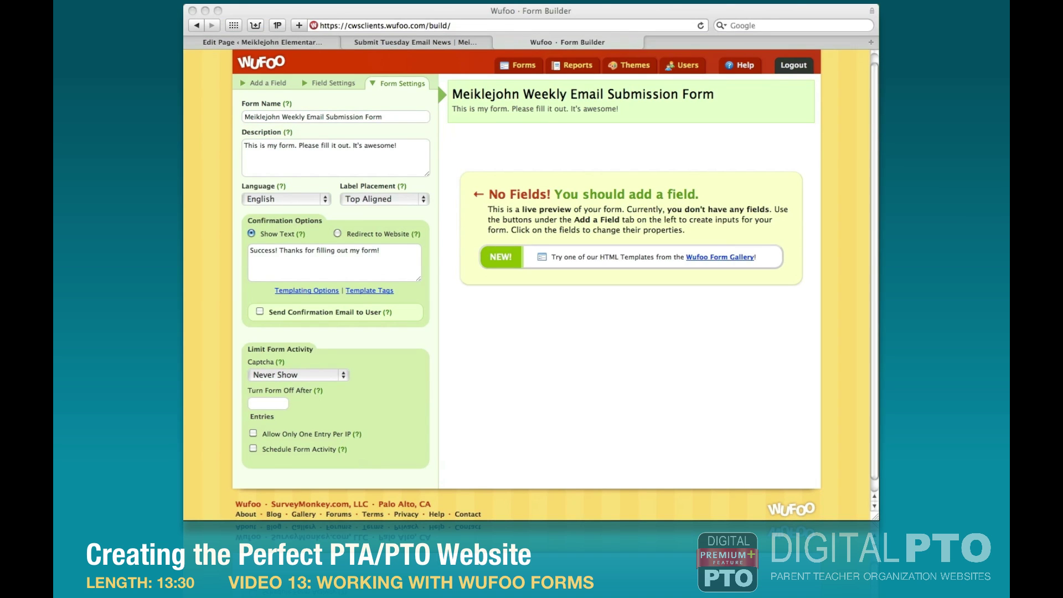
left_click(349, 165)
key("super+a")
type("Please use the following form to provide content that you would like sent out in the weekly PTA Tuesday Folder email. Thank you.  <strong>Deadline for Tuesday Submissions is 3:00 pm the Monday before.</strong> Entries received after 3:00 pm the day before will be included in the following week's email. Please note that content may be edited by the email staff.")
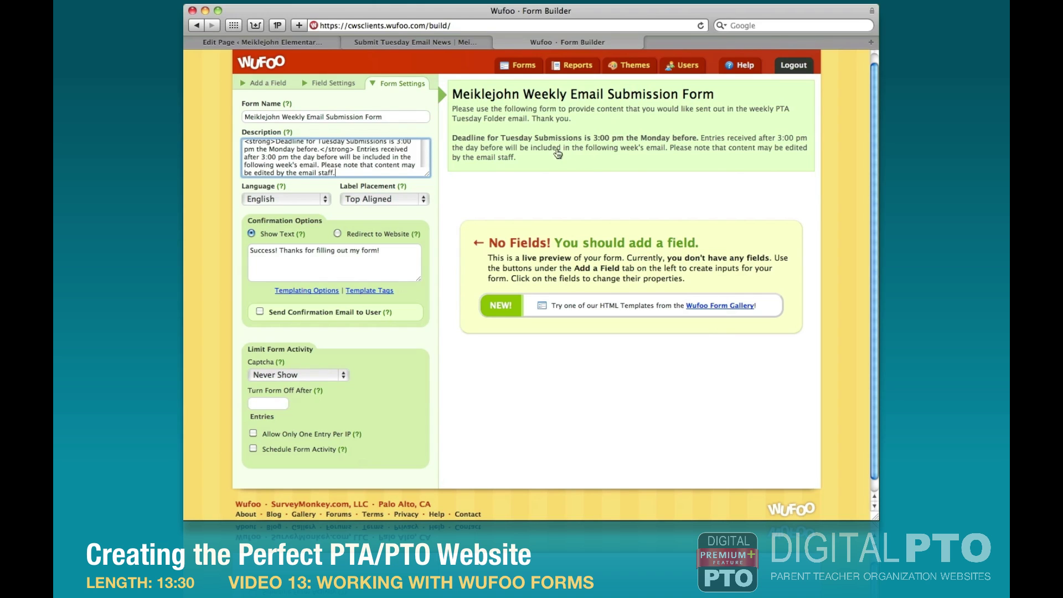
- Replace the confirmation message, set Captcha to Auto (Recommended), and add a Name field
left_click(272, 255)
key("super+a")
type("Fantastic. It's been sent. Thanks so much! We sent you a confirmation of your submission as well.")
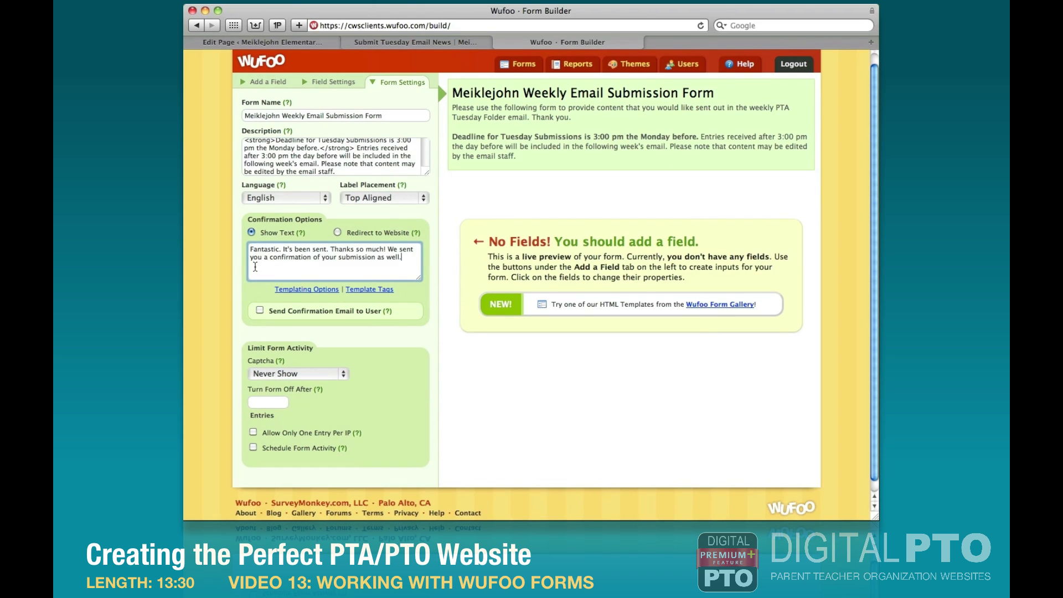
left_click(293, 373)
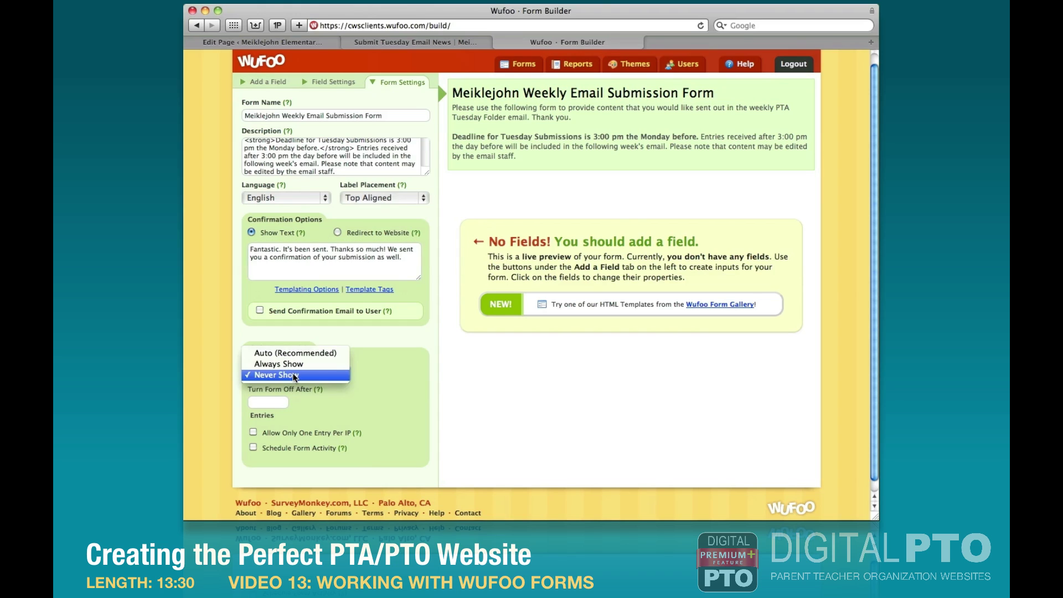
left_click(294, 353)
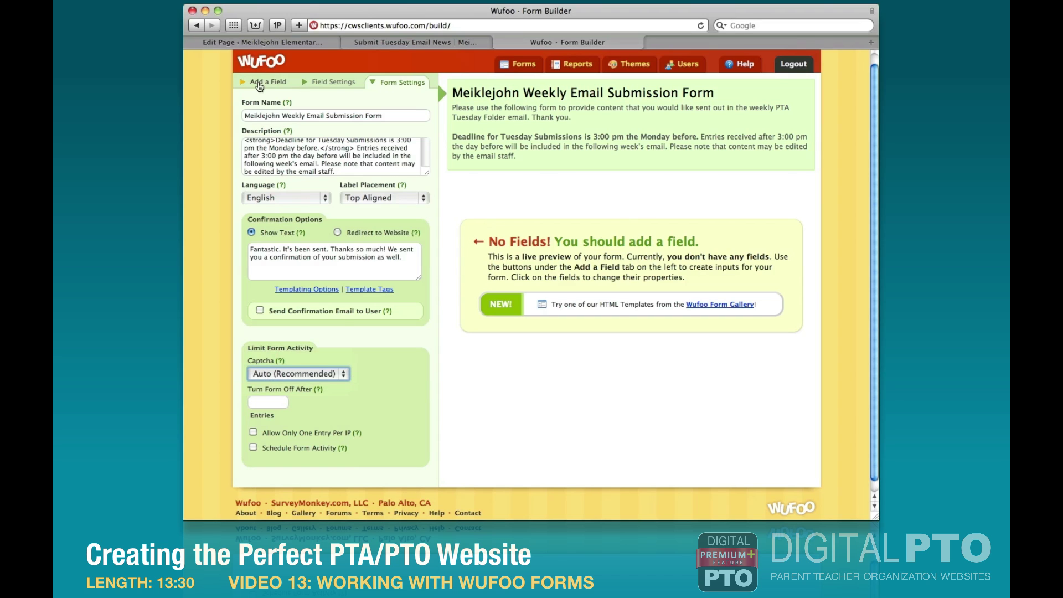
left_click(258, 85)
left_click(289, 228)
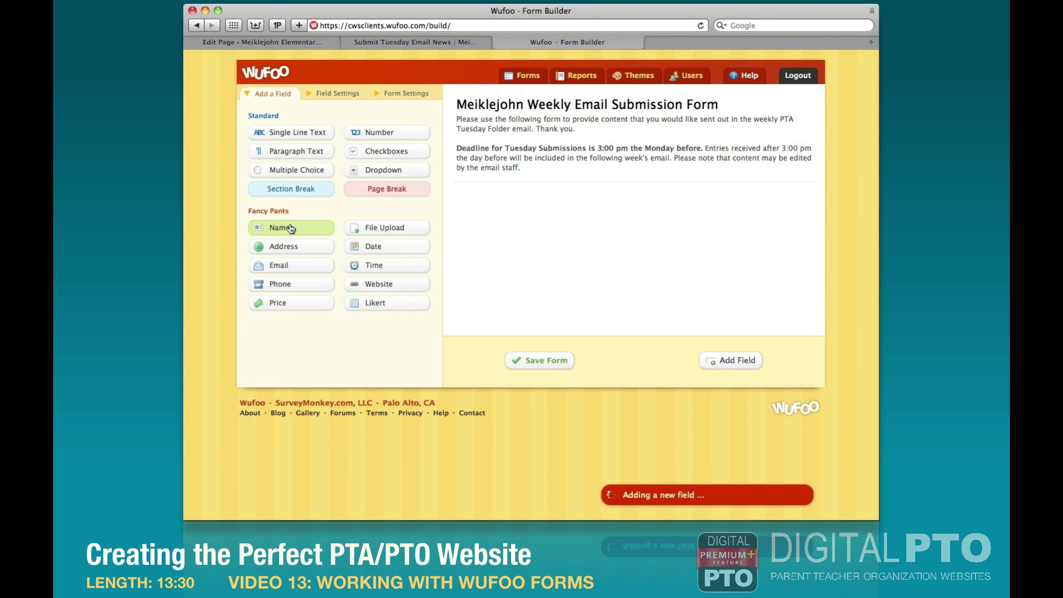
- Label the Name field 'Name of Person Submitting this Form:' and make it required
left_click(538, 195)
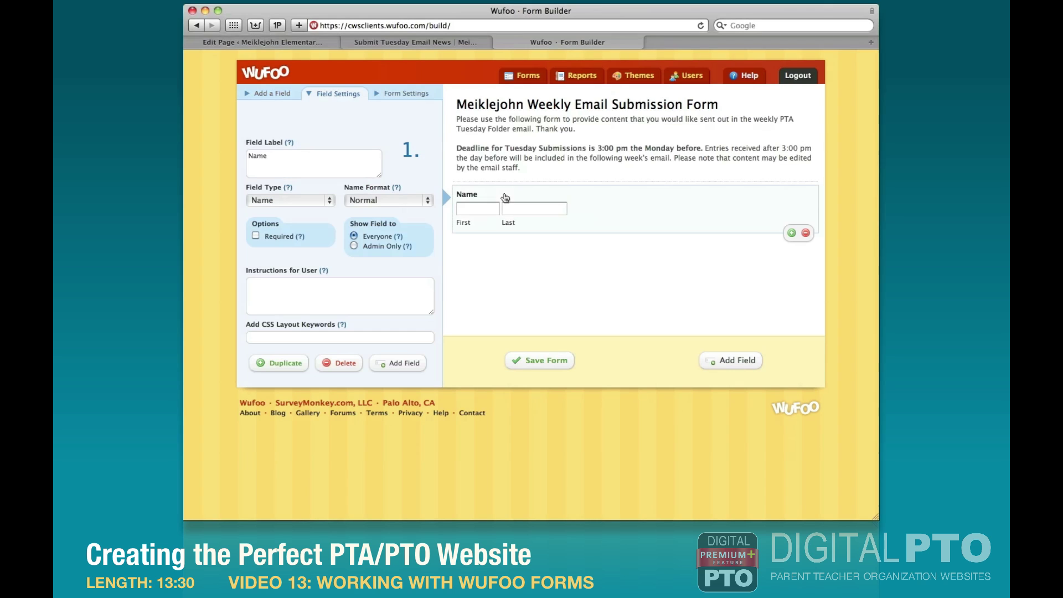
type("Name of Person Submitting this Form:")
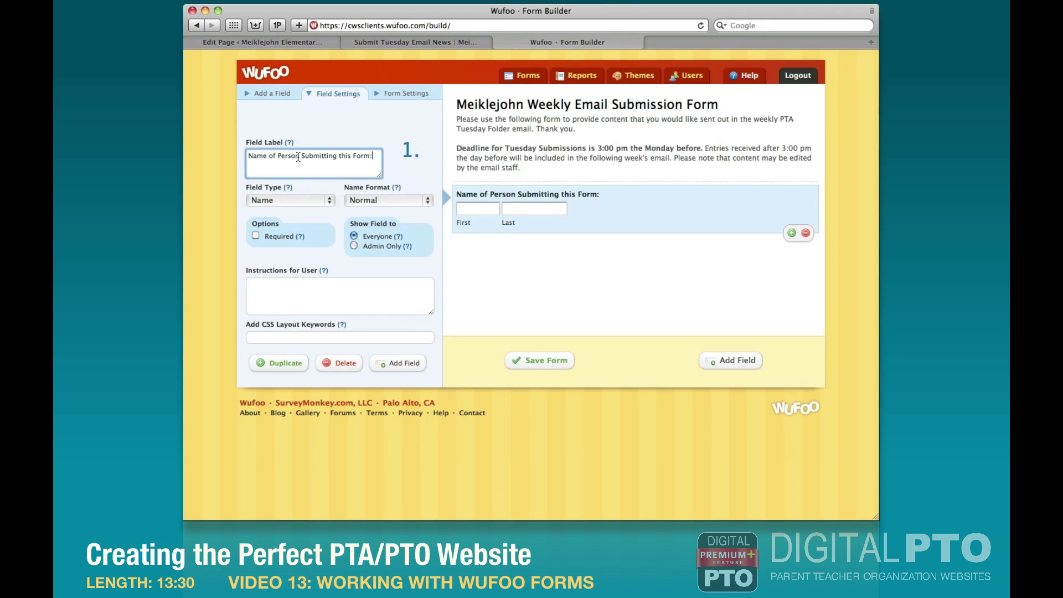
left_click(256, 237)
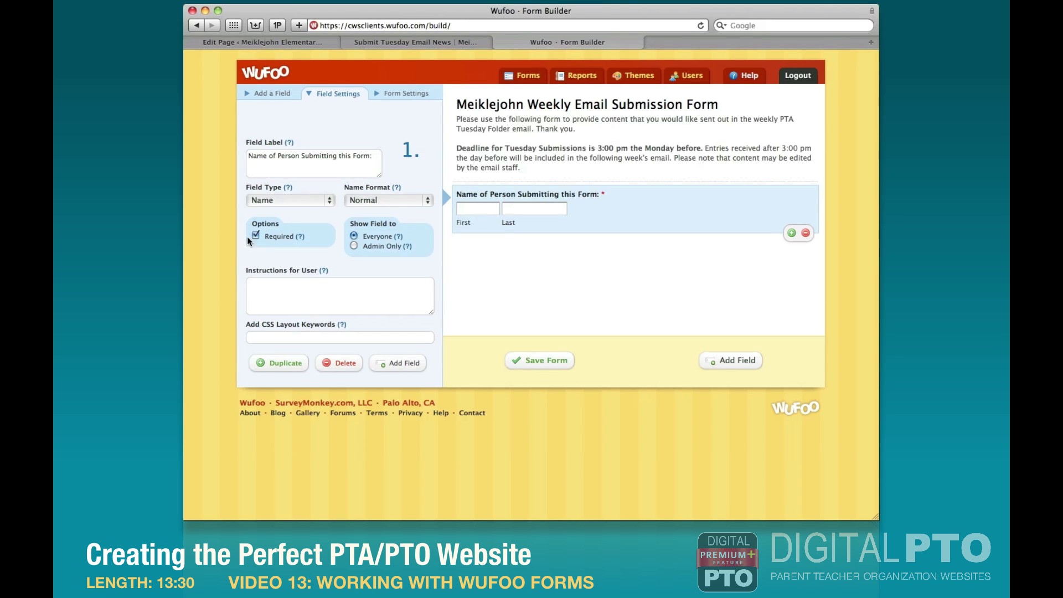
- Add a required Email field labelled as the contact email address
left_click(711, 361)
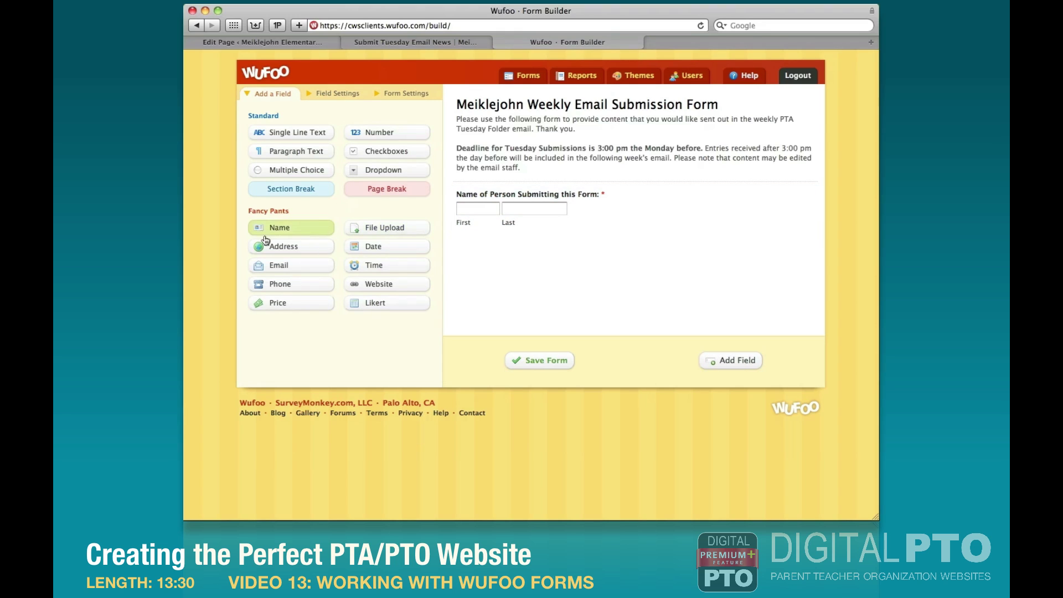
left_click(273, 267)
left_click(461, 250)
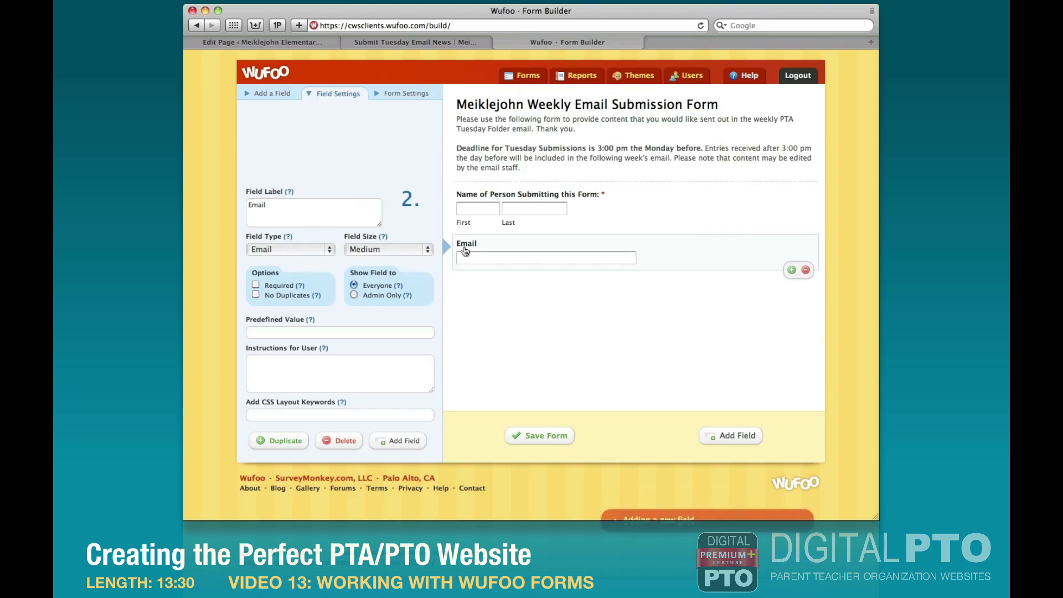
double_click(293, 208)
type("Your Contact Email Address: <small> (If we have questions, will not be made public)</small>")
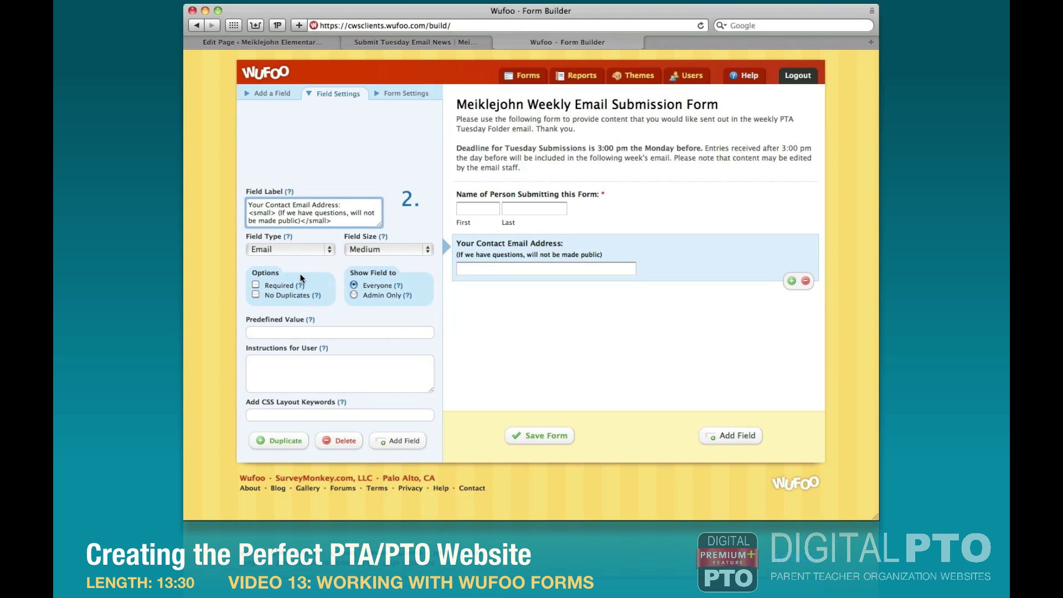
left_click(255, 284)
- Add a required single-line text field for the suggested section title
left_click(729, 437)
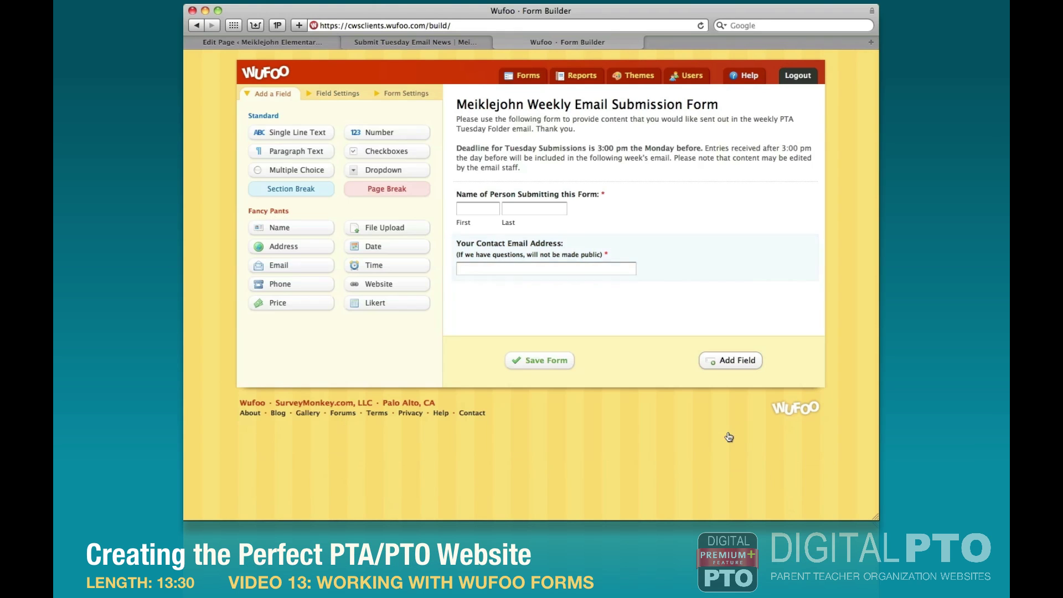
left_click(279, 135)
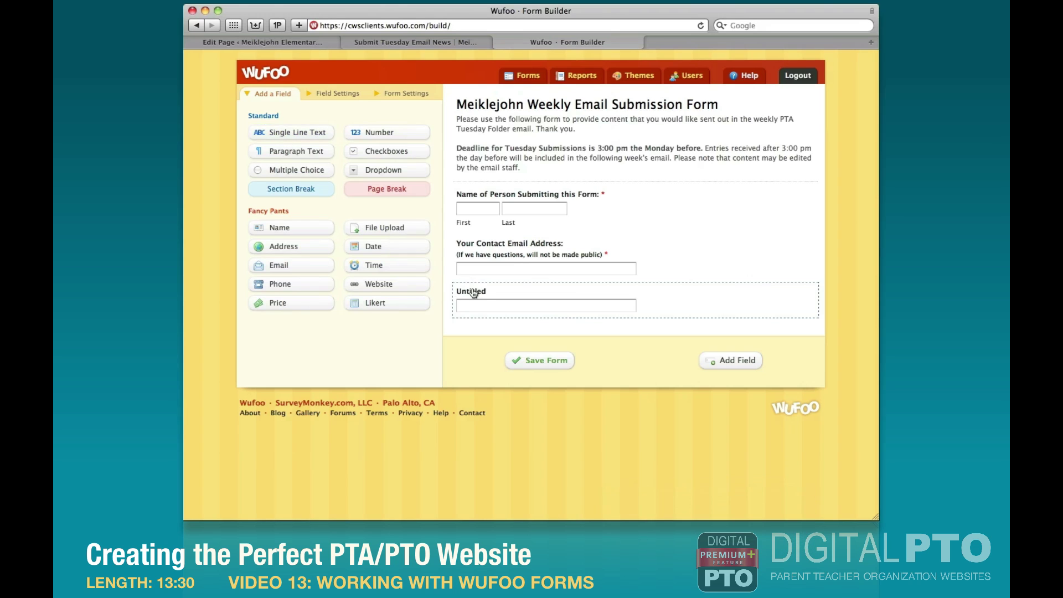
left_click(465, 291)
left_click(298, 253)
key("super+a")
type("The Title you would like to Suggest we use for your section:")
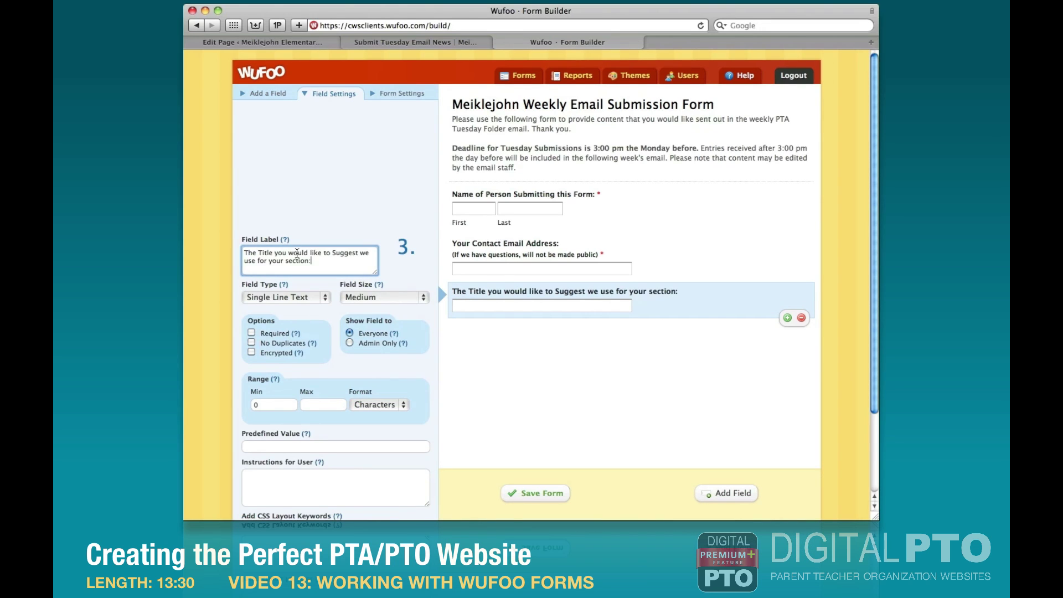
left_click(251, 333)
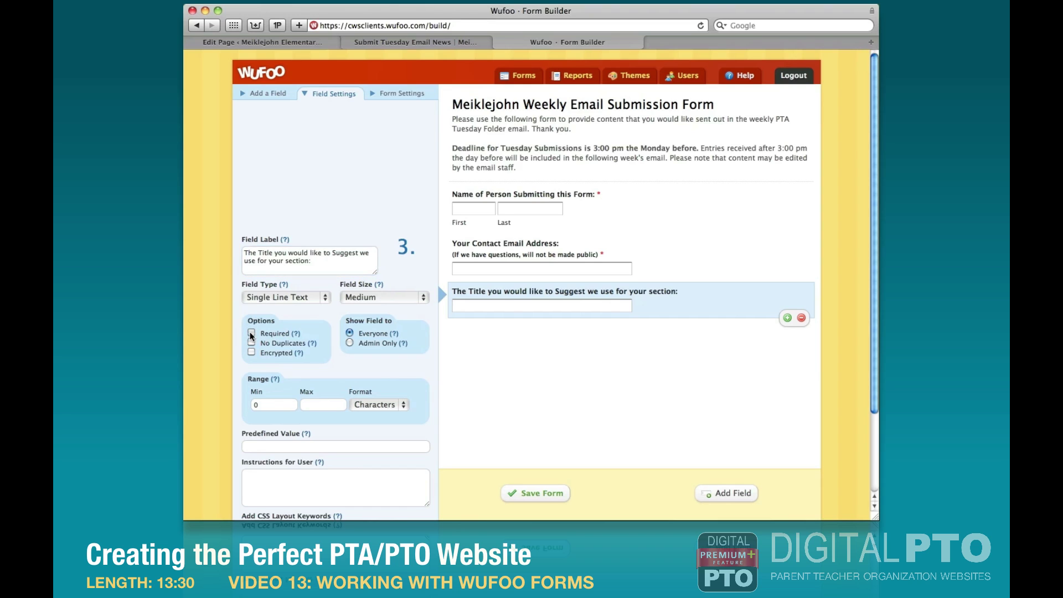
- Add a section break containing the 150-word limit instructions
left_click(726, 493)
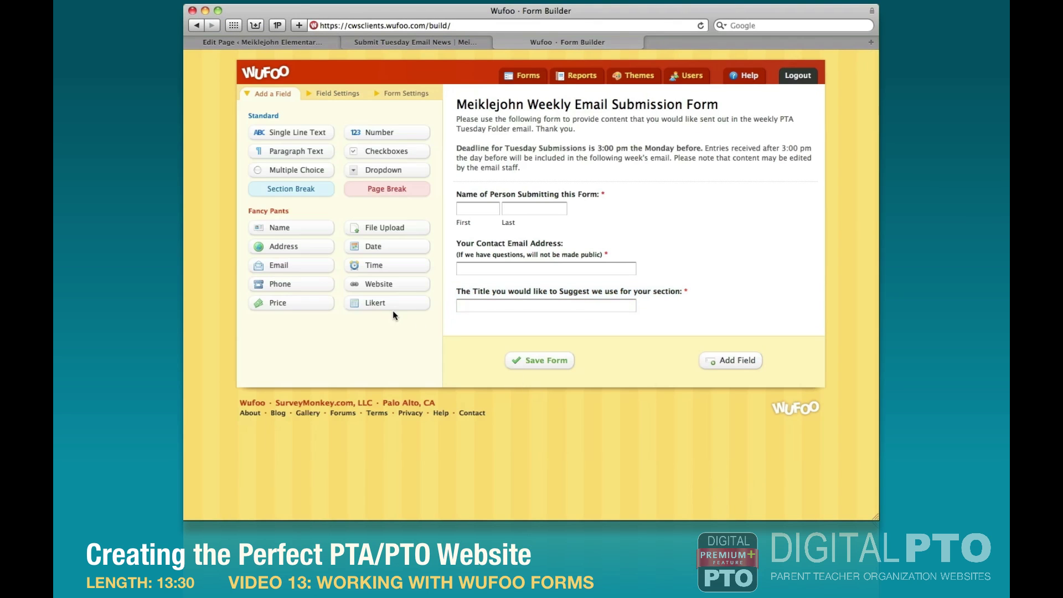
left_click_drag(290, 189, 491, 331)
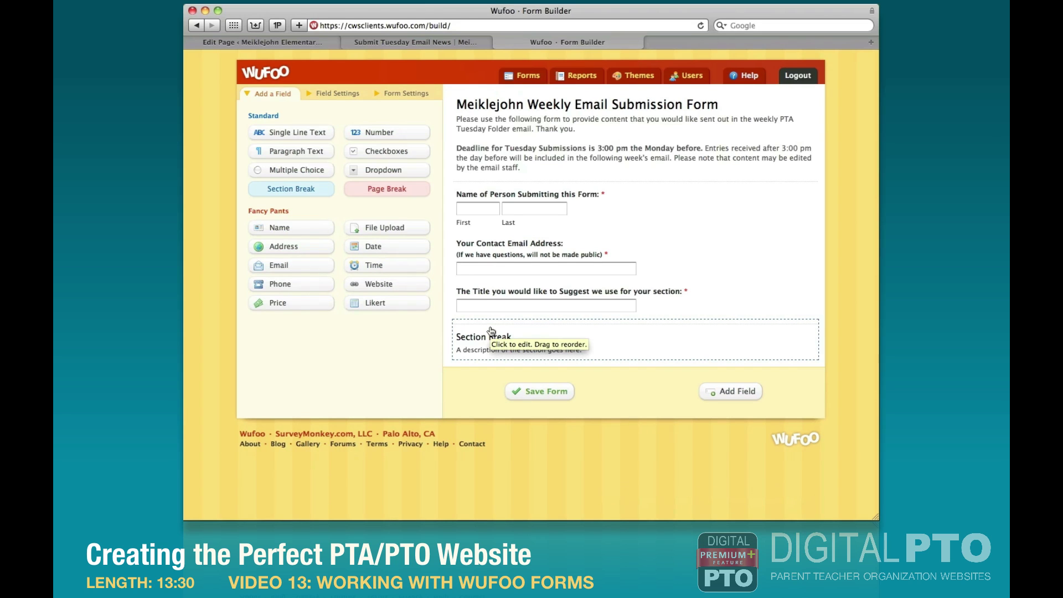
left_click(491, 331)
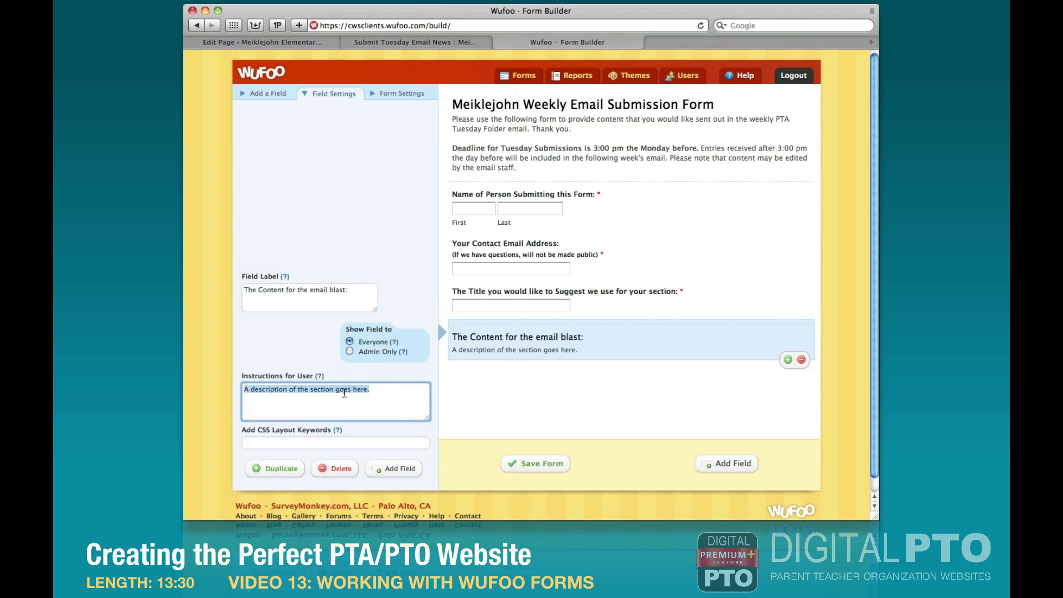
type("We have recently decided to limit the content per submission for the email blast to 150 words. If you have more than 150 words, we will link from the email to the website with your full content (entered further down on this form).")
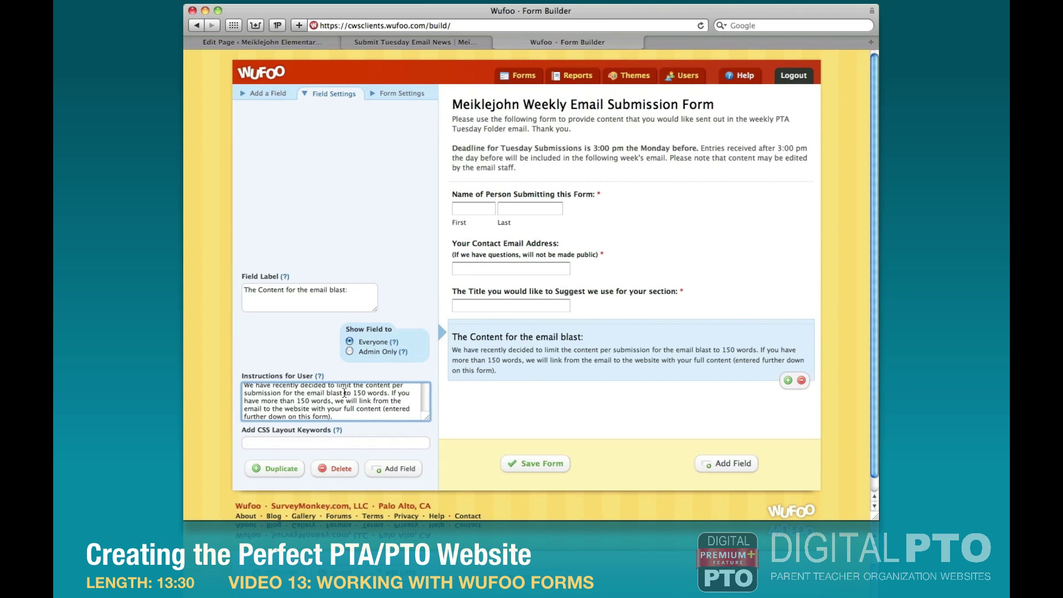
- Add a required, Large paragraph text field labelled with the email blurb request
left_click(727, 463)
left_click_drag(289, 155, 527, 424)
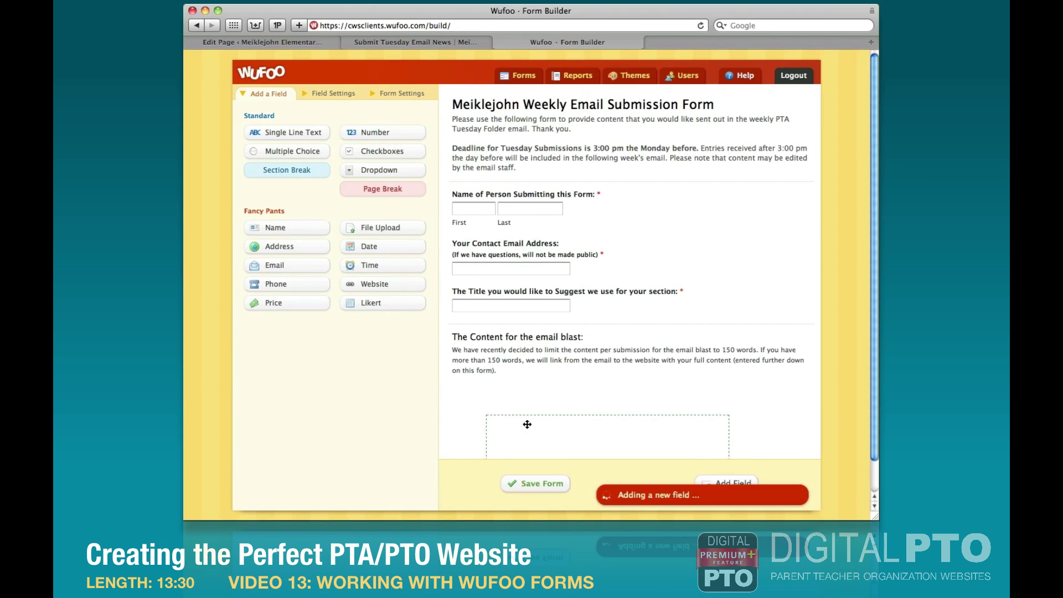
scroll(543, 380, "down", 2)
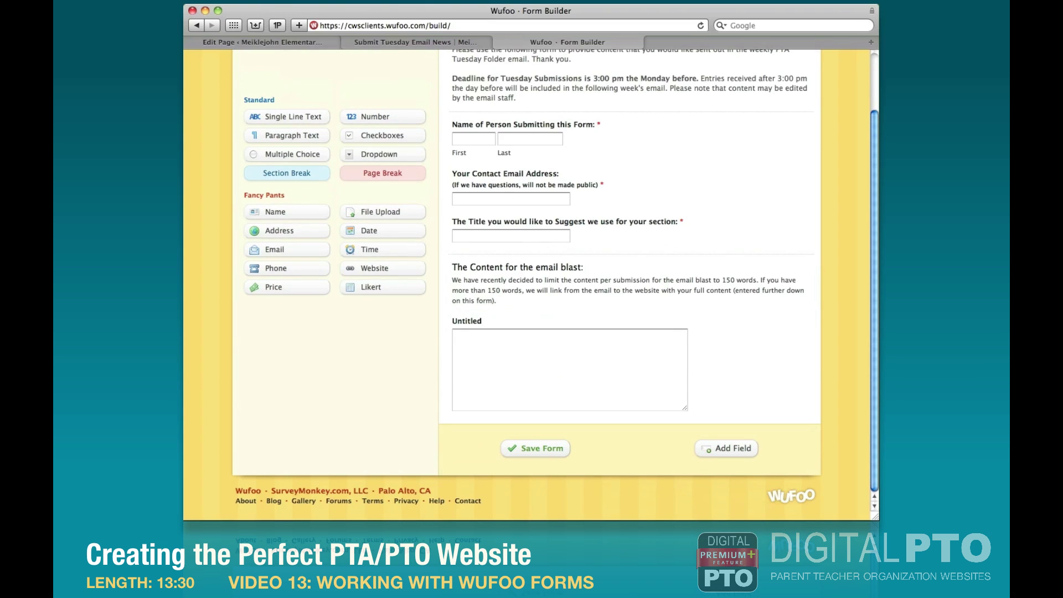
left_click(466, 321)
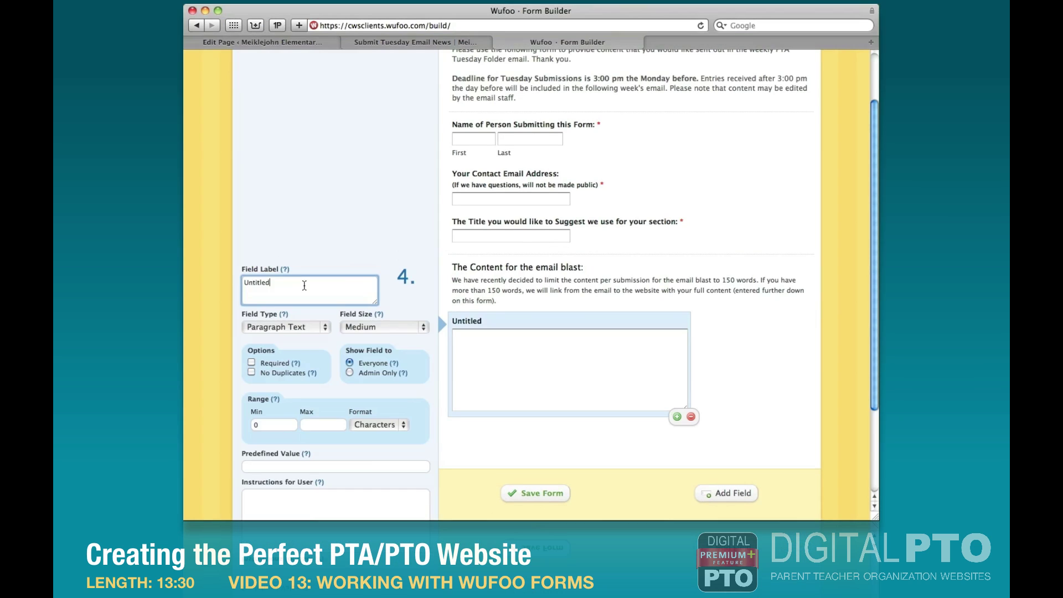
type("Please enter the blurb you would like included in the email.")
left_click(402, 327)
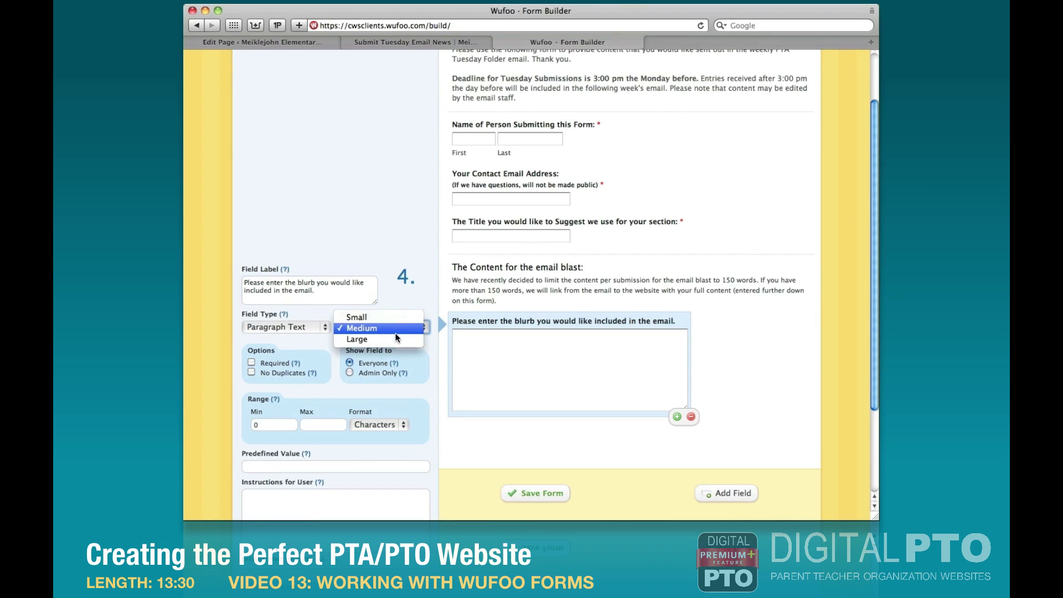
left_click(397, 339)
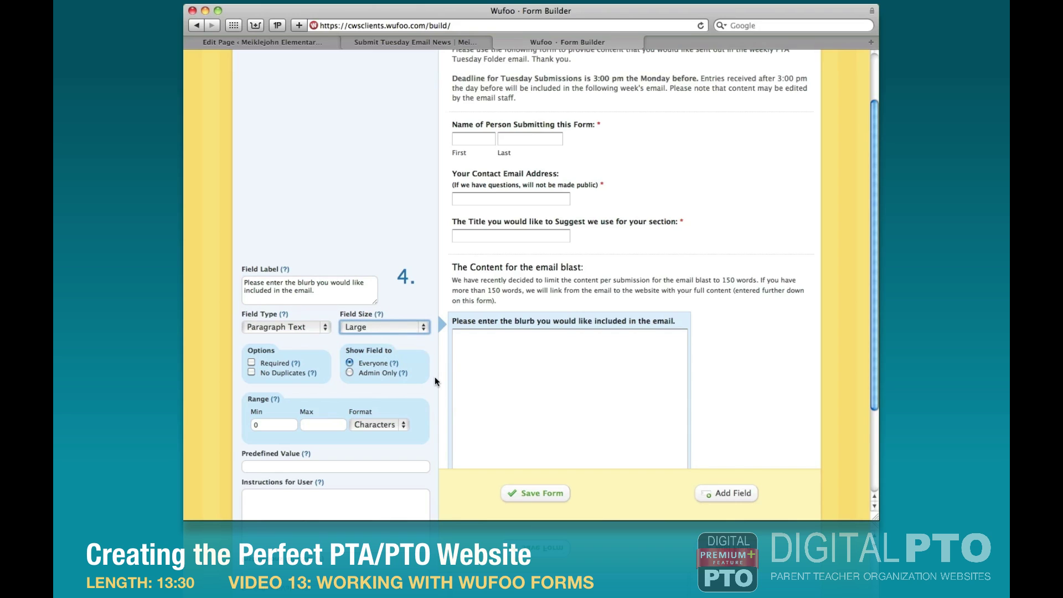
scroll(434, 377, "down", 4)
left_click(251, 242)
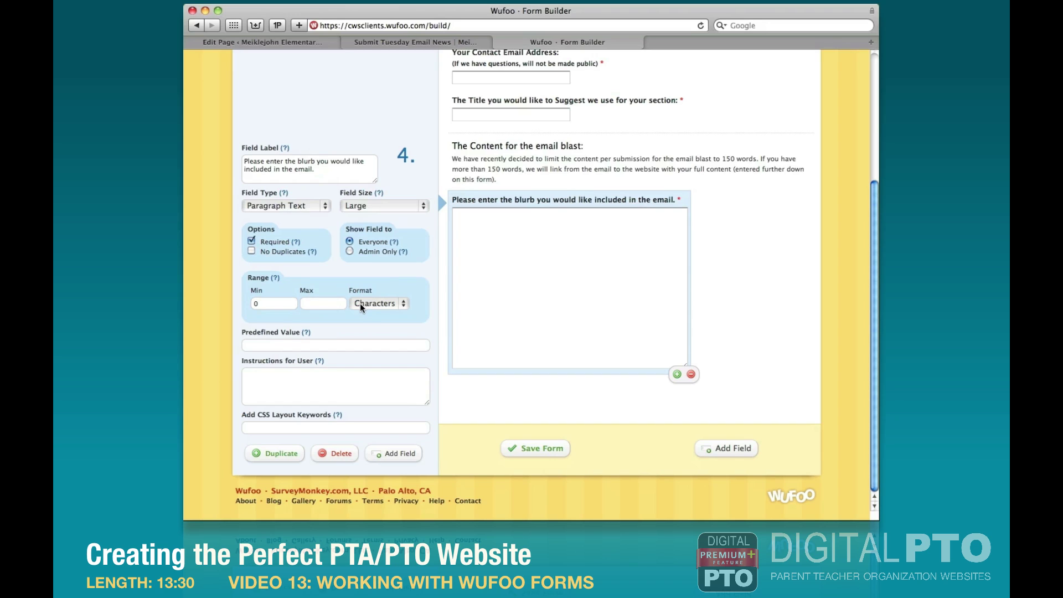
- Set the blurb field's maximum length to 150 Words
left_click(323, 304)
type("150")
left_click(357, 303)
left_click(367, 316)
left_click(431, 297)
- Add an Additional Content for the Website section break with its instructions
left_click(722, 448)
left_click_drag(272, 365, 526, 422)
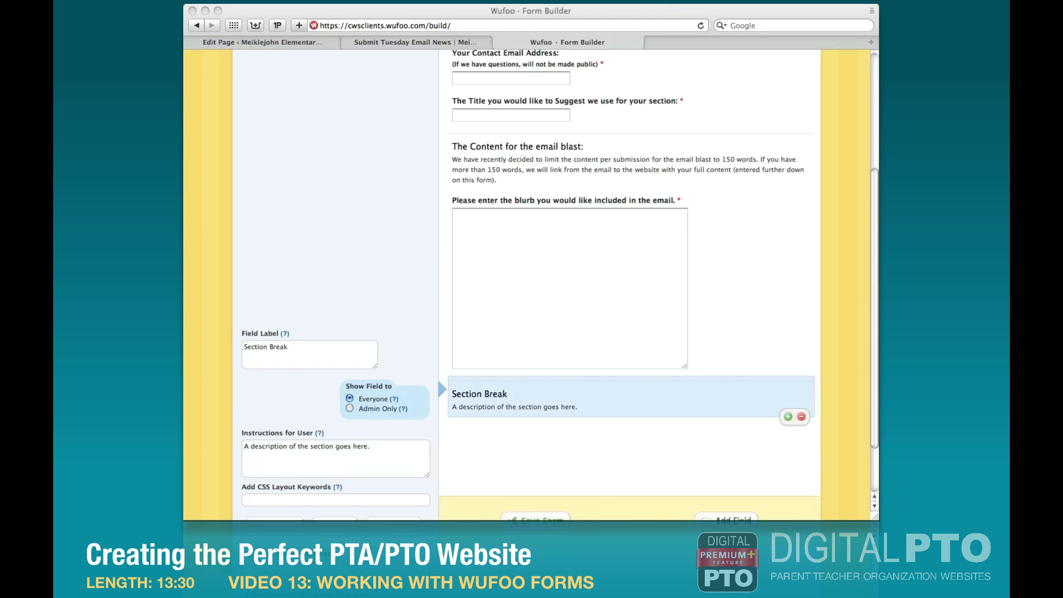
left_click(509, 396)
left_click(306, 346)
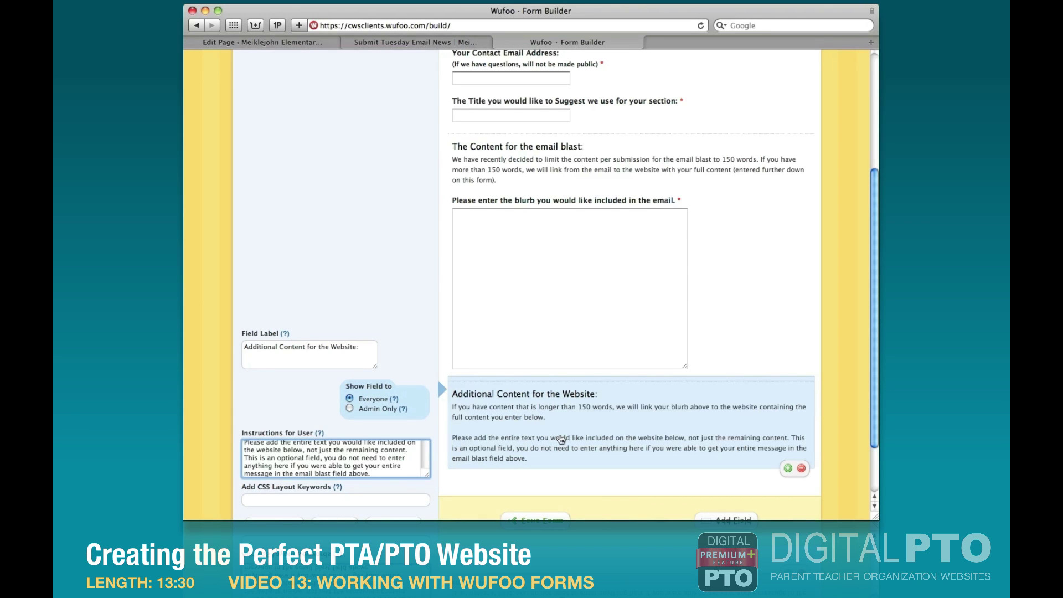
scroll(564, 439, "down", 3)
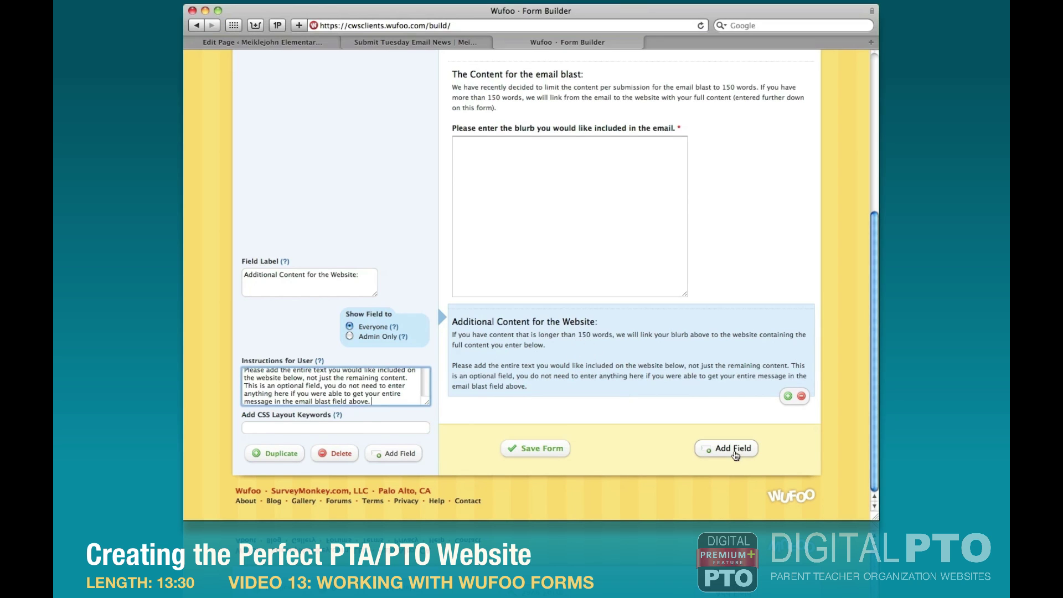
- Add a Large paragraph text field labelled with the full website content question
left_click(726, 448)
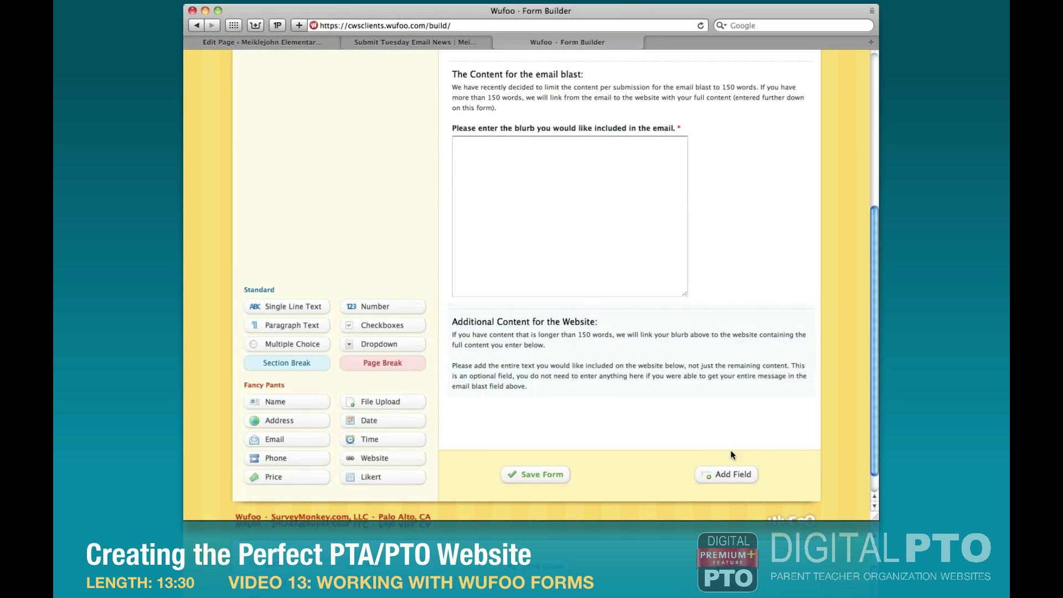
left_click(292, 326)
left_click(292, 370)
key("super+a")
type("Please enter the full content you would like posted on our website: <small>(optional, only use if you have more content than you've already provided above)</small>")
left_click(364, 413)
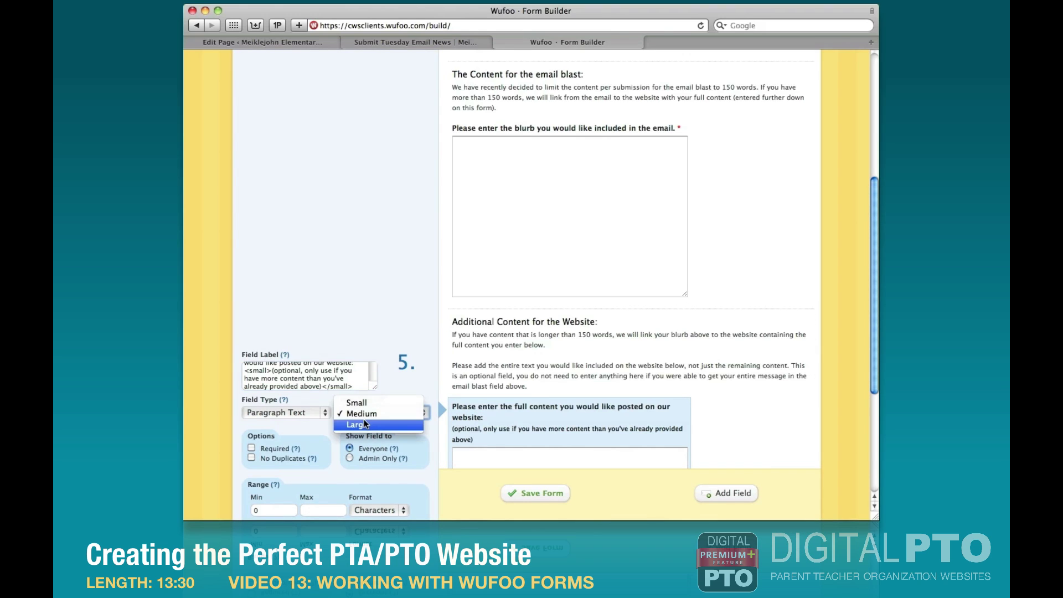
left_click(367, 425)
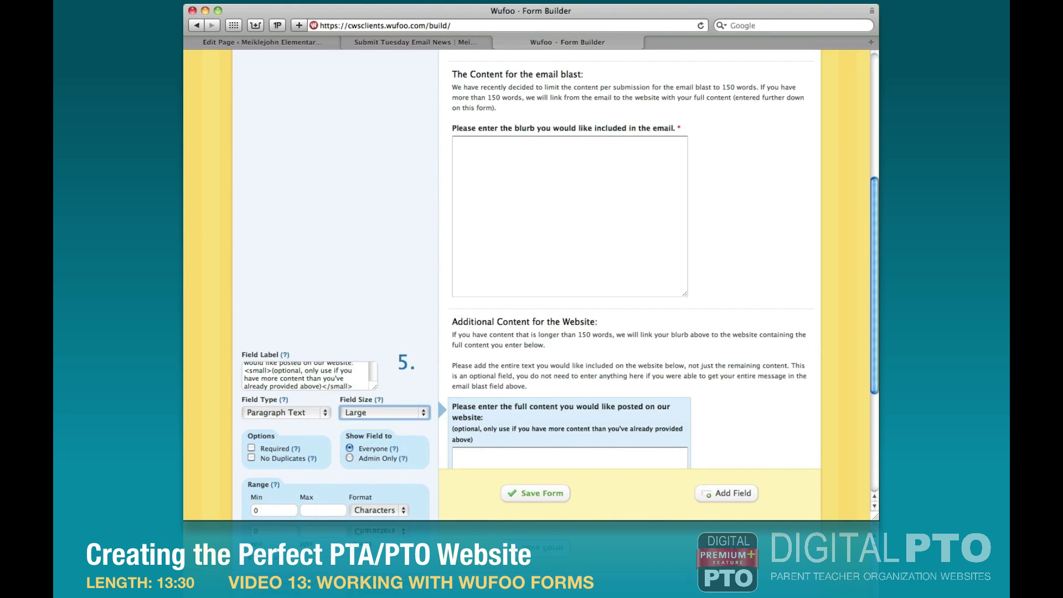
scroll(706, 396, "down", 5)
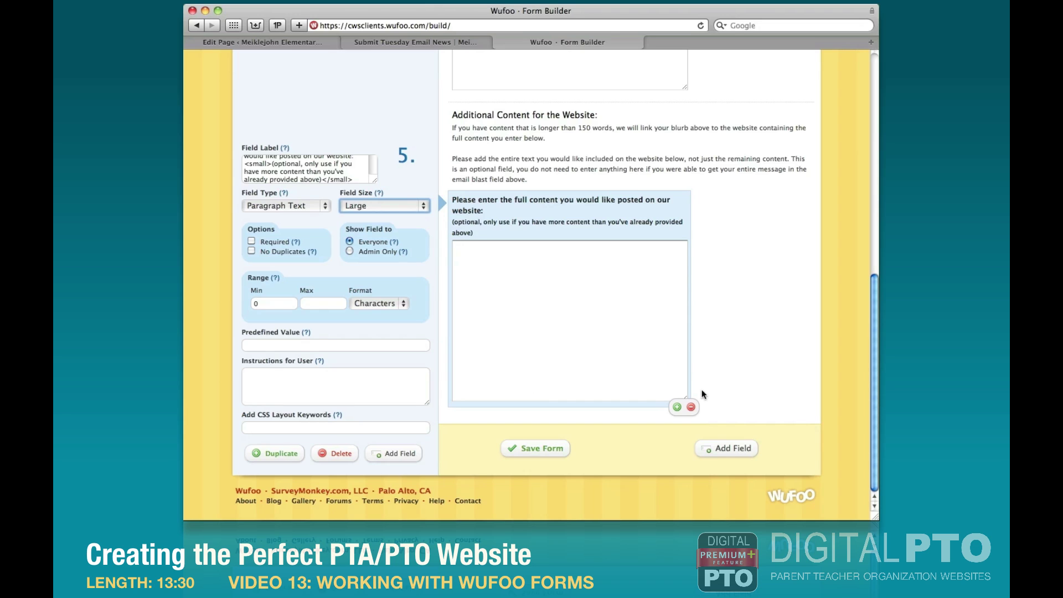
left_click(720, 448)
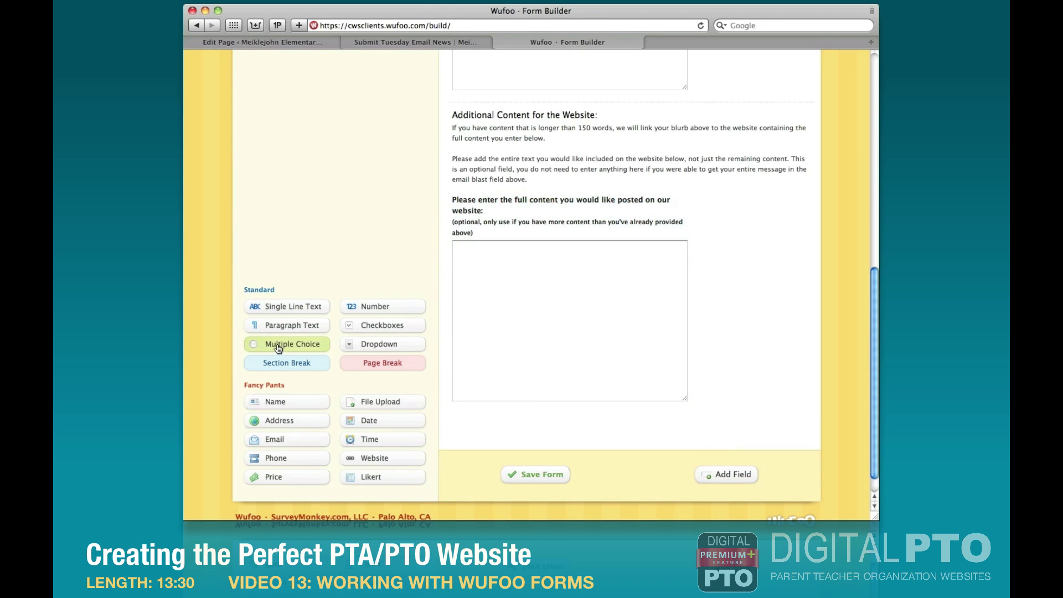
- Add a multiple choice image question with answers 'Nope, you can pick one for me' and 'Yes, I want to upload an image'
left_click_drag(276, 346, 512, 418)
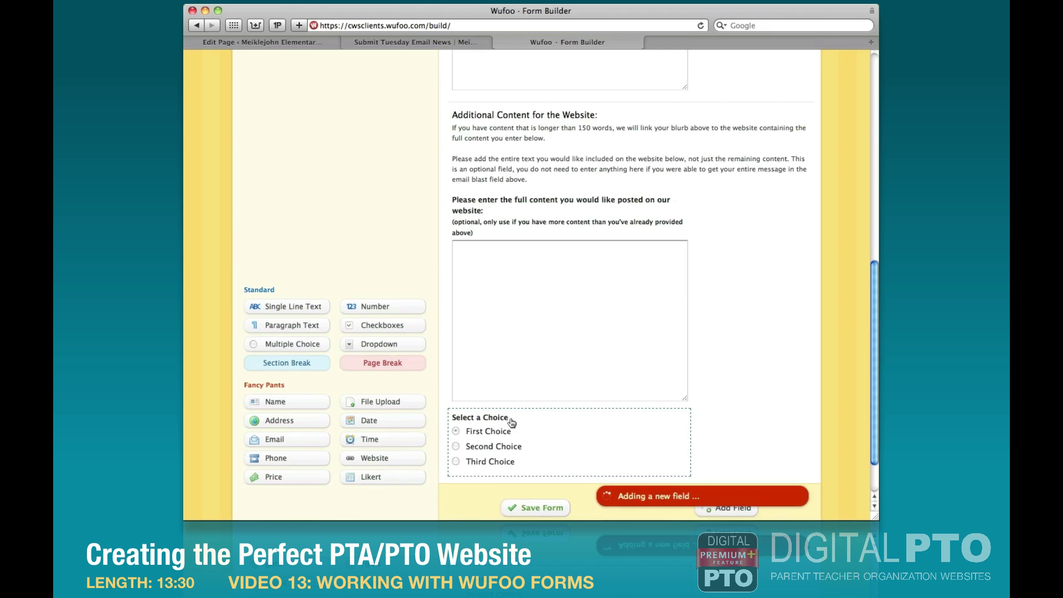
type("Do you have an image you would like us to use for your submission?")
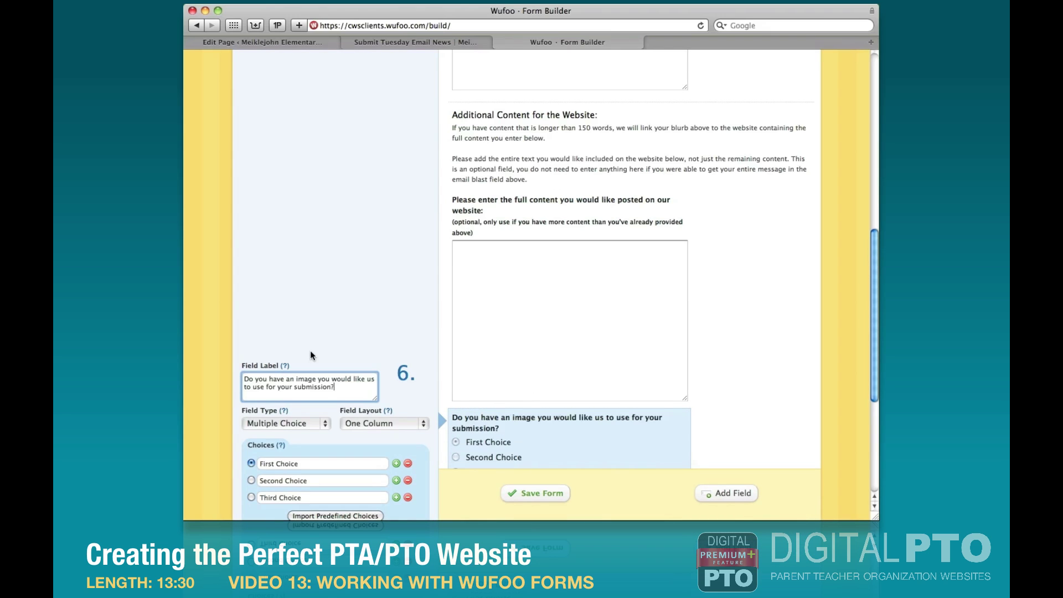
key("super+Tab")
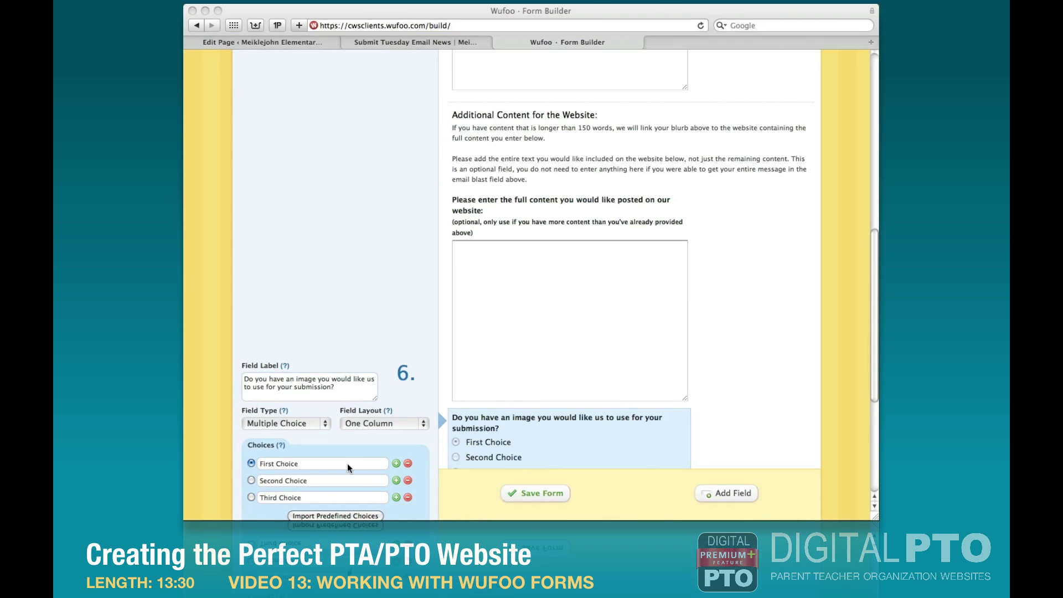
left_click(321, 463)
type("Nope, you can pick one for me")
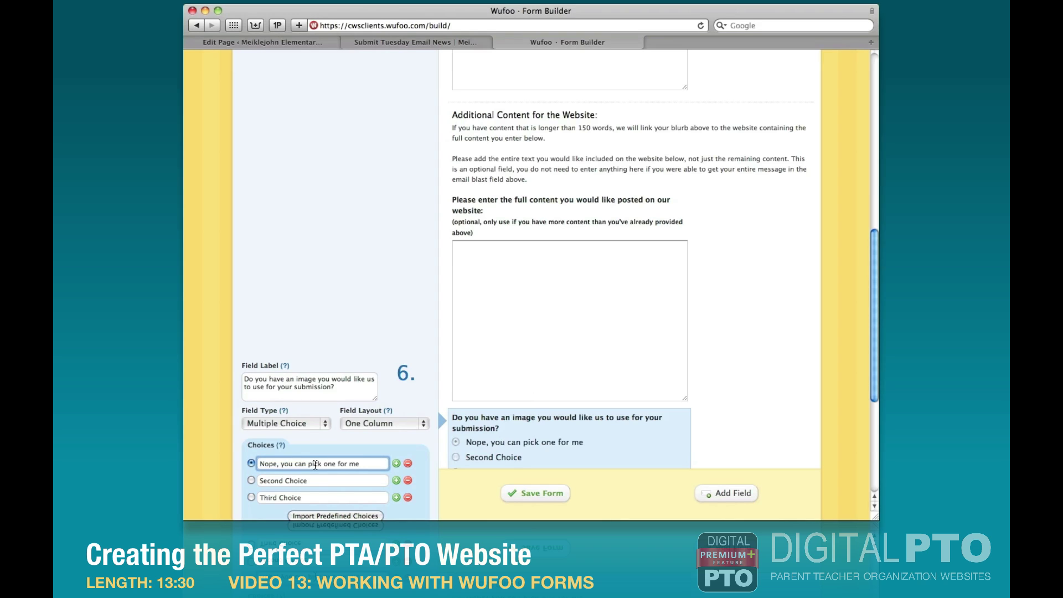
key("super+Tab")
left_click(329, 480)
type("Yes, I want to upload an image")
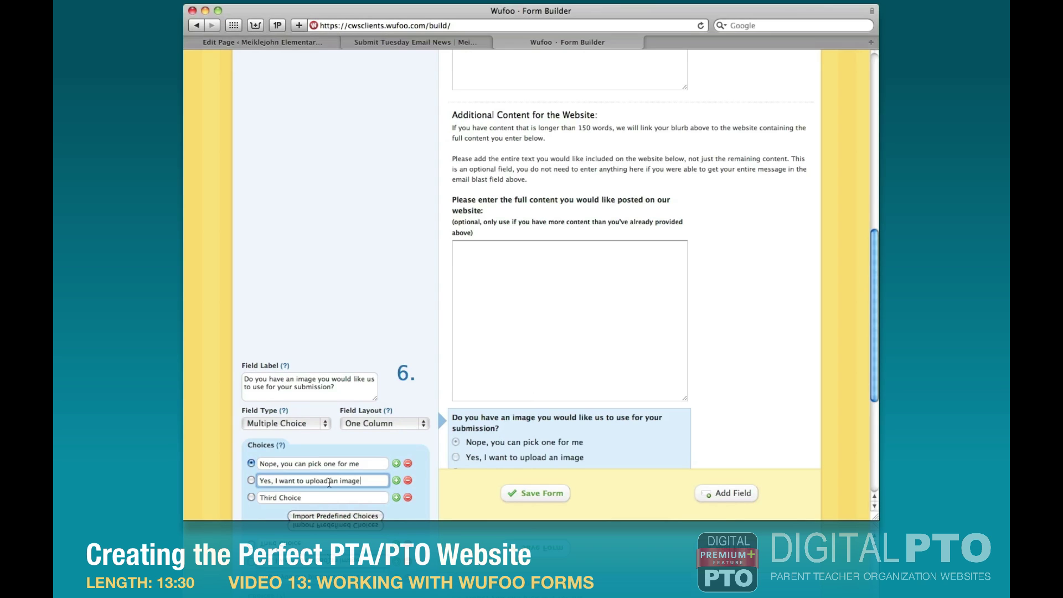
left_click(408, 497)
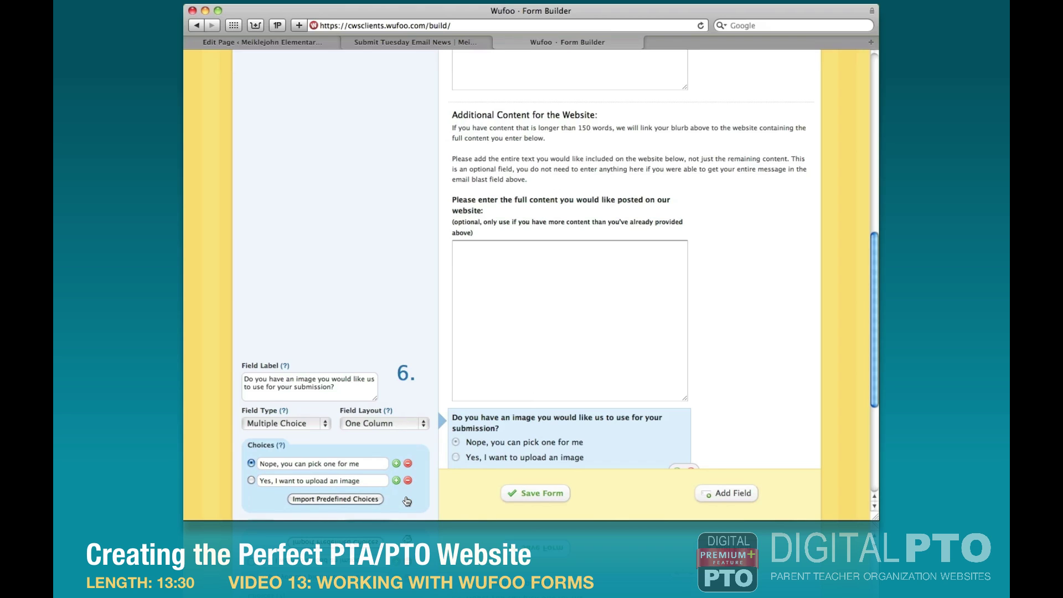
- Add a file upload field below the image question
scroll(407, 501, "down", 5)
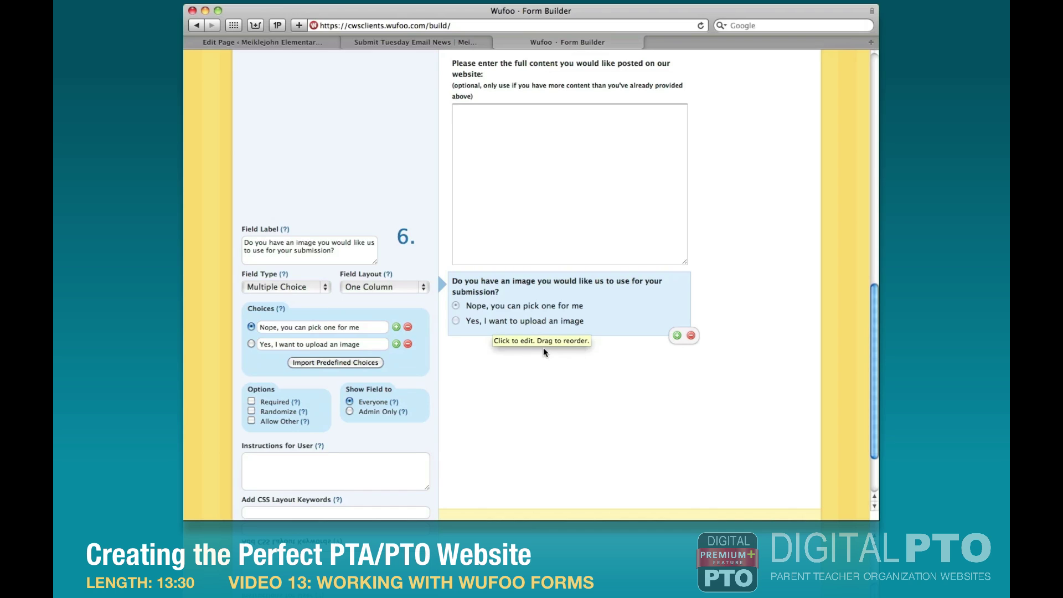
scroll(653, 454, "down", 3)
left_click(712, 450)
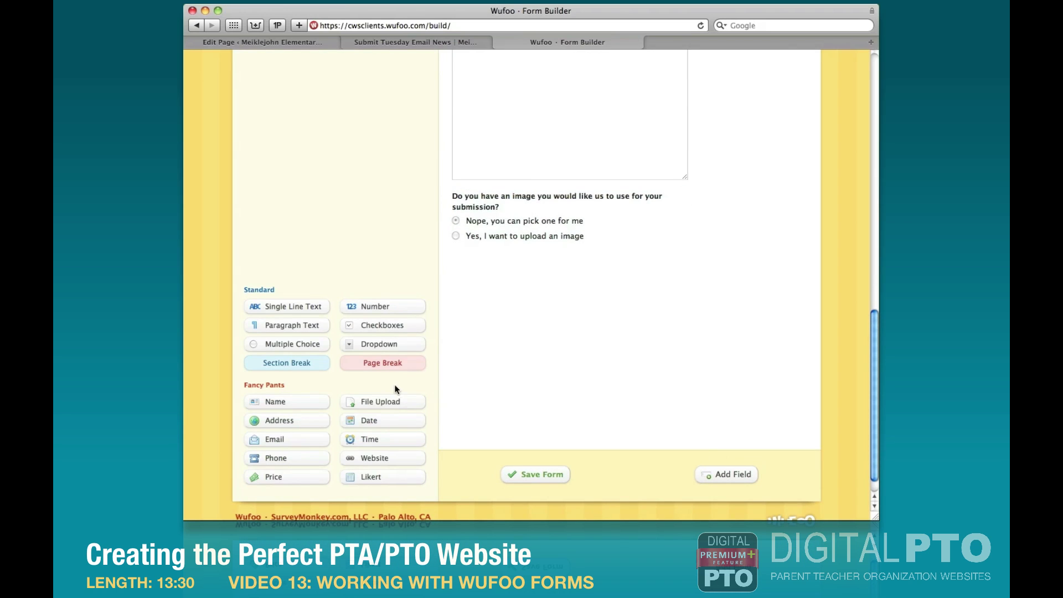
left_click_drag(380, 404, 488, 280)
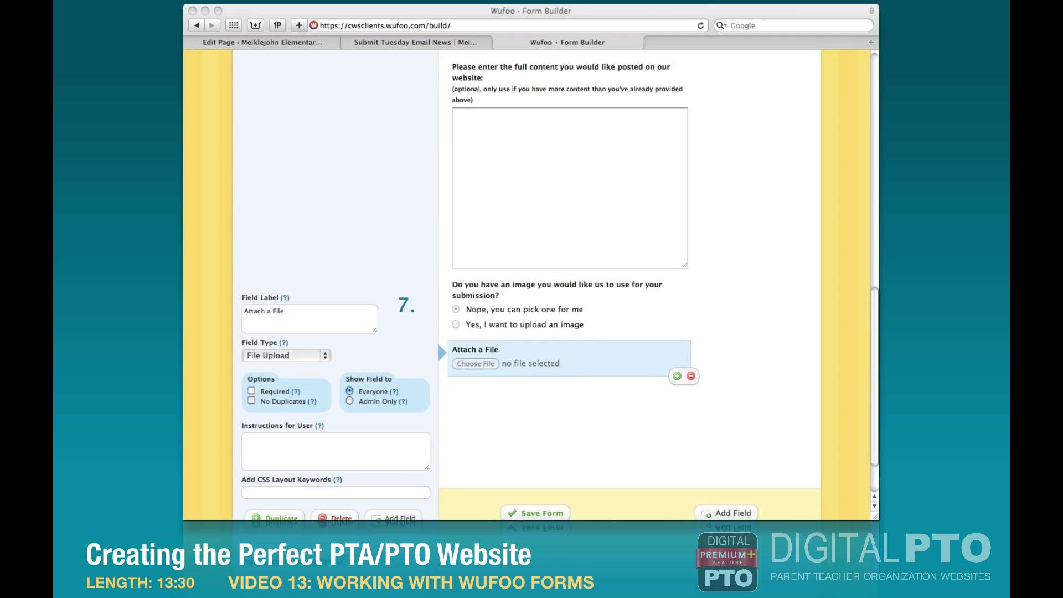
- Relabel the file upload field 'Please upload your Image here:'
left_click(303, 316)
key("super+a")
type("Please upload your Image here:")
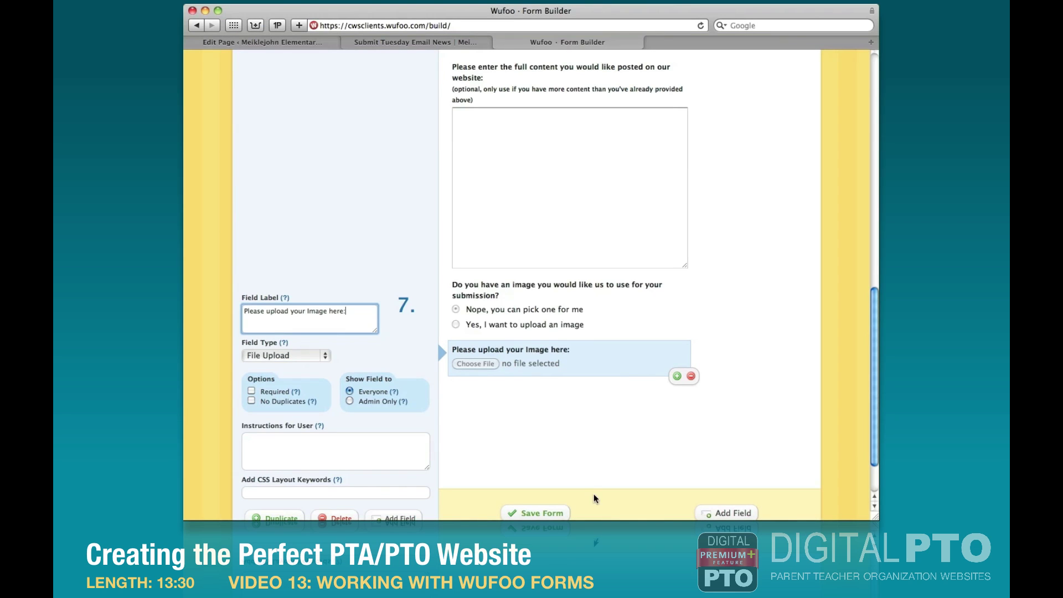
- Add a multiple choice PDF question with only No and Yes answers
left_click(530, 427)
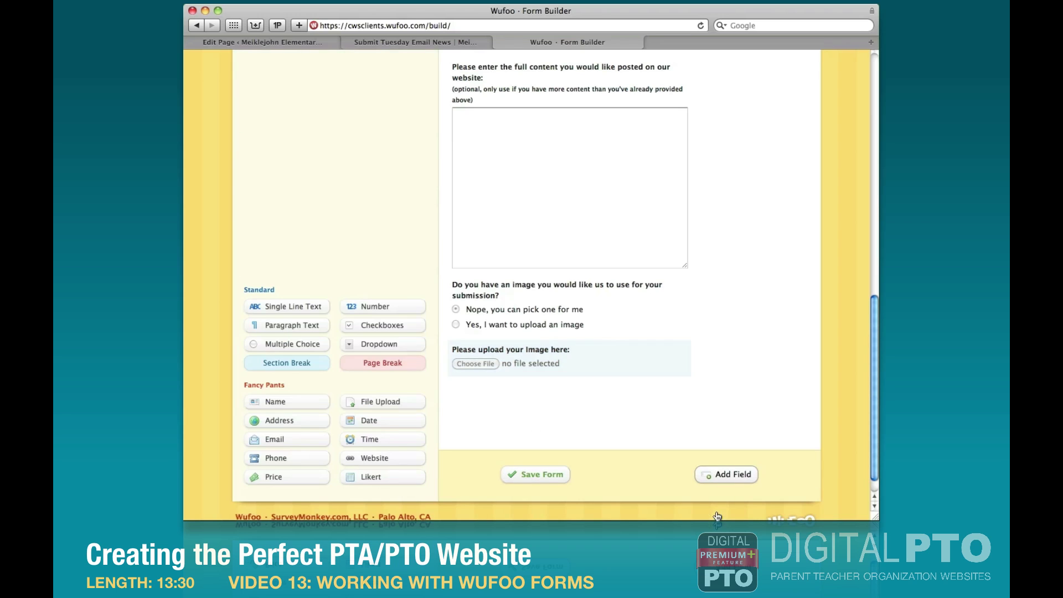
left_click_drag(292, 350, 495, 403)
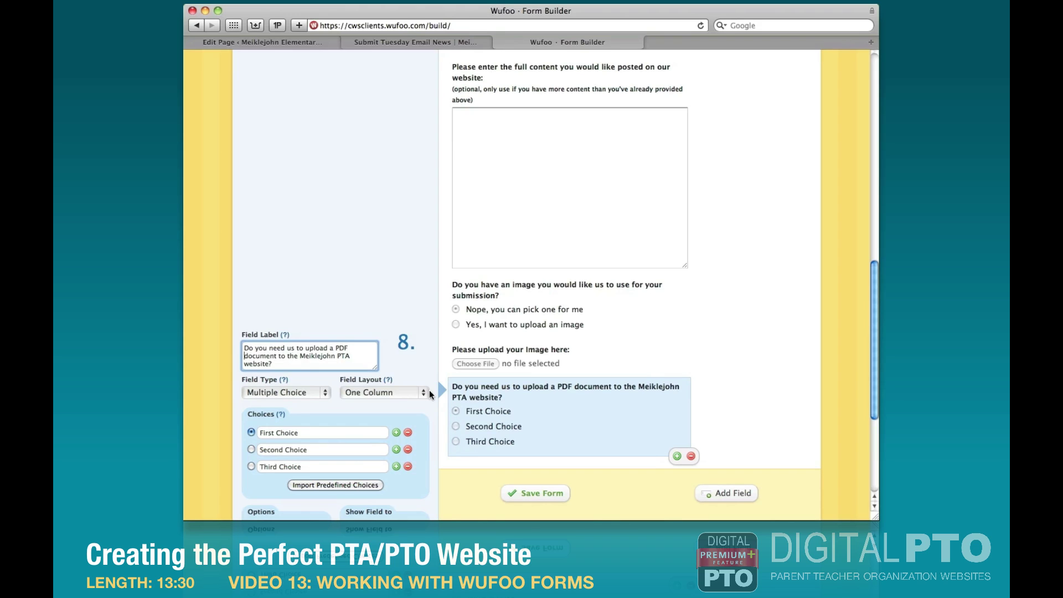
left_click(309, 433)
triple_click(309, 436)
type("No")
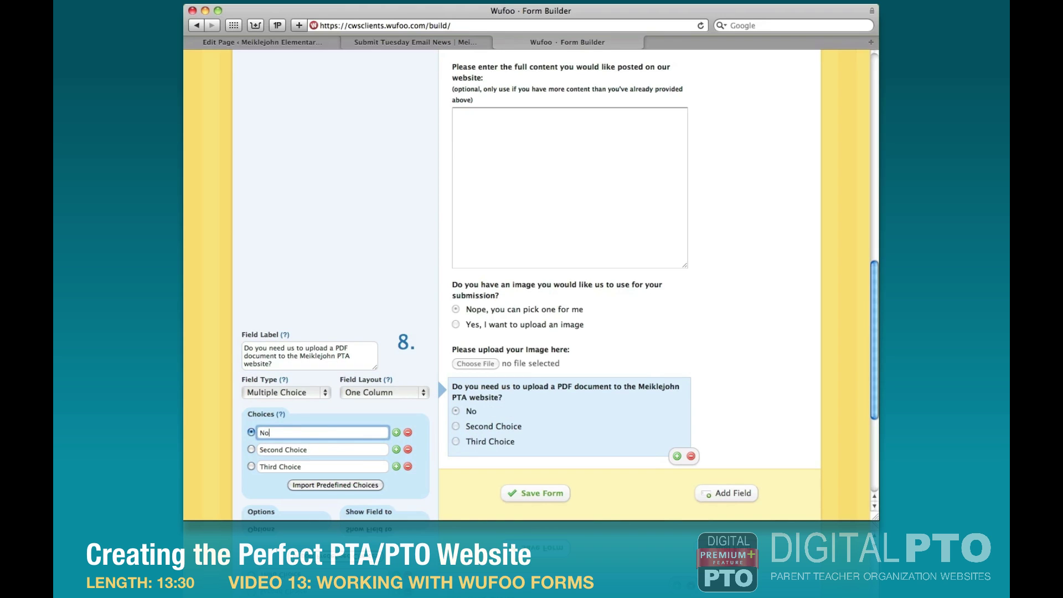
key("Tab")
type("Yes")
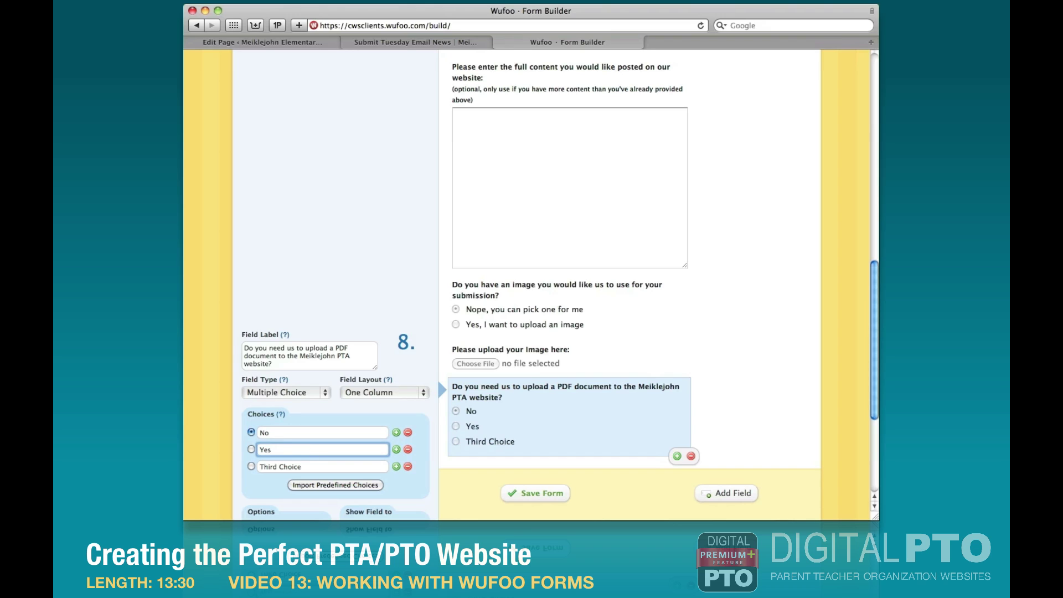
left_click(408, 466)
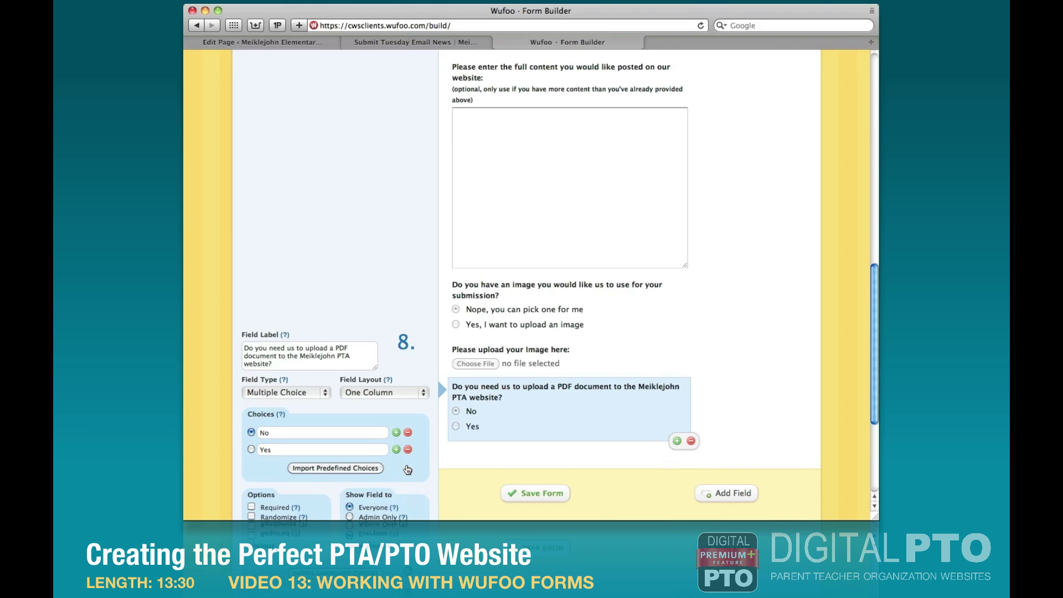
scroll(408, 469, "down", 5)
- Add a final file upload field labelled 'Please upload your file here.'
left_click(718, 468)
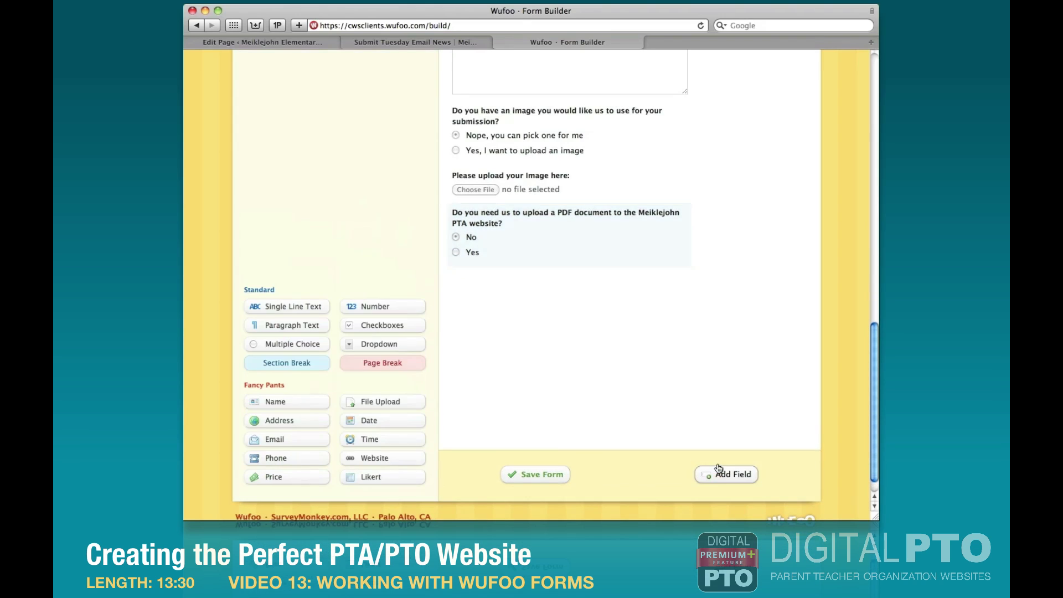
left_click_drag(373, 403, 512, 350)
type("Please upload your file here. Please do not upload word docs with email content here, this is for documents that need to be uploaded to the Meiklejohn Website like entry forms, etc. All newsletter copy should be pasted into the box above.")
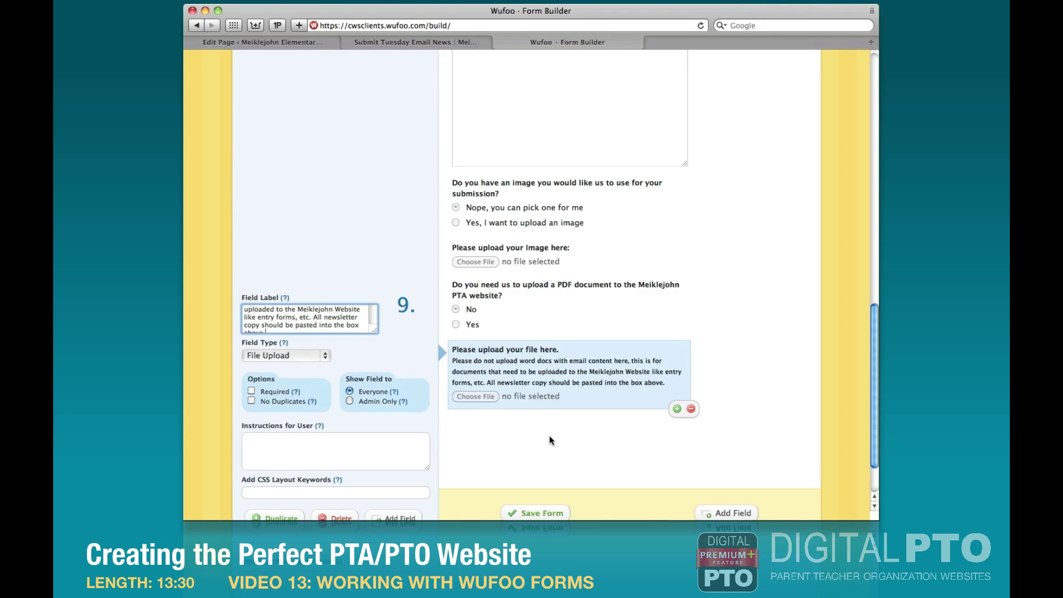
- Save the form and turn on confirmation emails sent to the contact email address
left_click(538, 512)
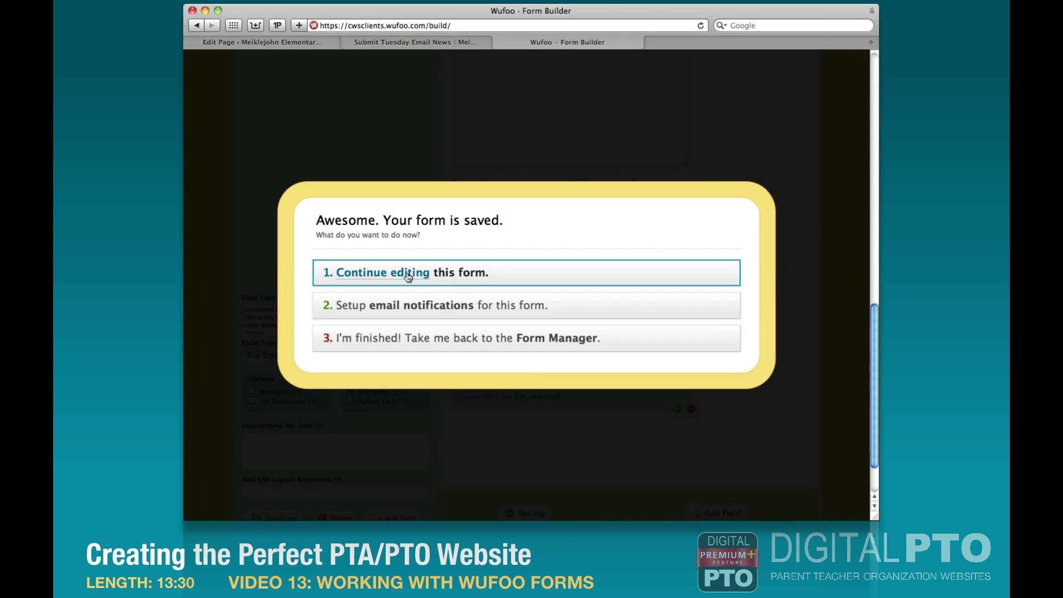
left_click(407, 271)
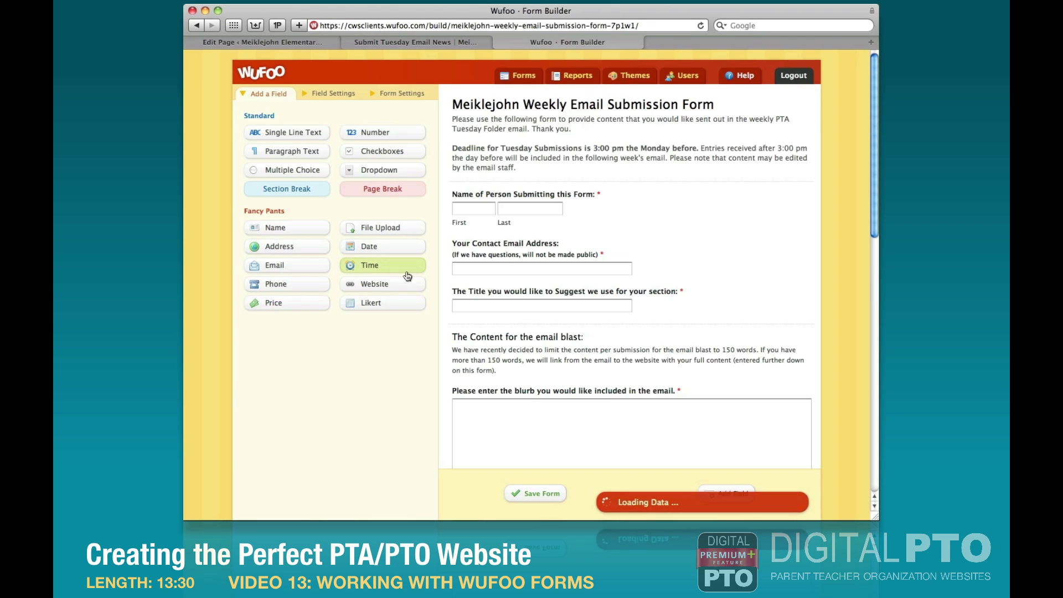
left_click(401, 94)
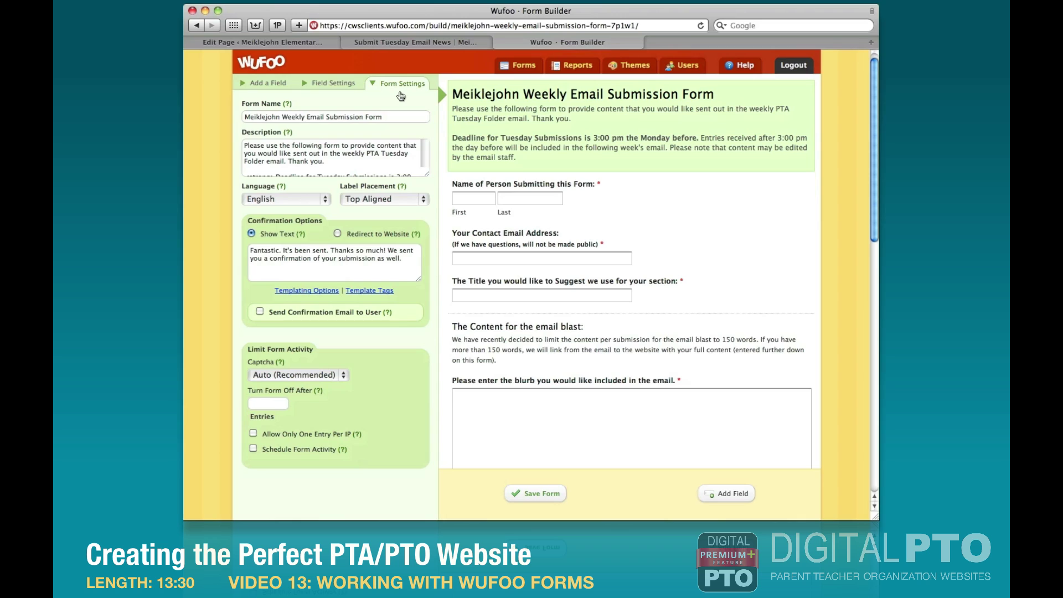
left_click(260, 312)
left_click(319, 329)
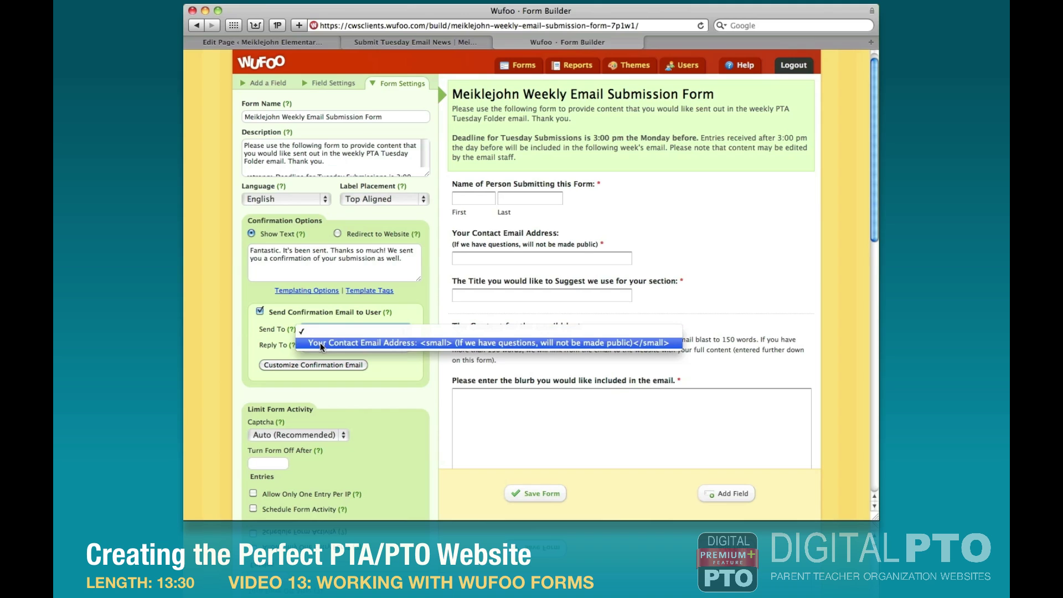
left_click(320, 343)
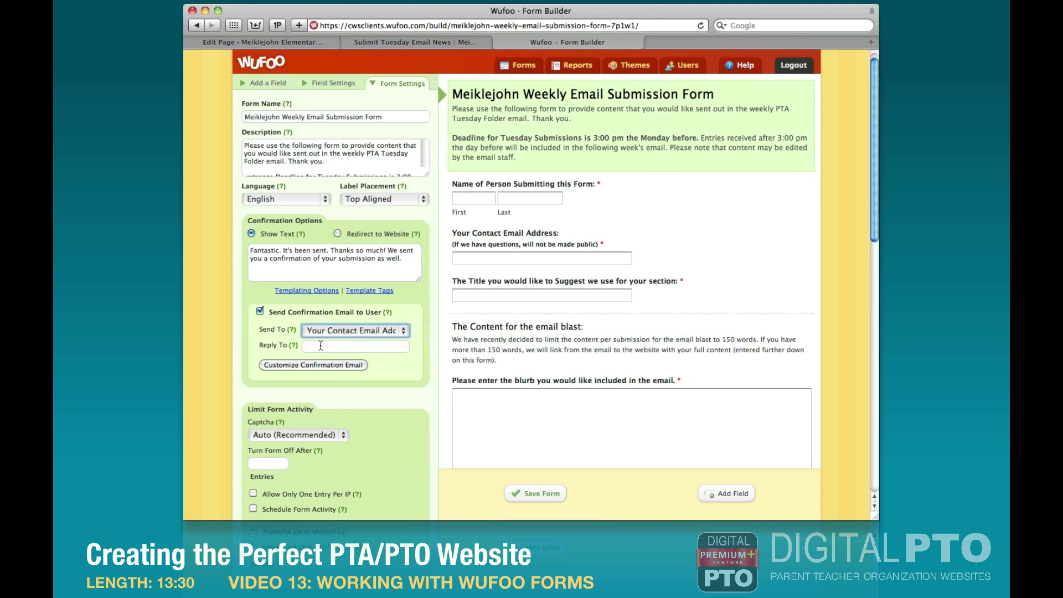
- Write the confirmation message from Meiklejohn PTA including a copy of the entry, then save
left_click(297, 363)
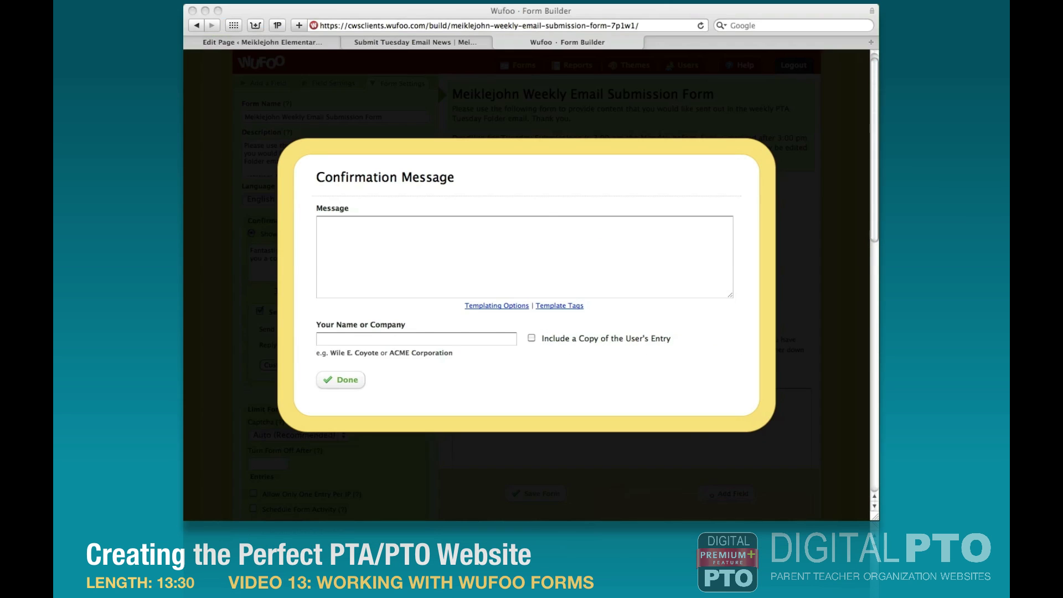
left_click(385, 252)
type("Thanks for your submission. We've received it and will include it in the next email blast. We've included a copy of your submission below.  Thanks!  The Meiklejohn PTA Newsletter Team")
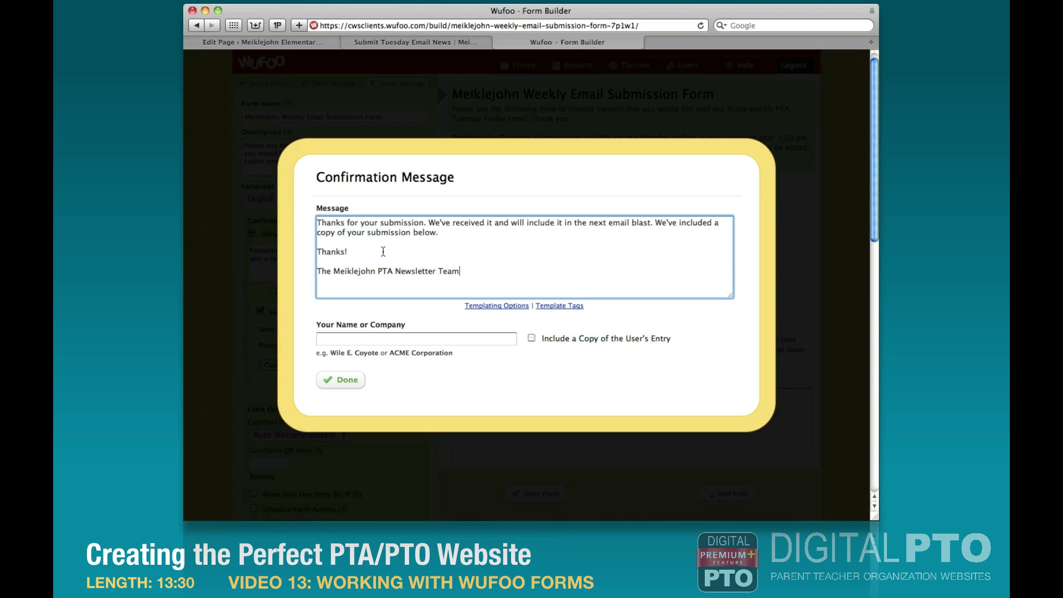
left_click(375, 340)
type("Meiklejohn PTA")
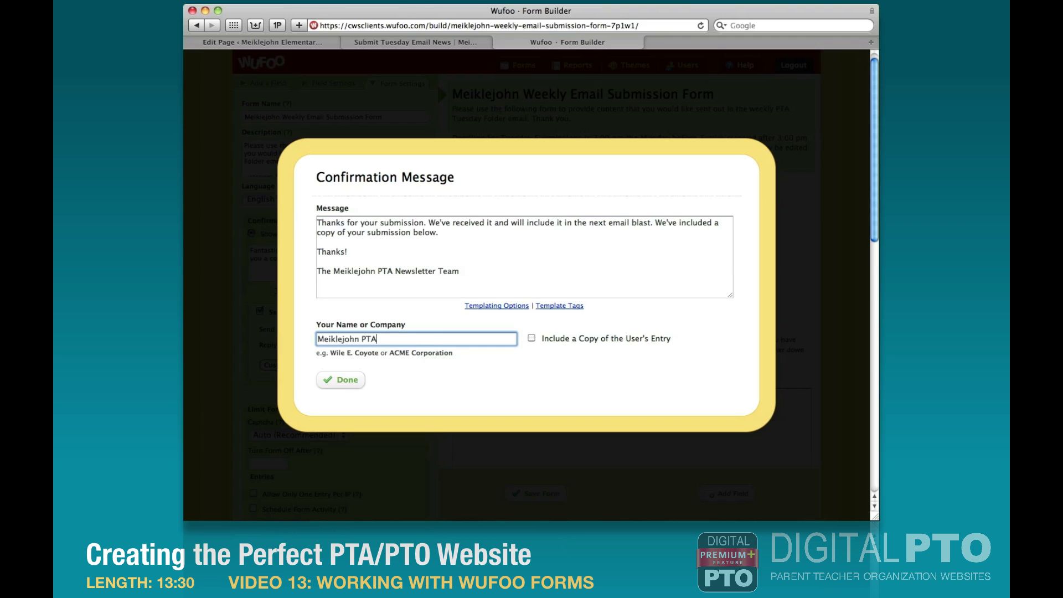
left_click(531, 339)
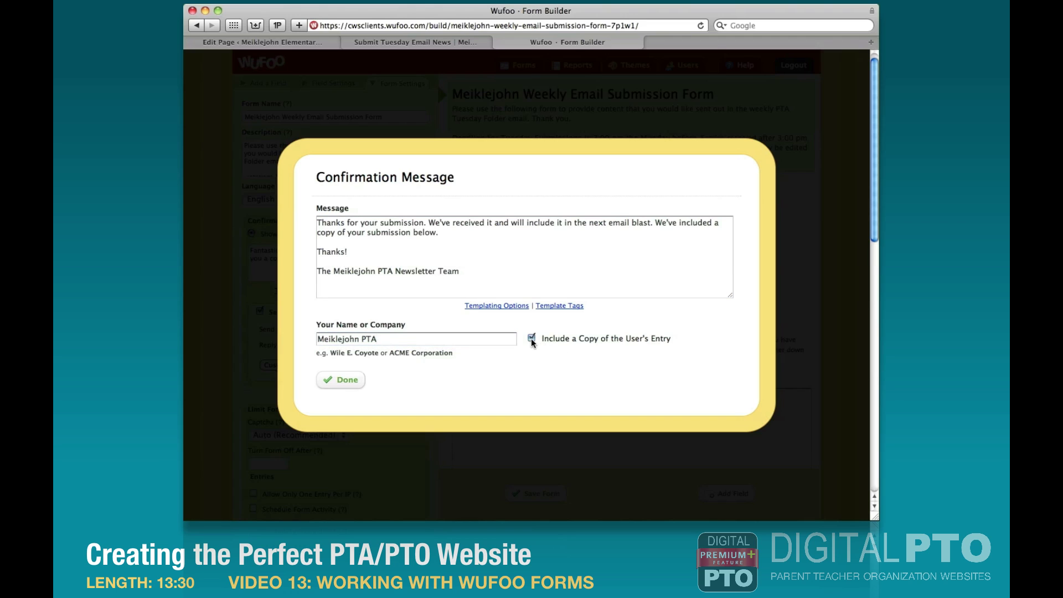
left_click(360, 380)
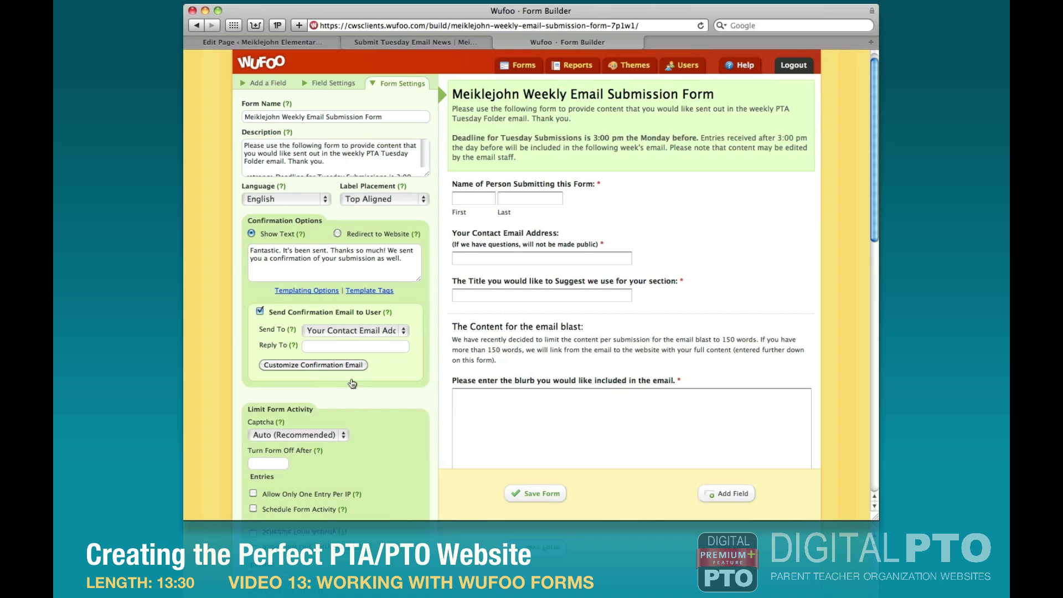
left_click(545, 496)
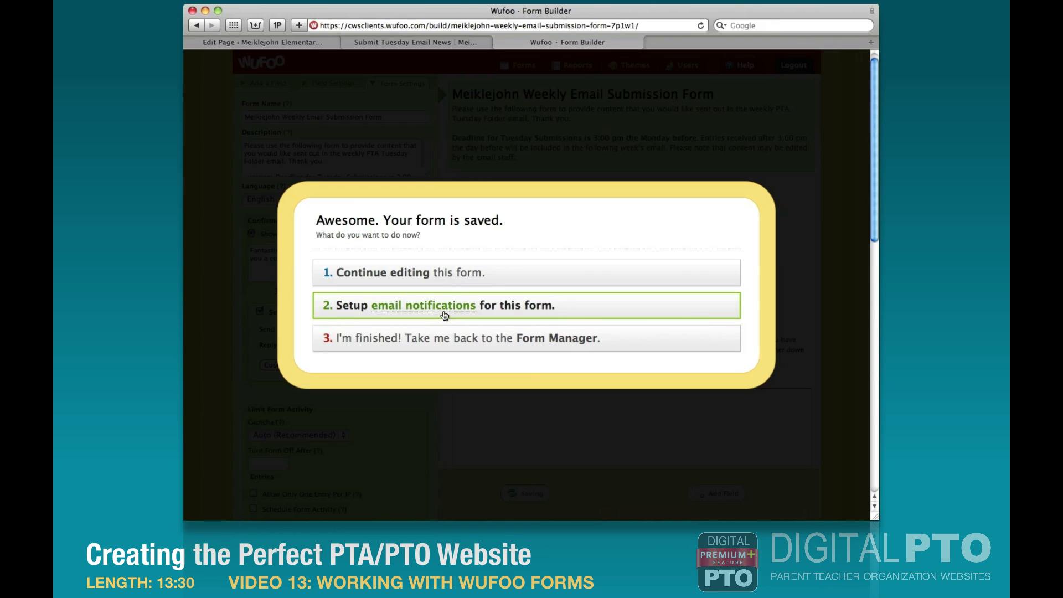
- Set up inbox notifications to the Gmail address with replies going to the contact email
left_click(502, 310)
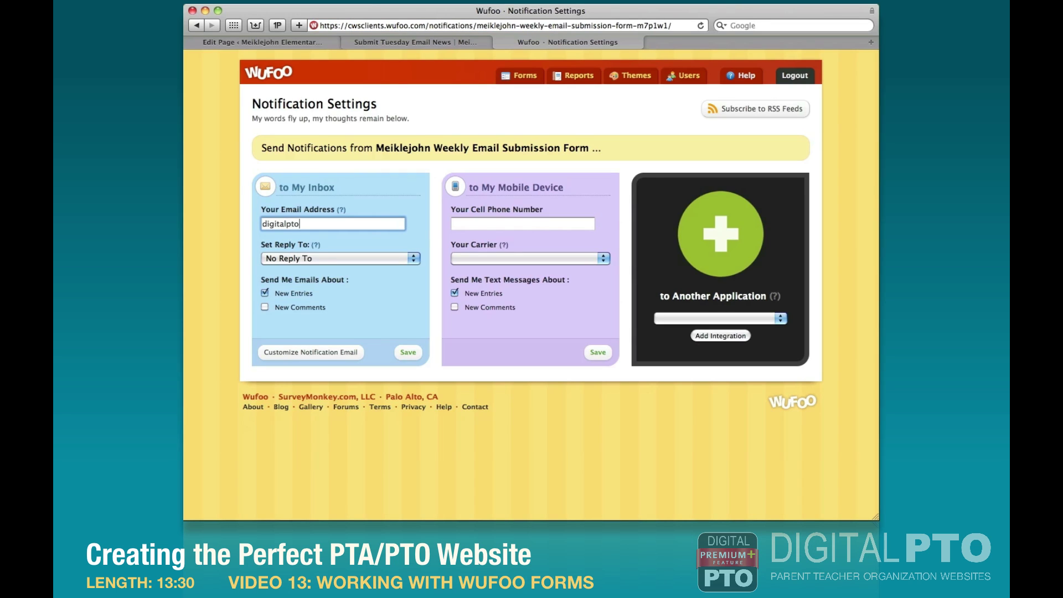
type("@gmail.com")
left_click(293, 257)
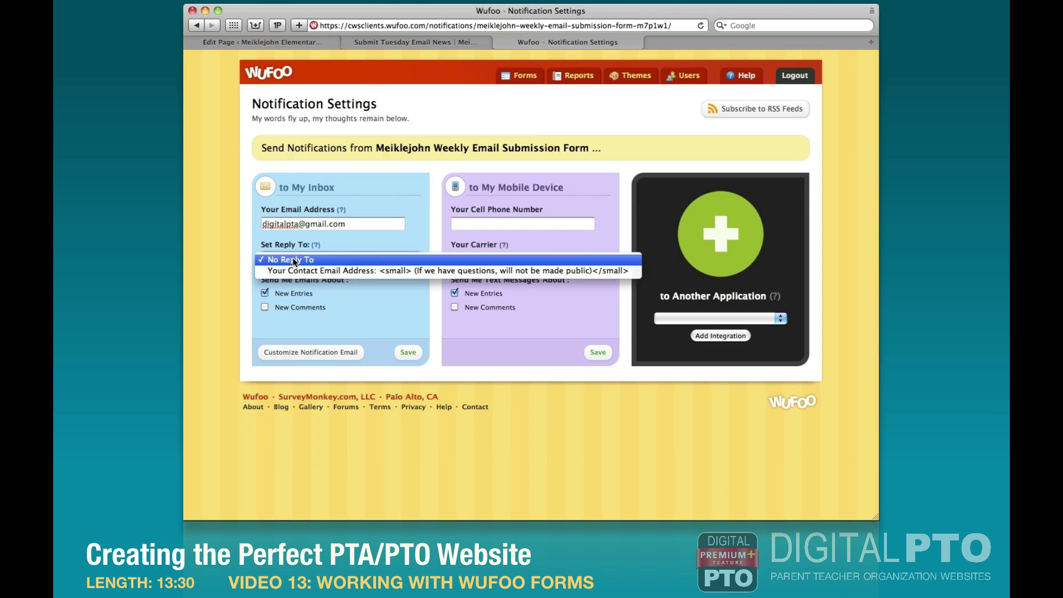
left_click(295, 271)
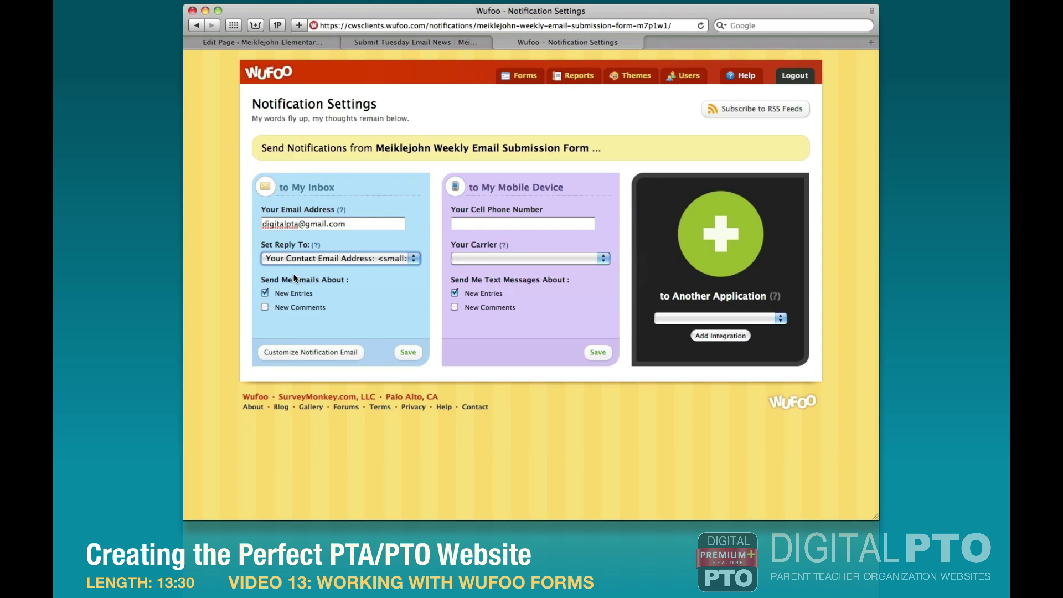
left_click(406, 354)
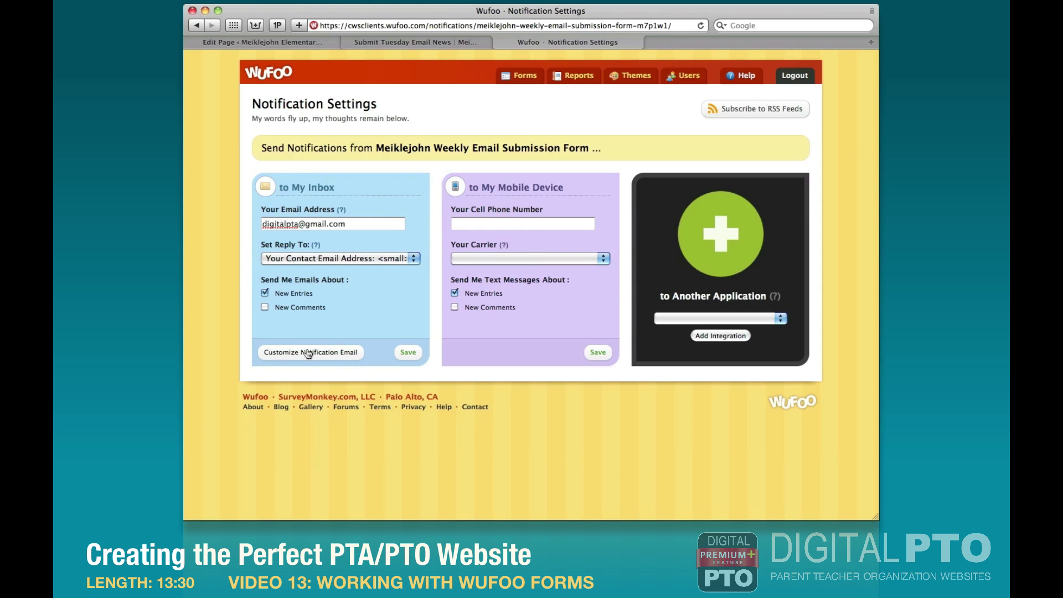
- Change the notification sender name to Meiklejohn PTA, save, and return to Form Manager
left_click(326, 352)
double_click(365, 264)
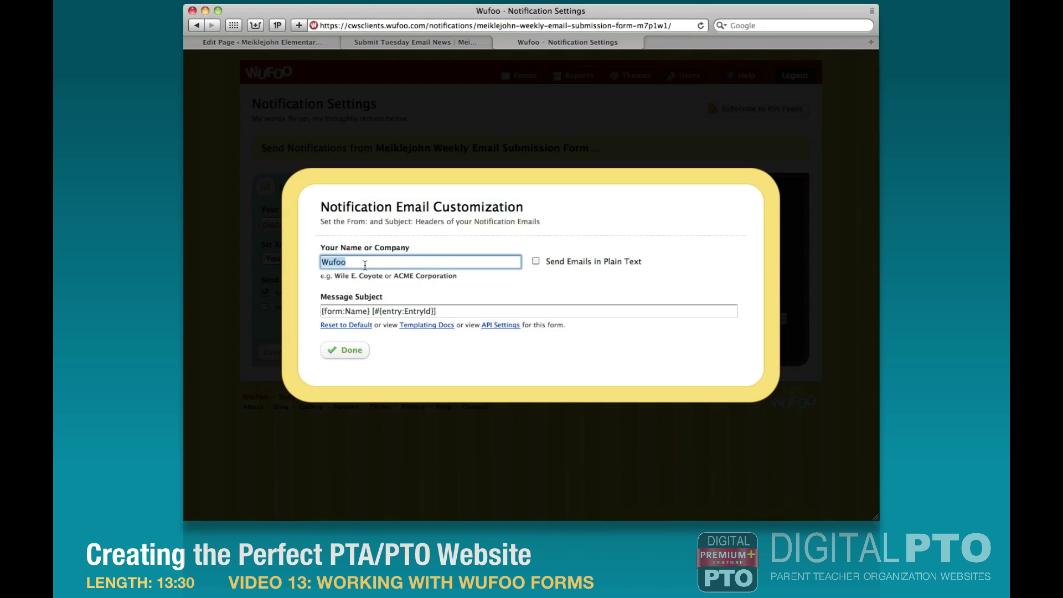
type("Meiklejohn PTA")
left_click(339, 351)
left_click(407, 353)
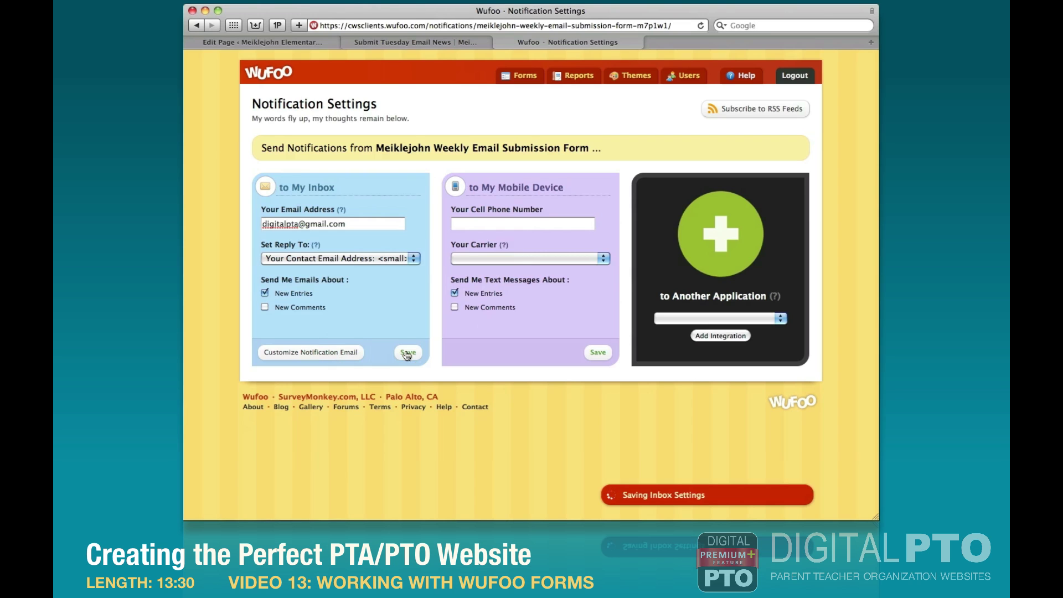
left_click(520, 76)
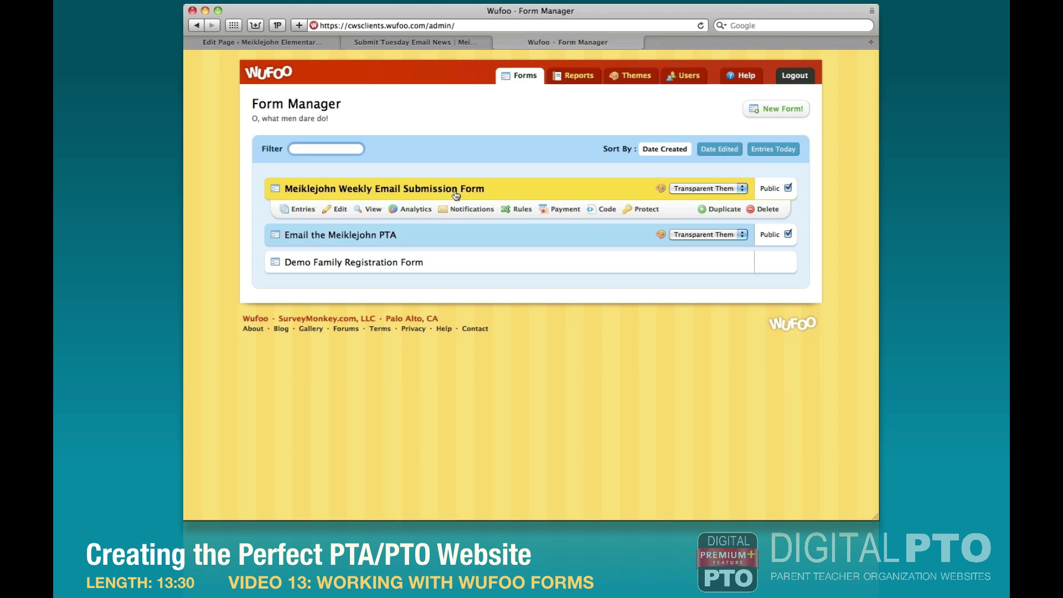
- Create a field rule that shows the image upload field when the image question is Yes
left_click(518, 209)
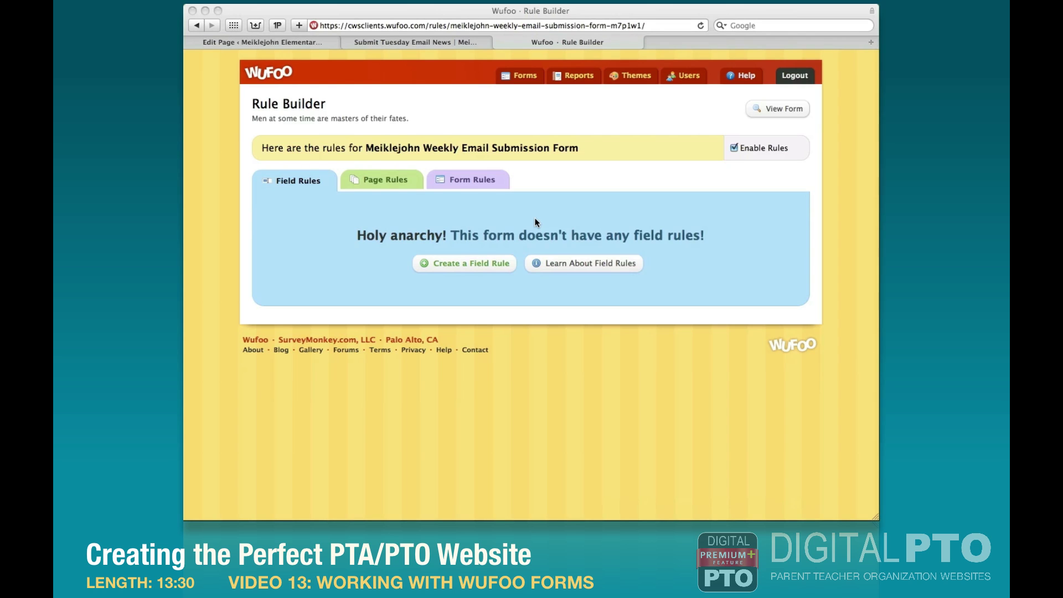
left_click(461, 264)
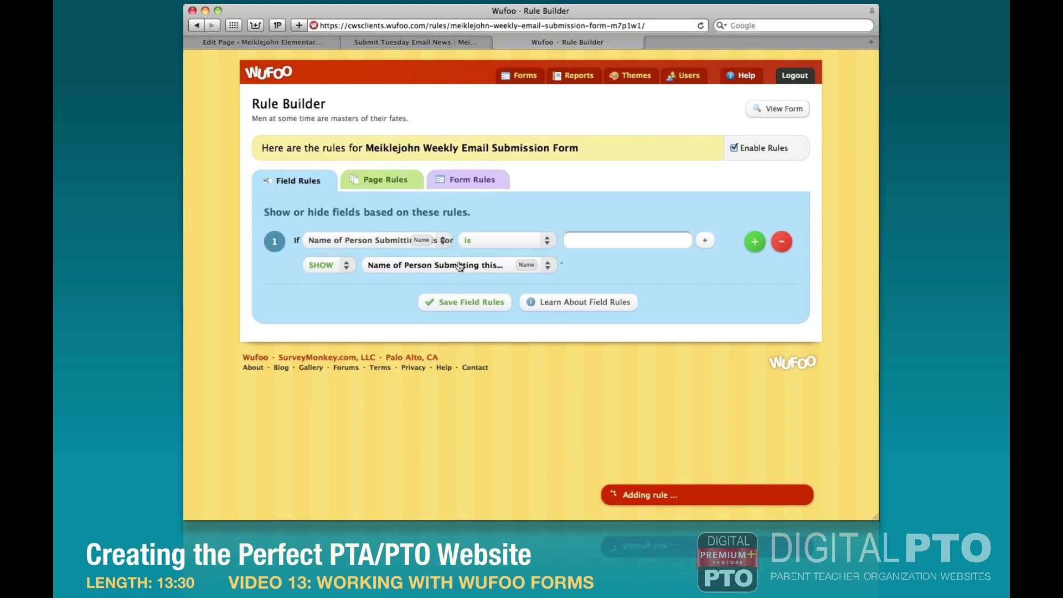
left_click(388, 240)
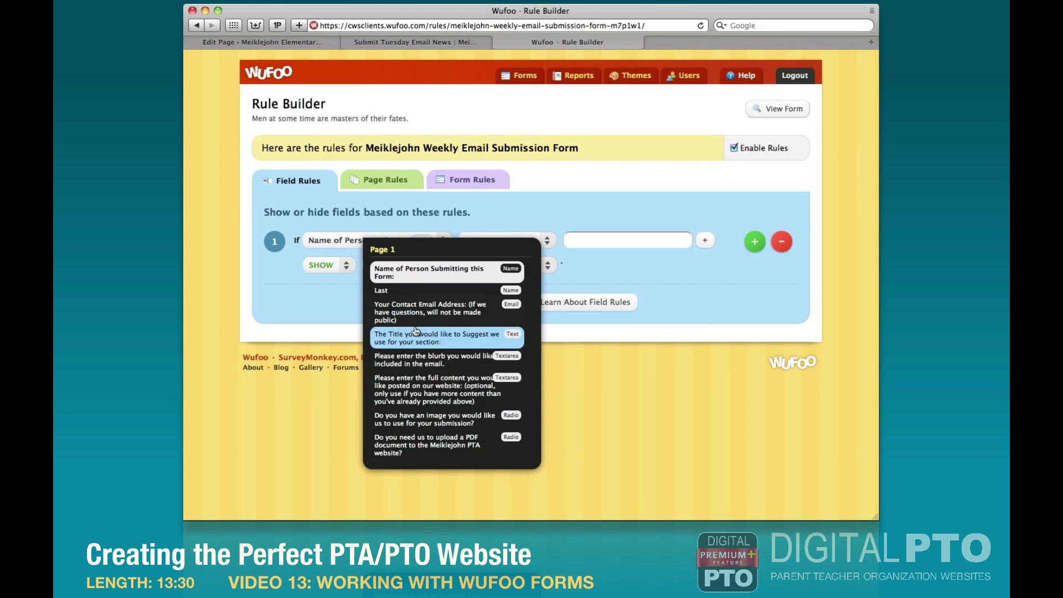
left_click(417, 424)
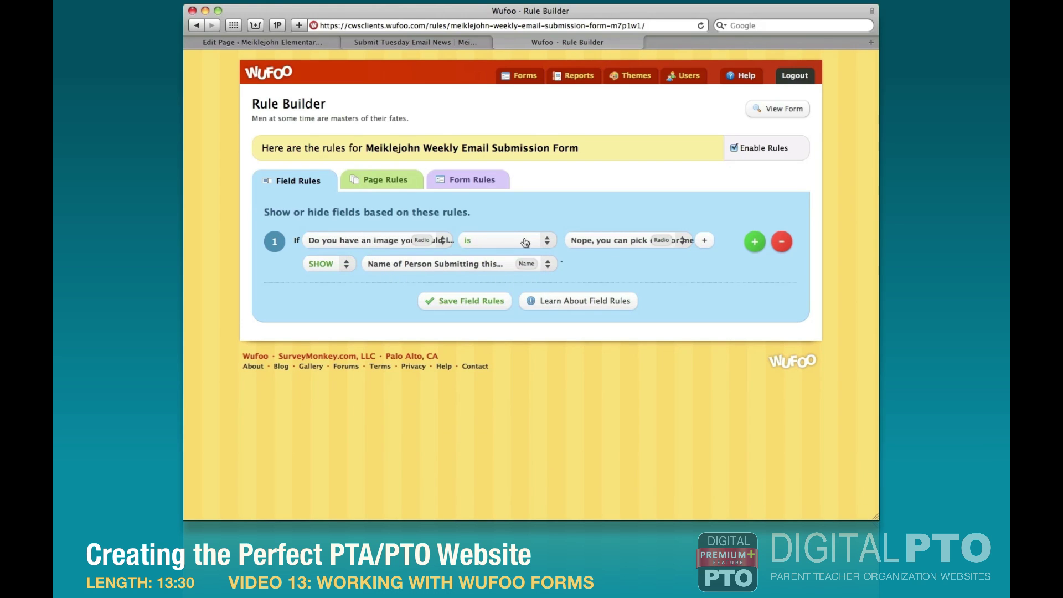
left_click(609, 240)
left_click(624, 298)
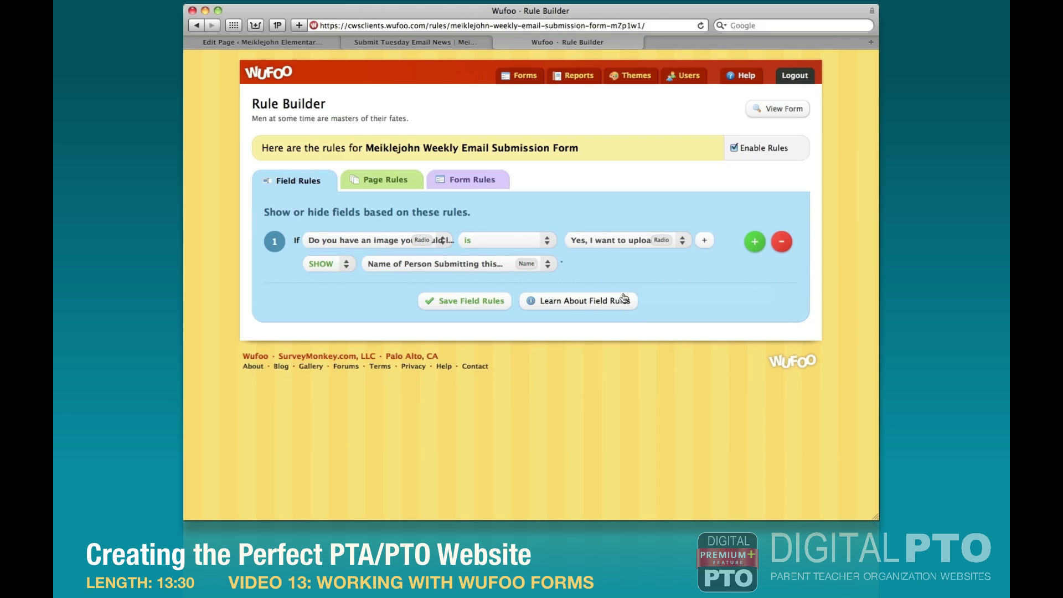
left_click(324, 269)
left_click(340, 294)
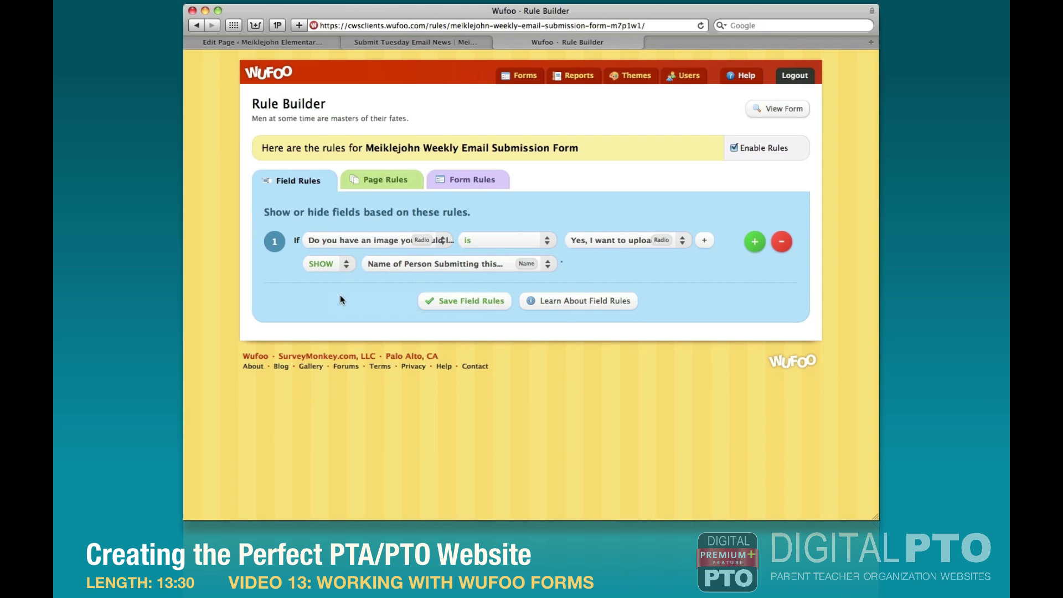
left_click(386, 265)
scroll(445, 398, "down", 3)
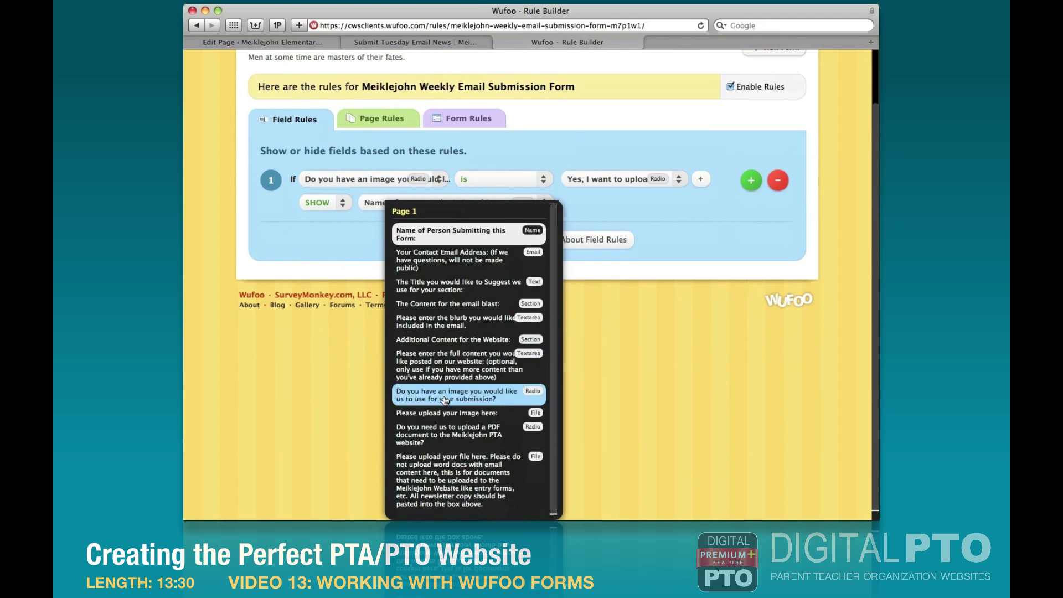
left_click(450, 413)
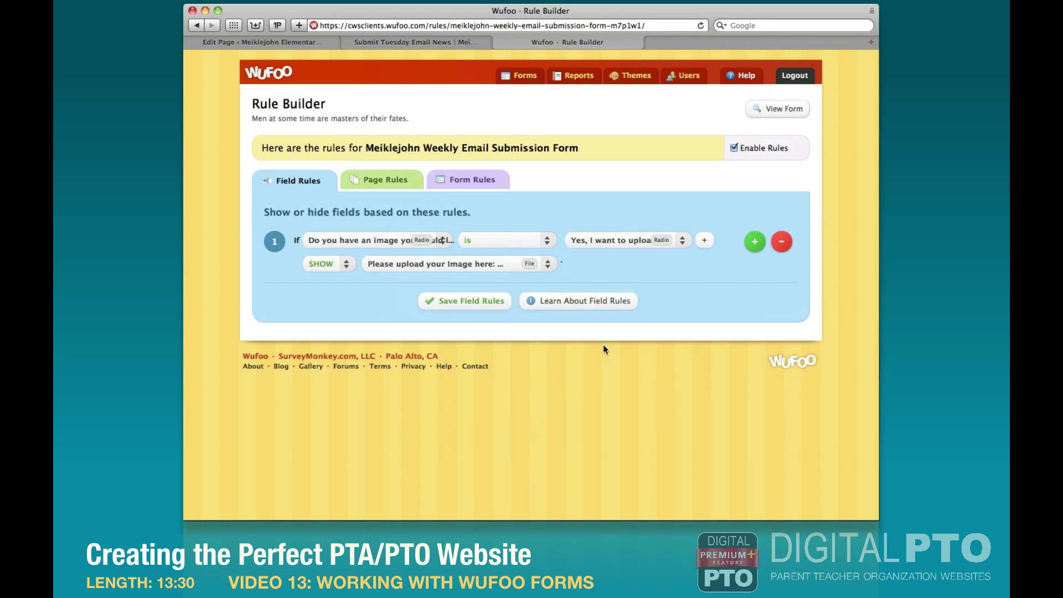
- Add a second rule showing the file upload when the PDF question is Yes, and save the rules
left_click(755, 241)
left_click(387, 295)
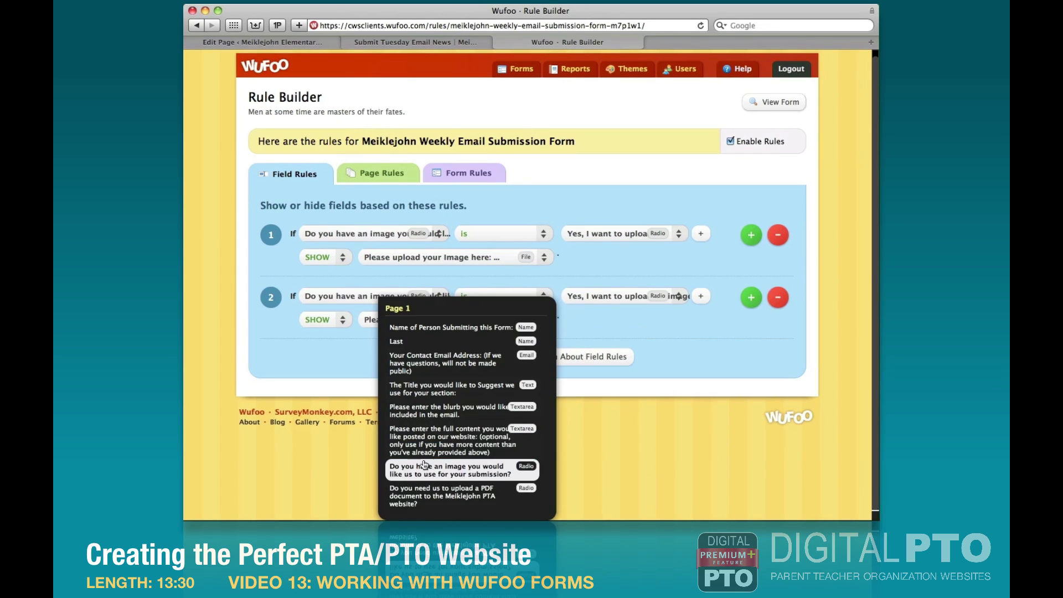
left_click(431, 493)
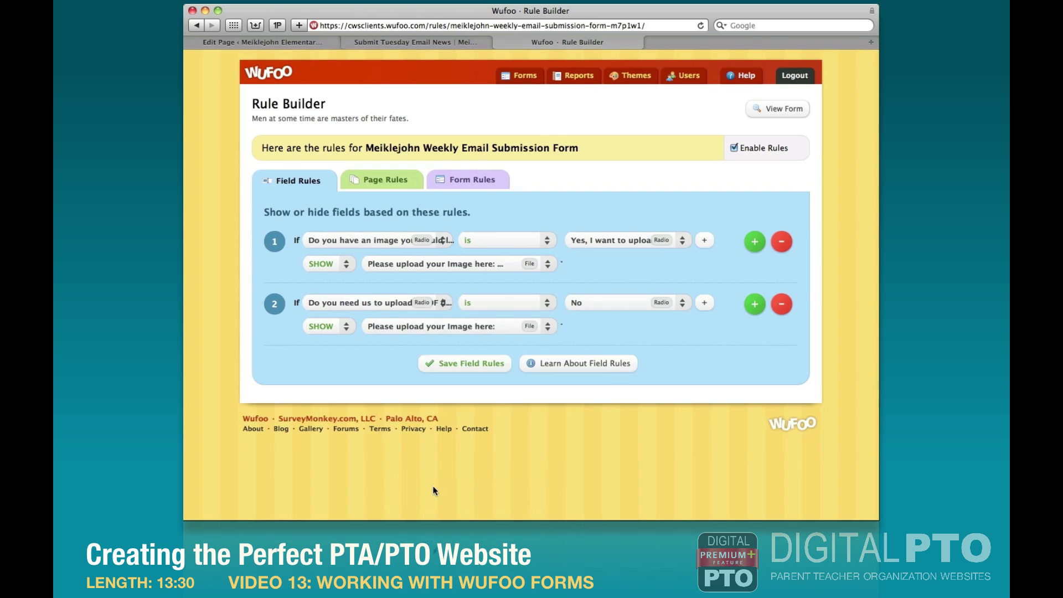
left_click(594, 310)
left_click(604, 355)
left_click(393, 331)
scroll(436, 431, "down", 4)
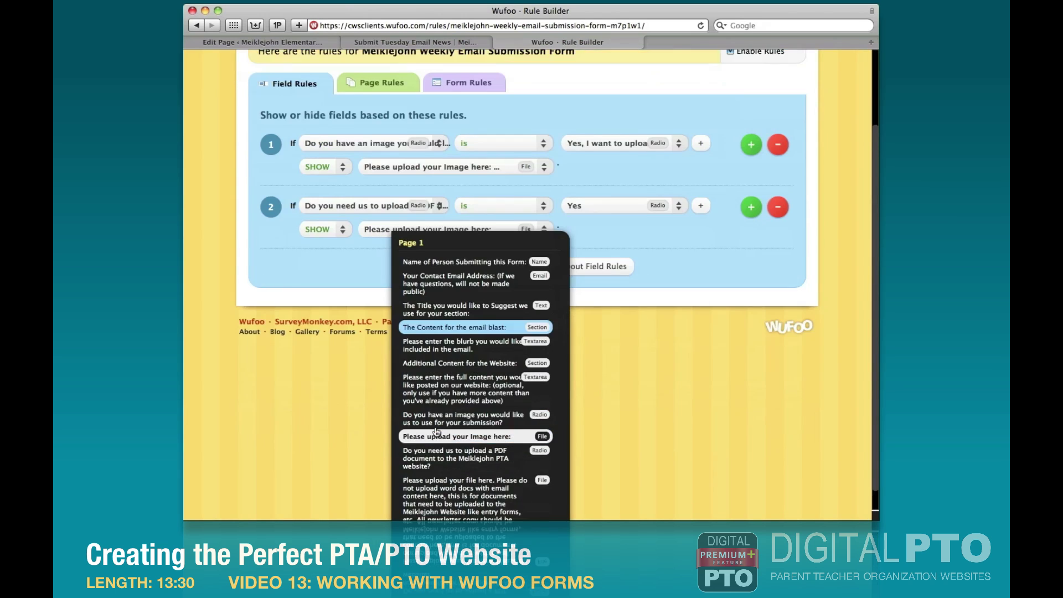
left_click(444, 464)
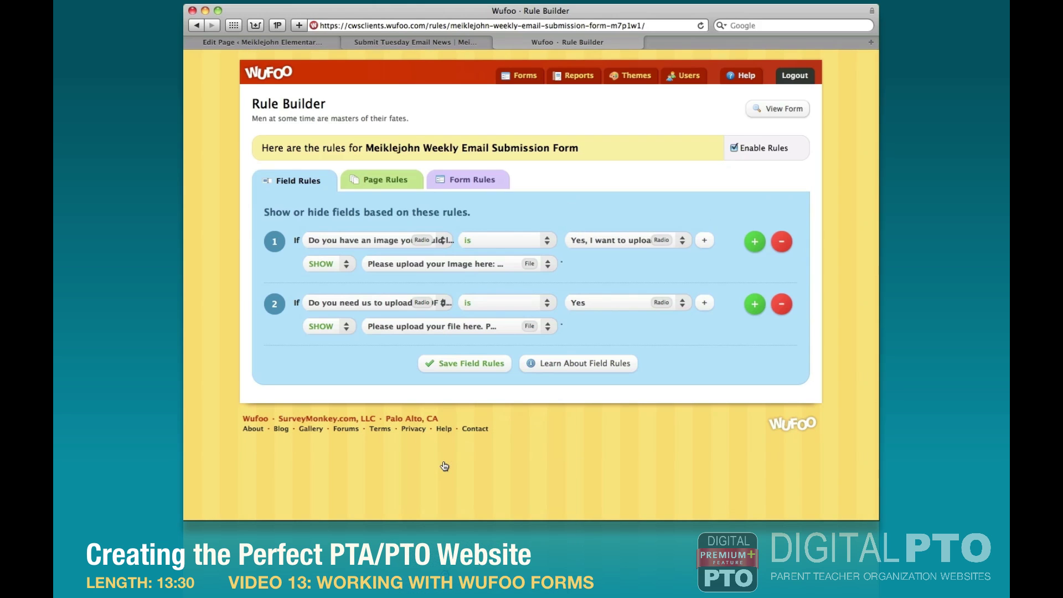
left_click(459, 366)
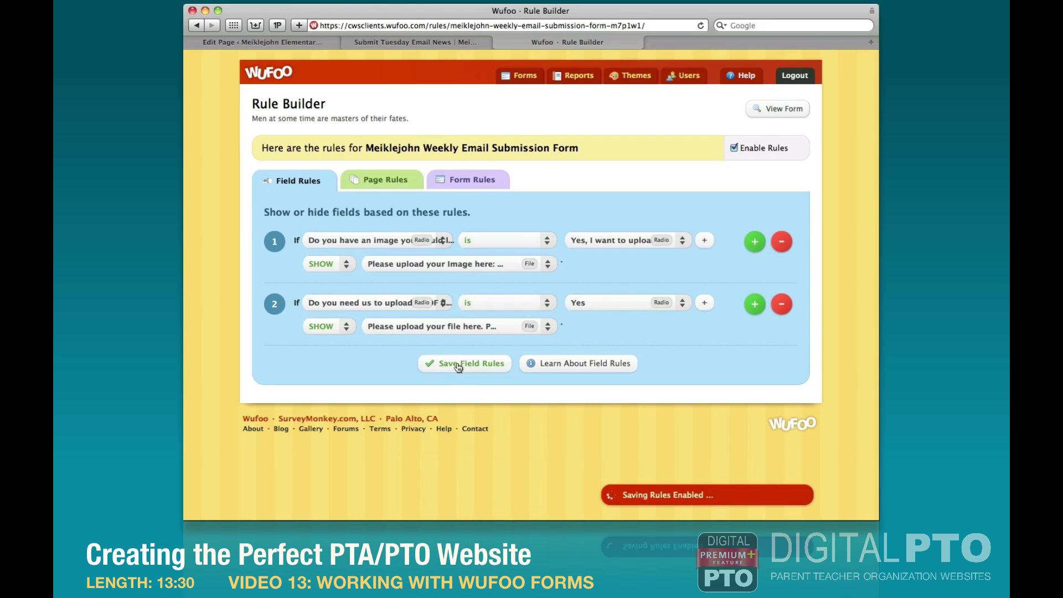
- Preview the live form in a new window and scroll down to the Yes/No questions
left_click(782, 110)
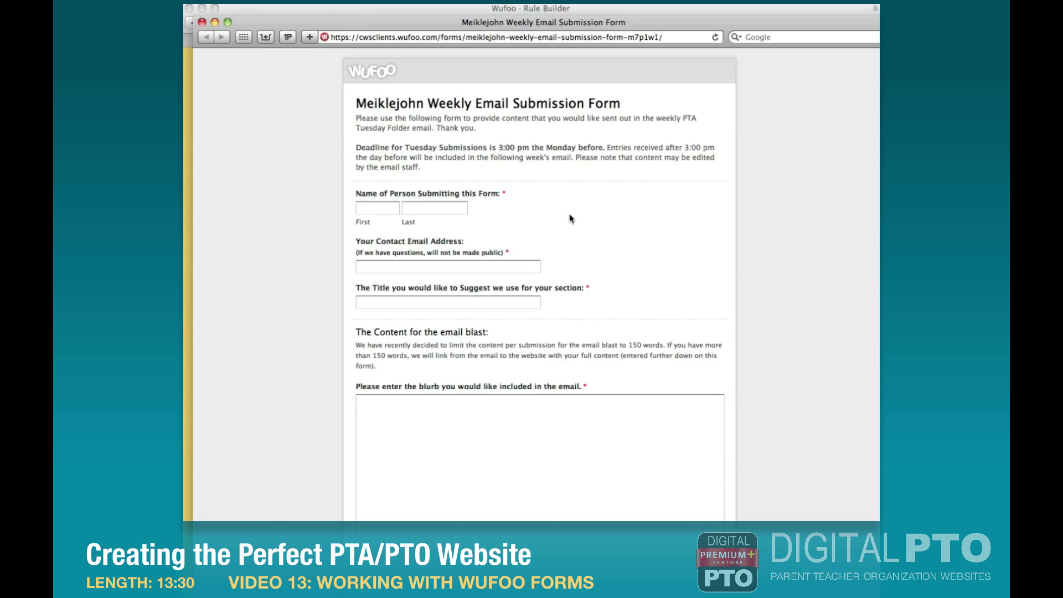
scroll(570, 217, "down", 5)
scroll(570, 218, "down", 2)
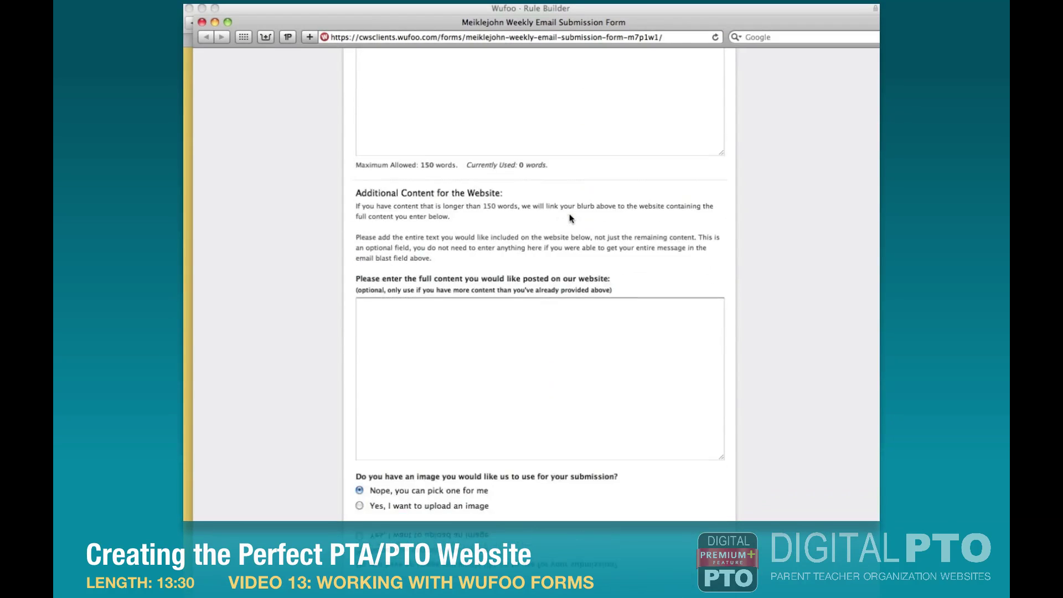
left_click_drag(420, 160, 542, 161)
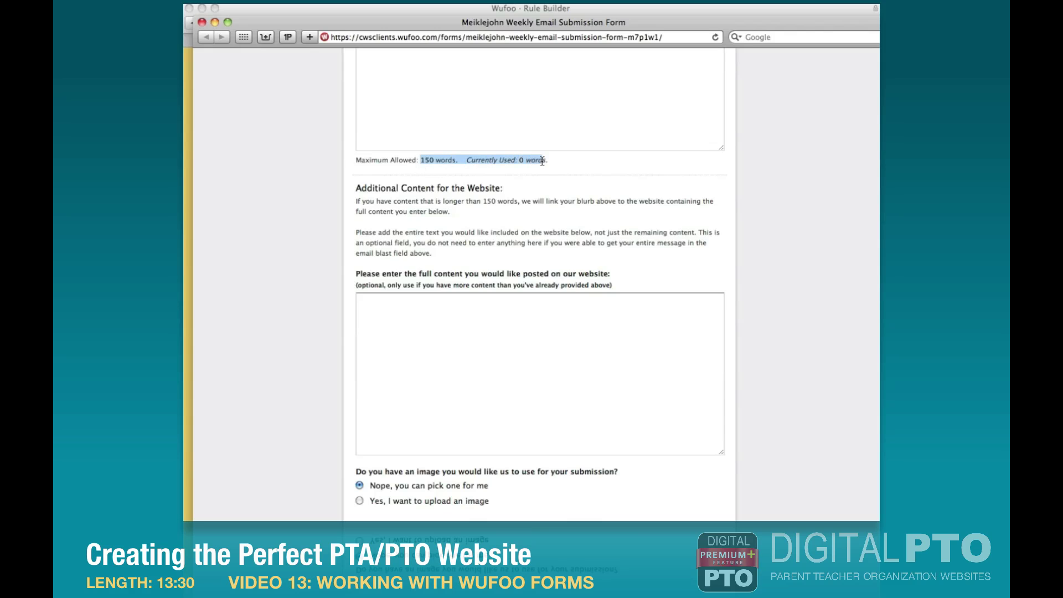
scroll(541, 194, "down", 2)
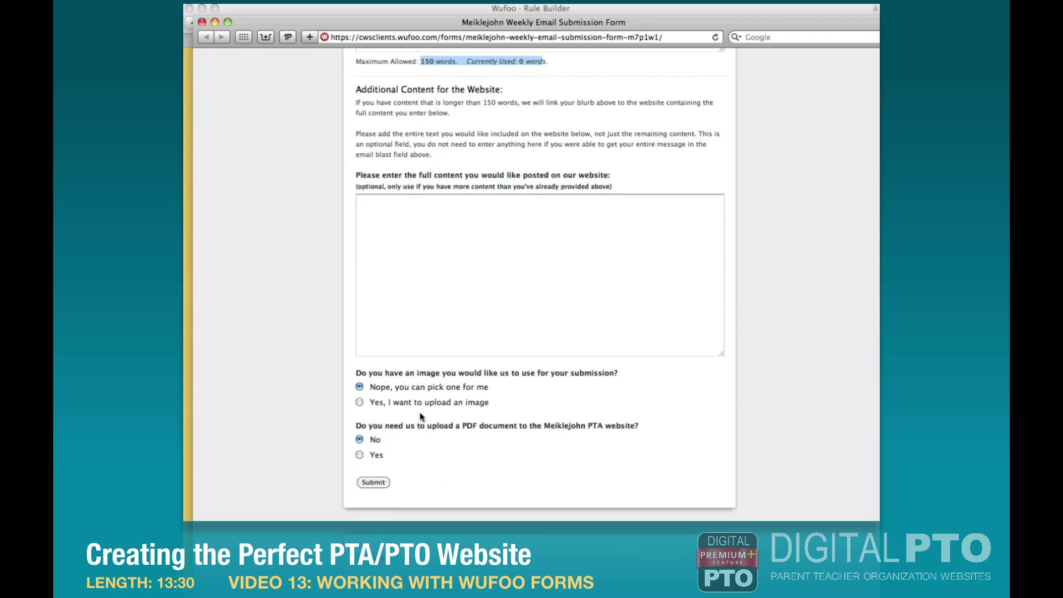
- Toggle the image and PDF questions between Yes and No to test the uploads, then close the preview
left_click(360, 403)
left_click(360, 387)
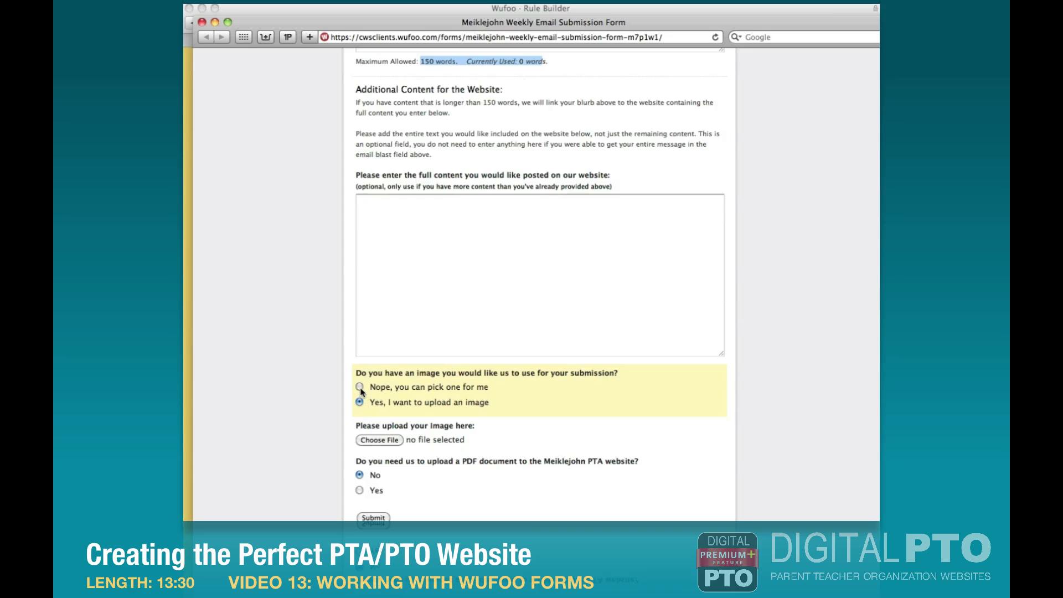
left_click(360, 455)
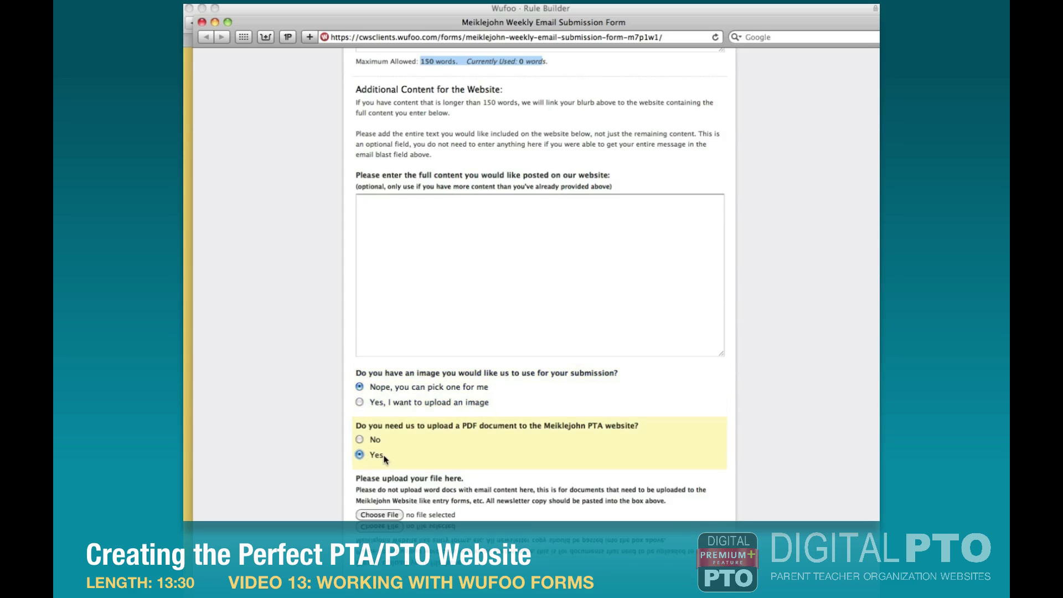
left_click(360, 440)
scroll(540, 277, "up", 15)
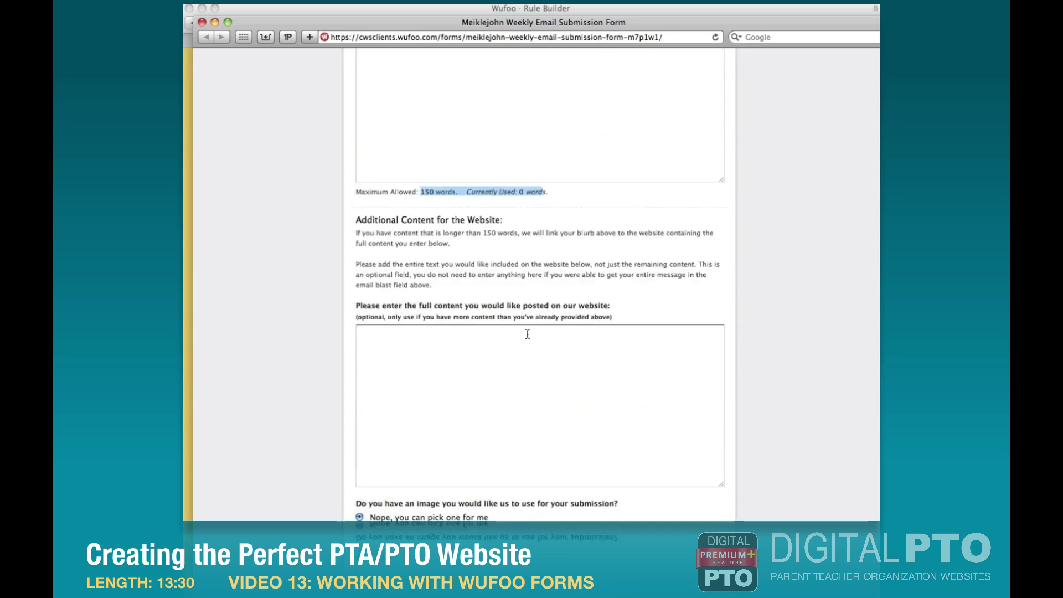
left_click(202, 22)
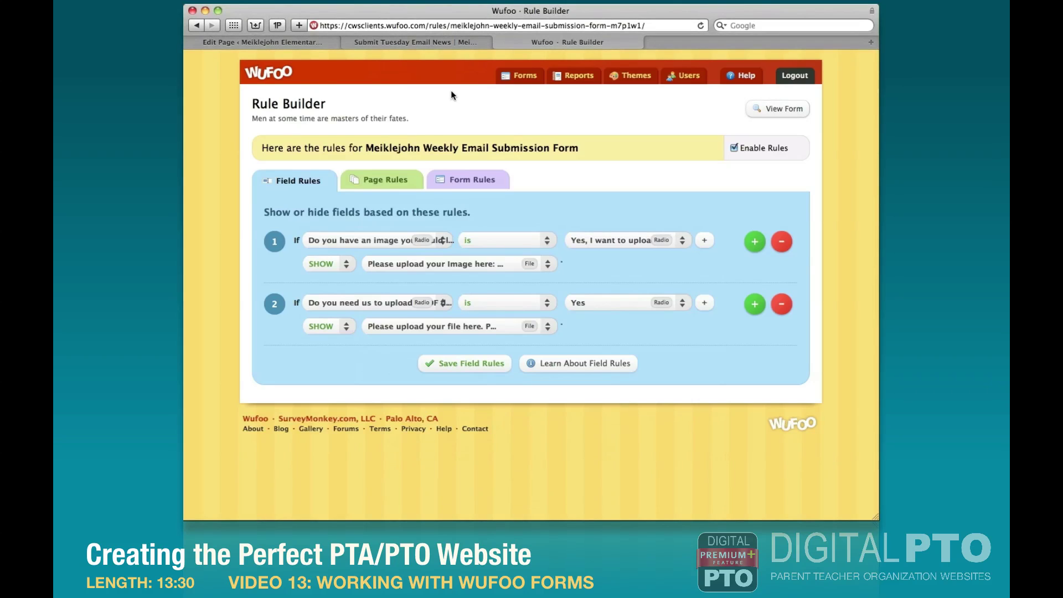
- From the Forms list, open the weekly submission form's embed code and select its WordPress shortcode
left_click(522, 76)
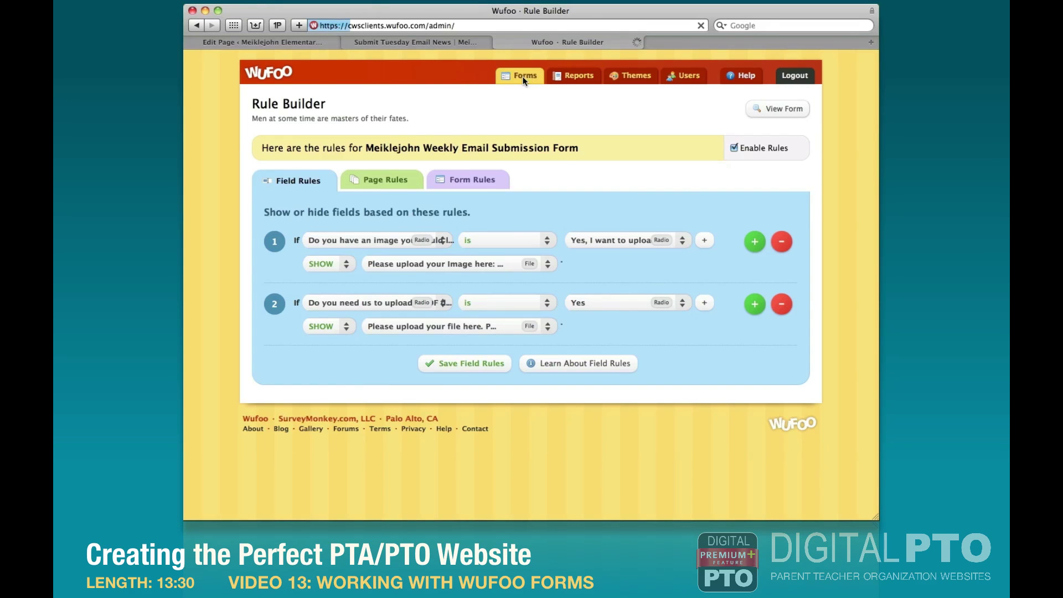
left_click(600, 210)
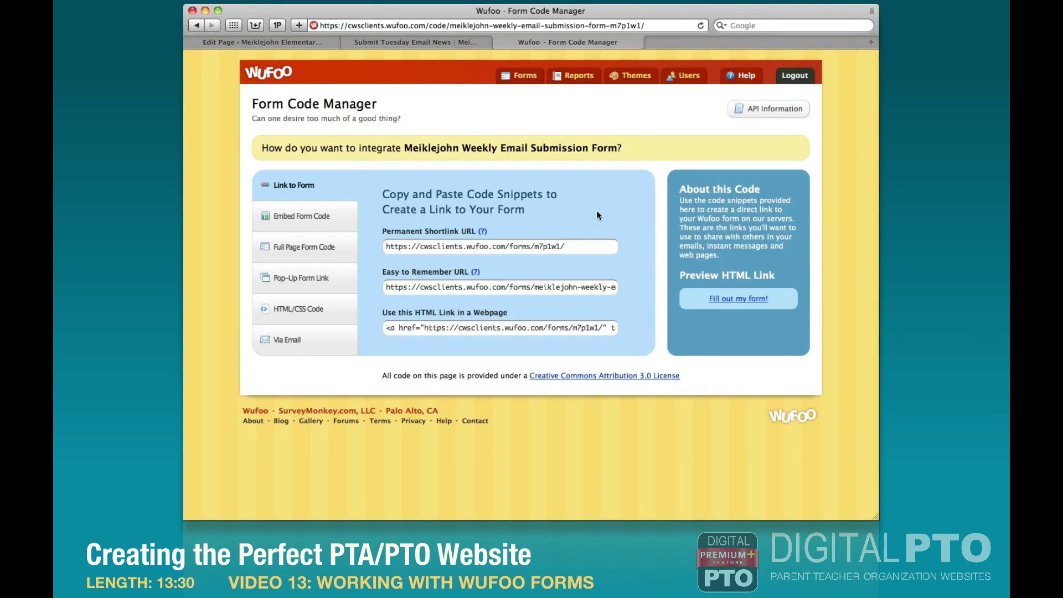
left_click(302, 217)
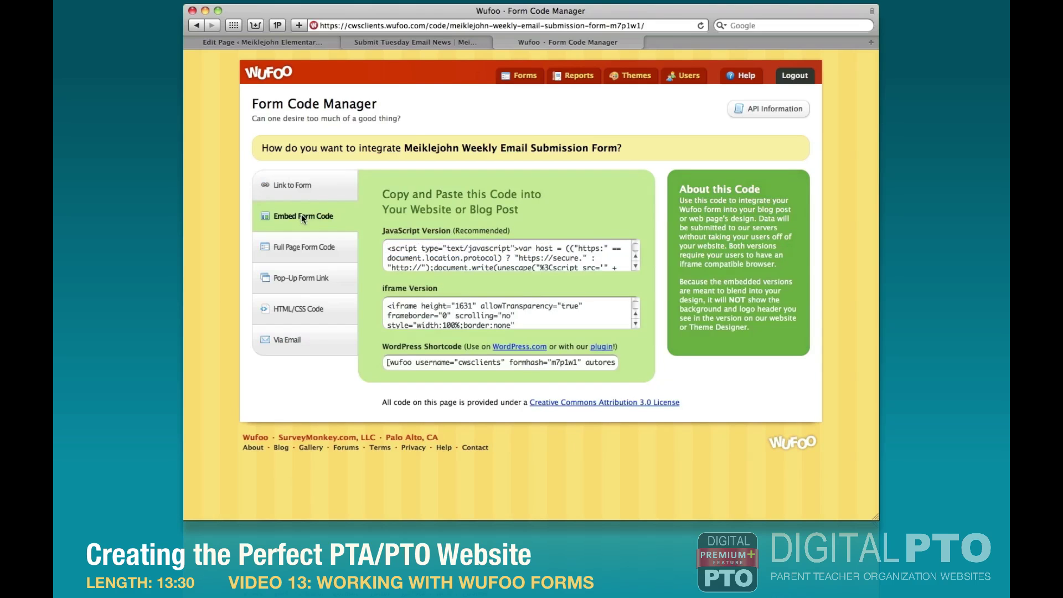
left_click(440, 361)
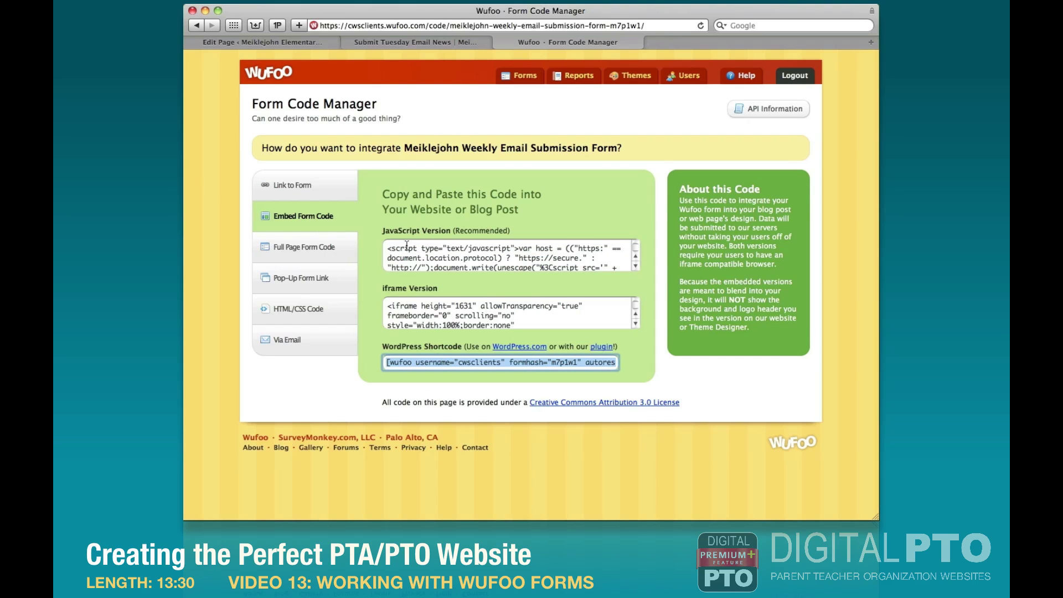
- Open the Submit Tuesday Email News page for editing from All Pages in WordPress
left_click(247, 41)
mouse_move(242, 83)
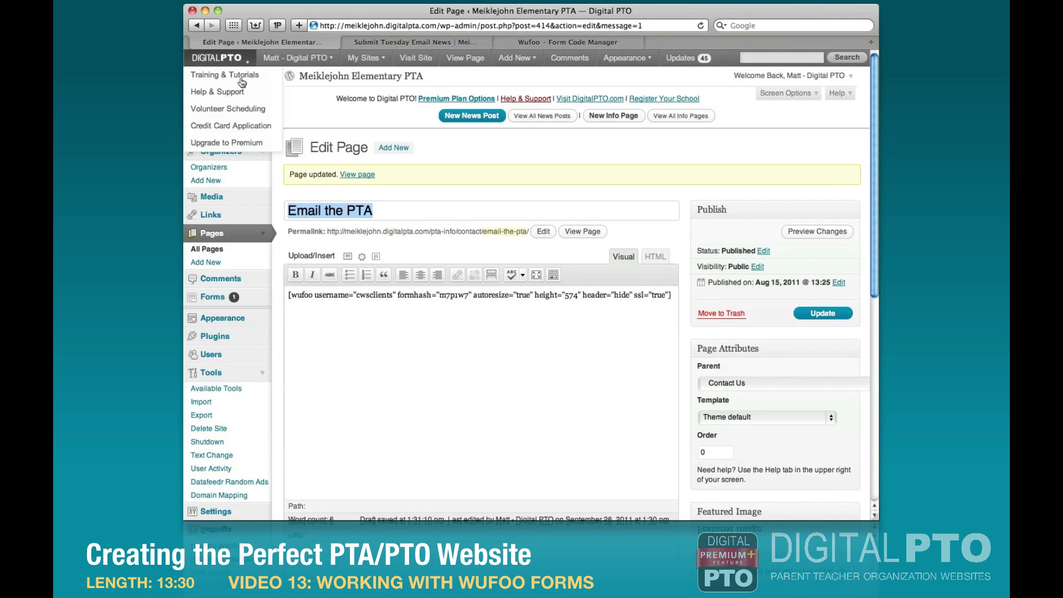
left_click(206, 249)
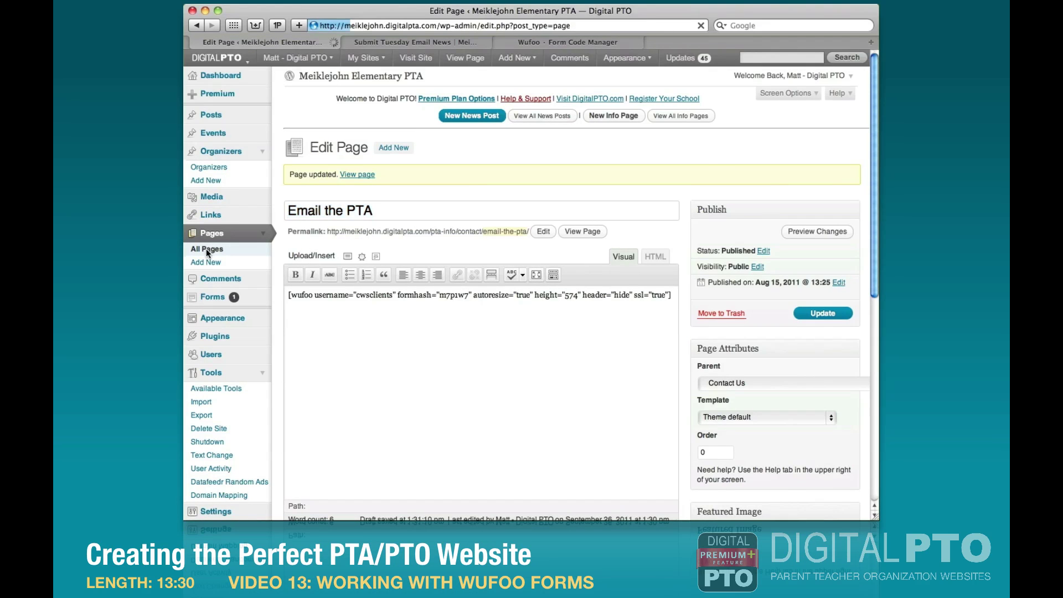
scroll(443, 292, "down", 15)
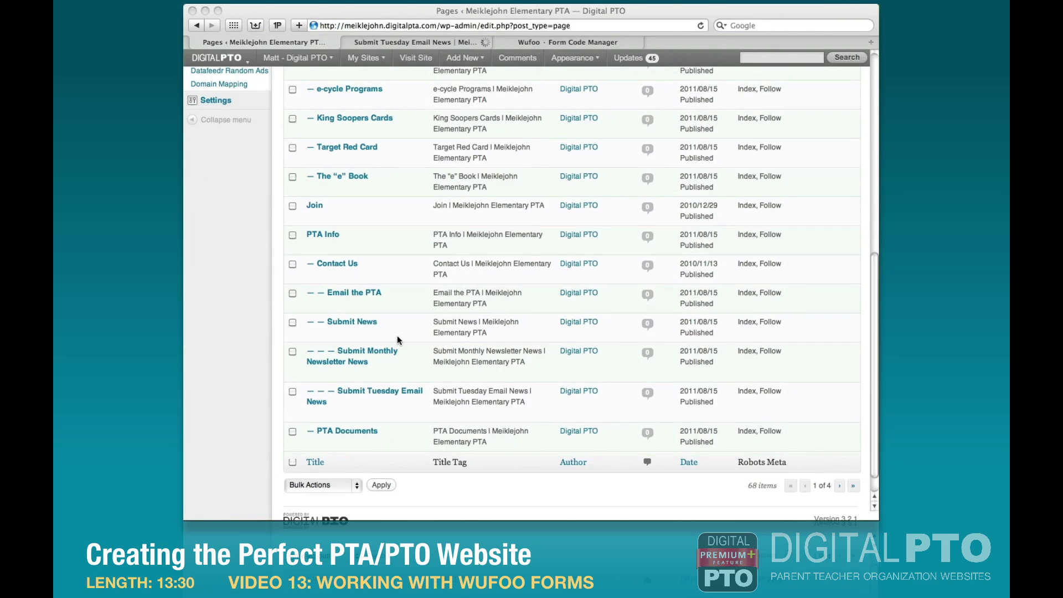
left_click(368, 389)
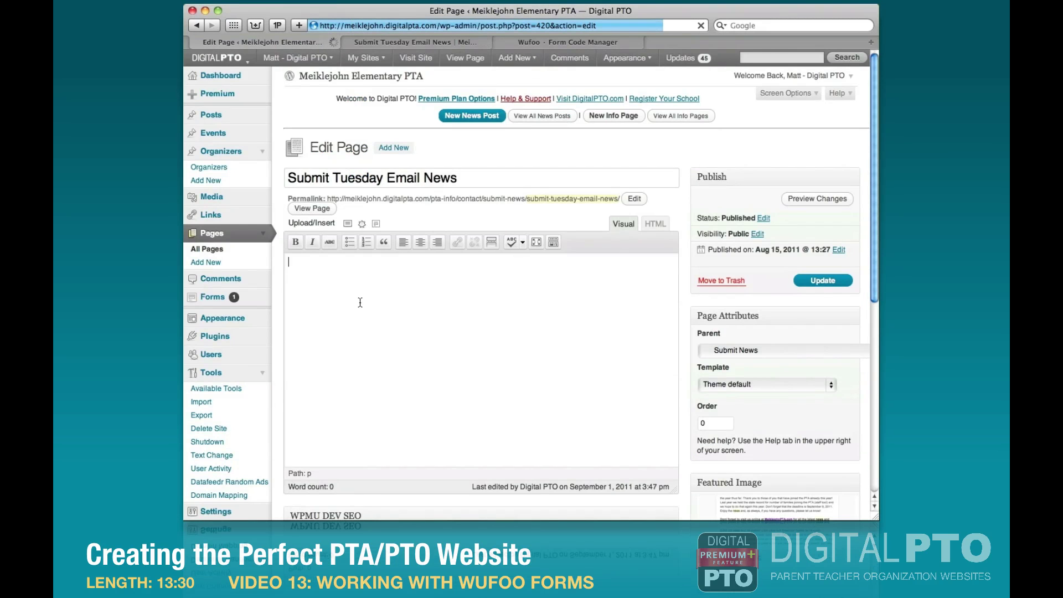
- Paste the Wufoo shortcode into the page body, update the page, and view it live
type("[wufoo username=\"cwsclients\" formhash=\"m7p1w1\" autoresize=\"true\" height=\"1631\" header=\"show\" ssl=\"true\"]")
left_click(812, 282)
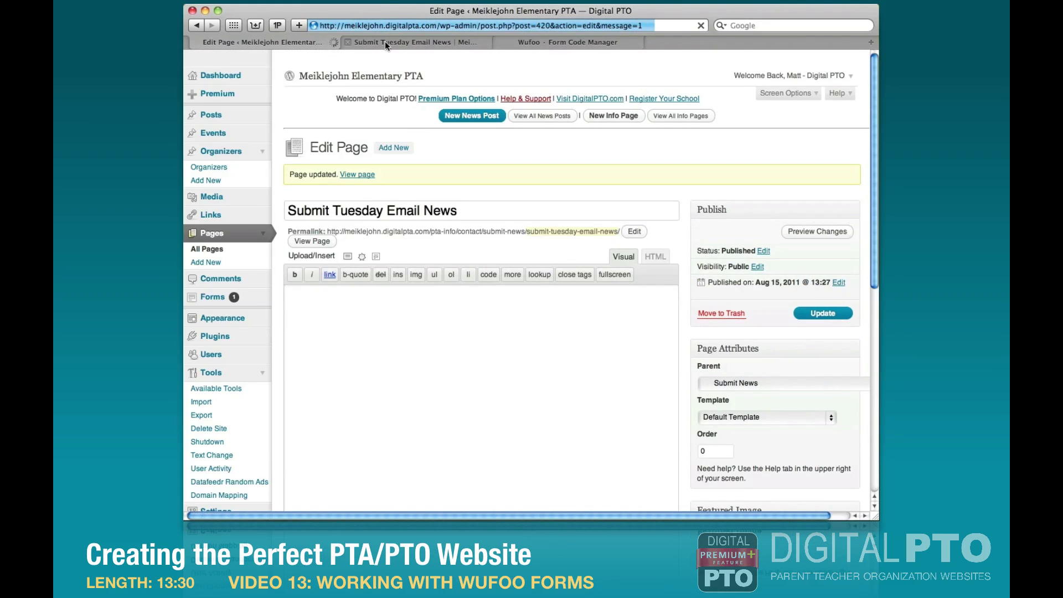
left_click(384, 41)
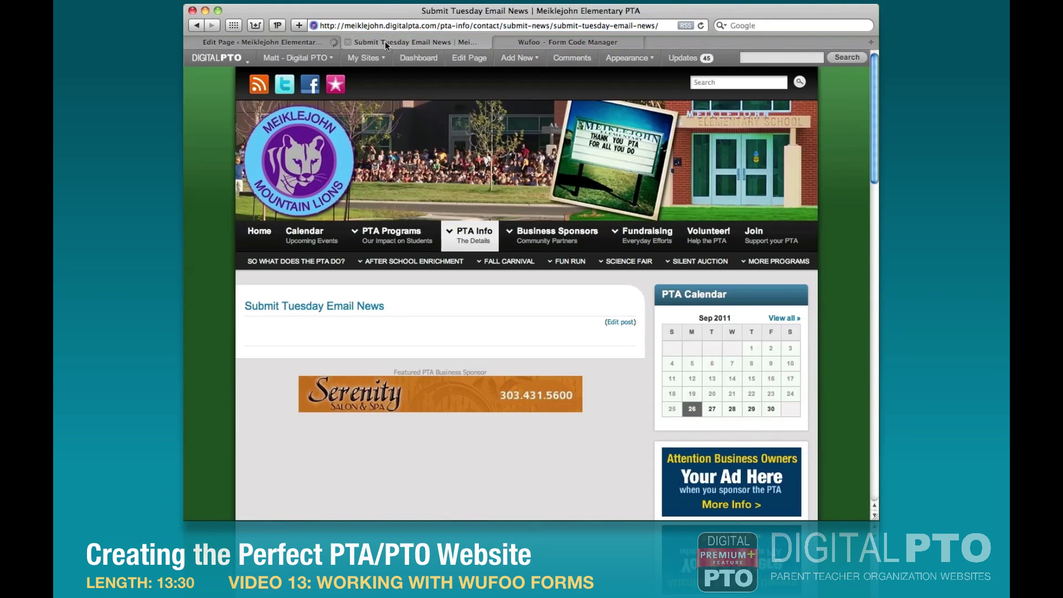
- Reload the live page and toggle the image and PDF Yes/No answers to confirm the uploads show and hide
left_click(702, 26)
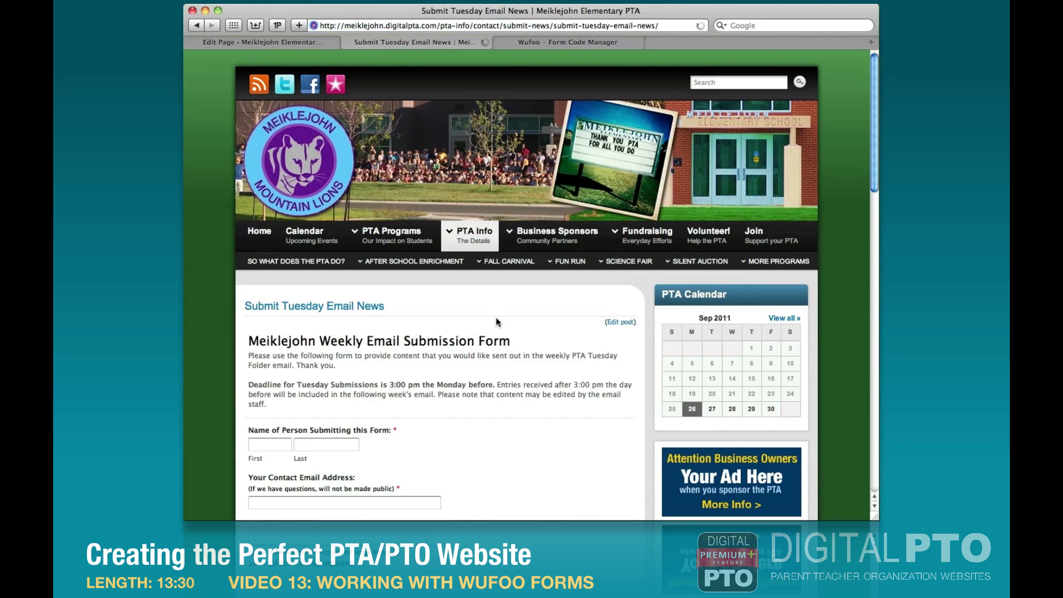
scroll(496, 319, "down", 10)
scroll(496, 322, "down", 6)
left_click(252, 338)
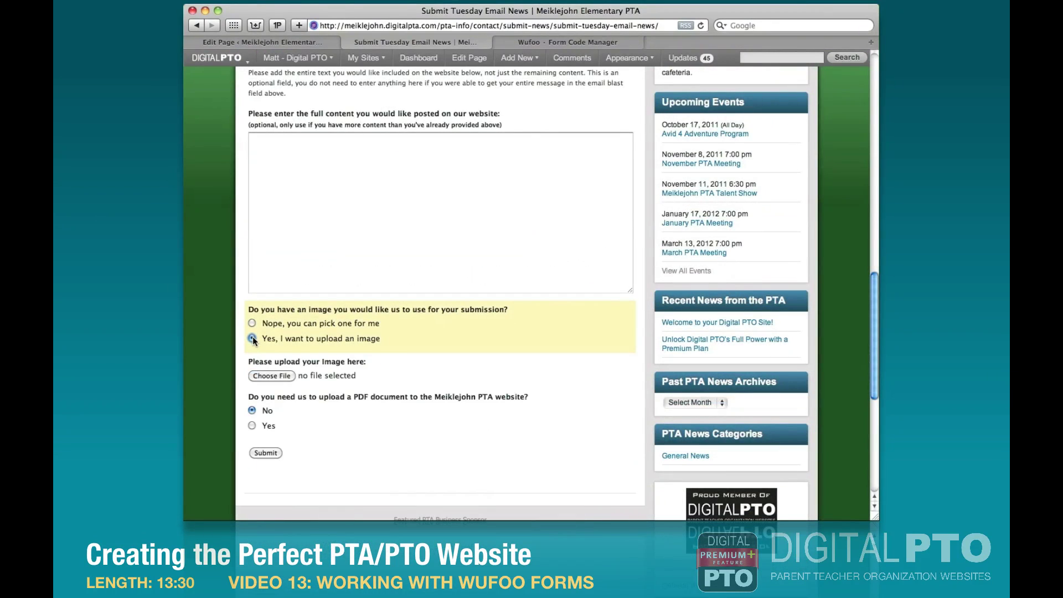
left_click(252, 323)
left_click(253, 391)
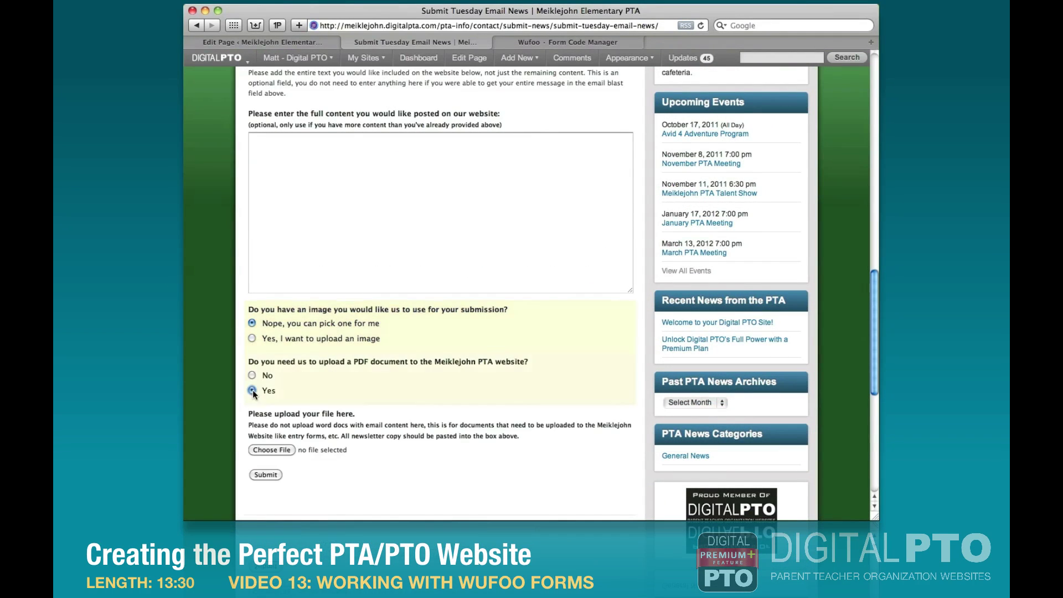
left_click(252, 376)
scroll(514, 360, "up", 10)
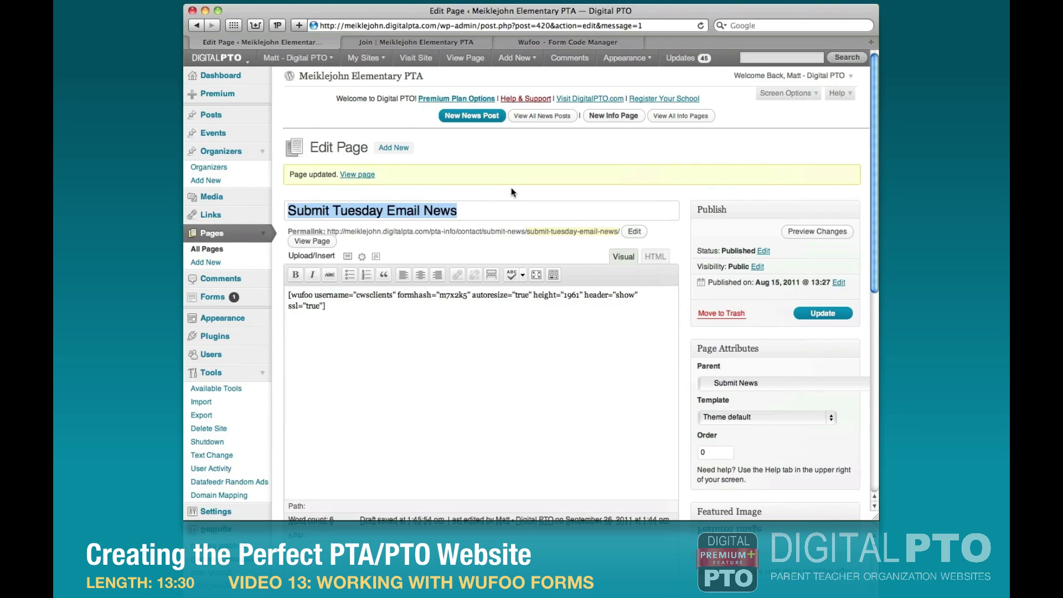
left_click(397, 42)
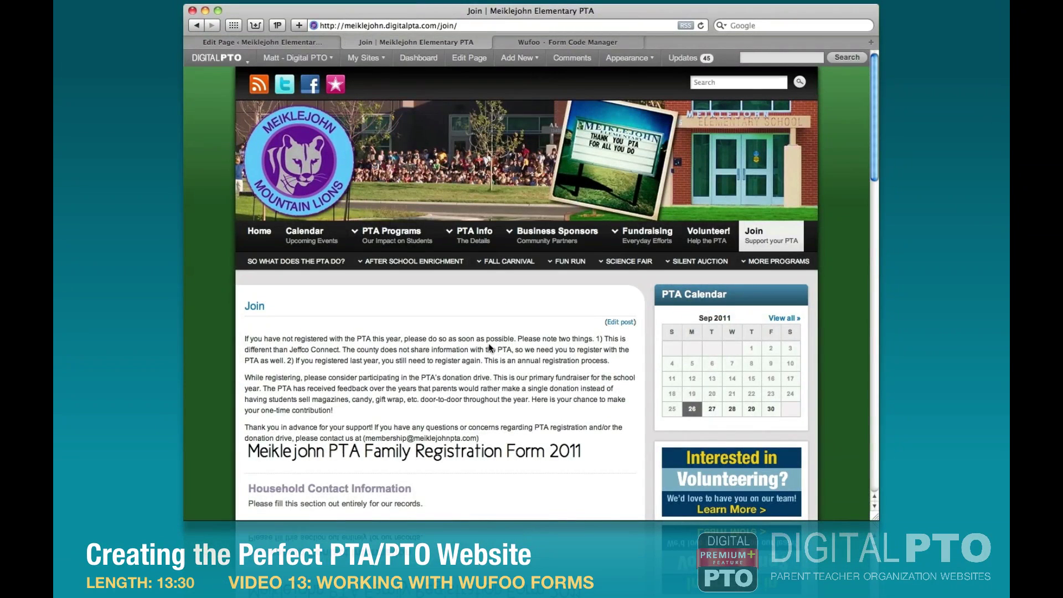
scroll(489, 348, "down", 10)
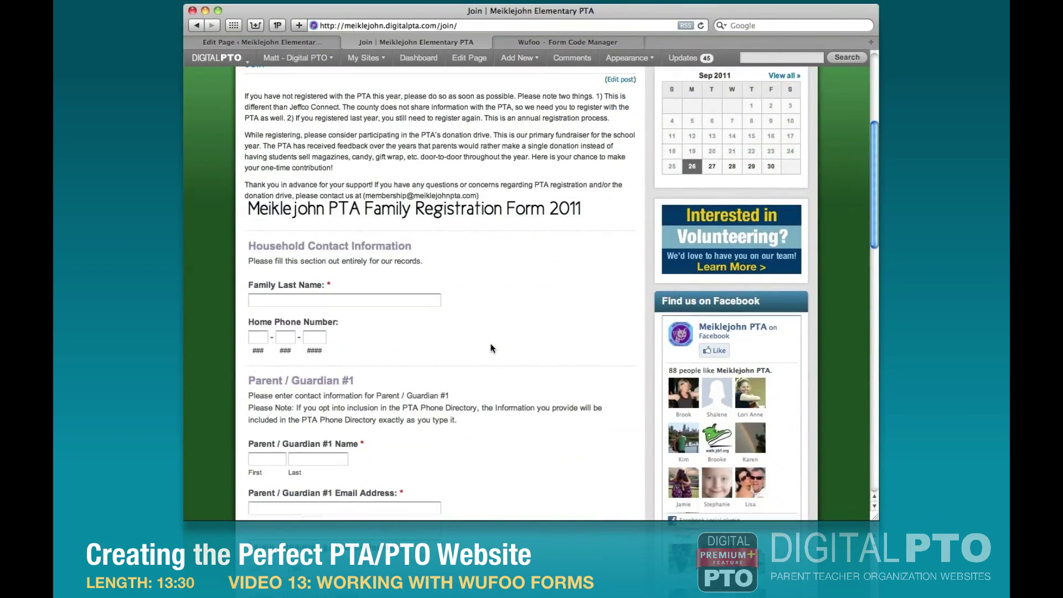
scroll(490, 348, "down", 6)
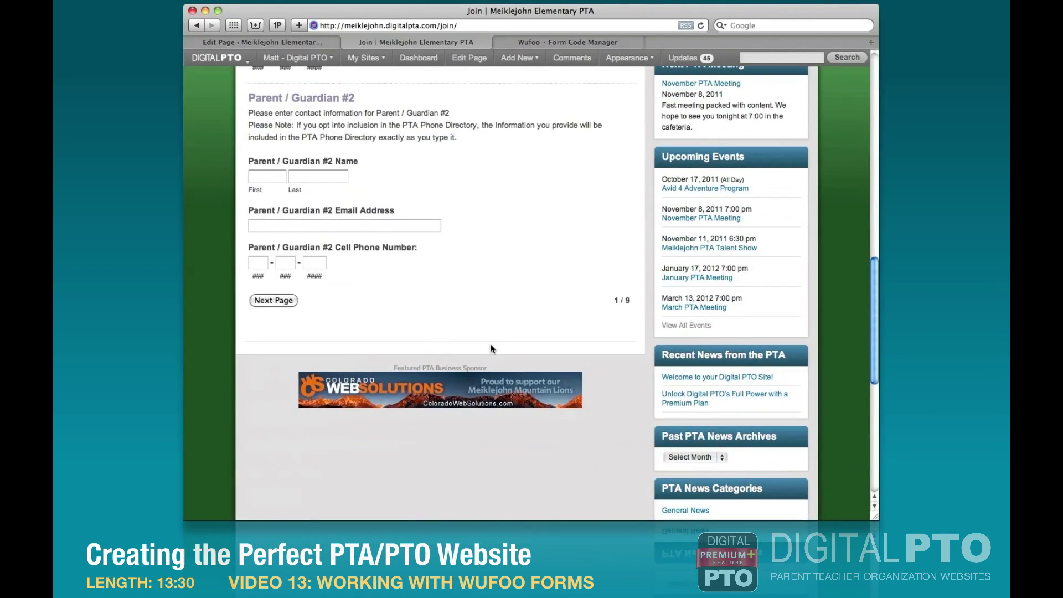
scroll(490, 348, "up", 15)
scroll(491, 348, "up", 4)
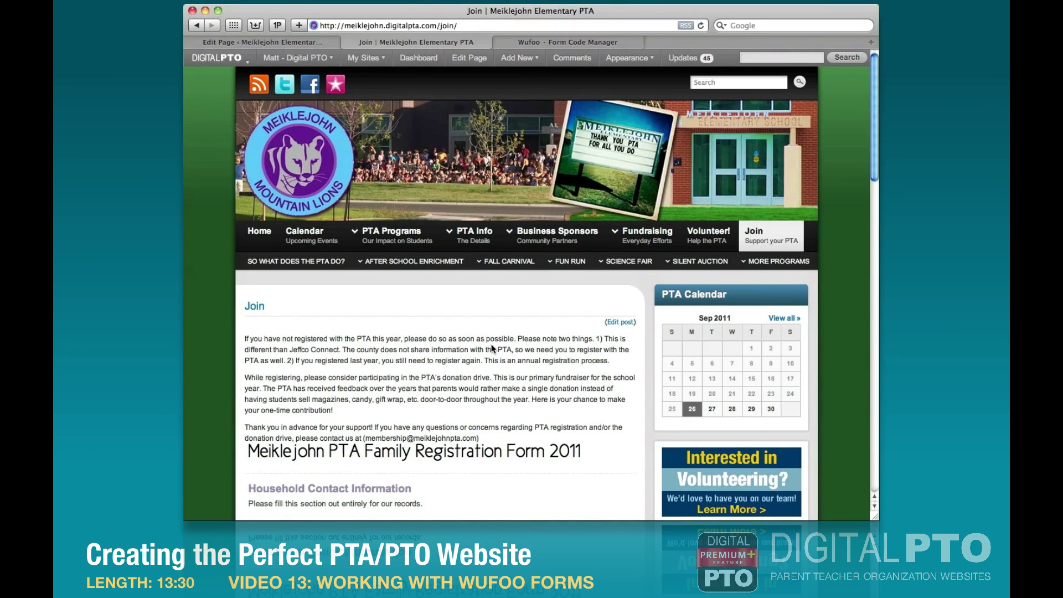
scroll(492, 349, "down", 4)
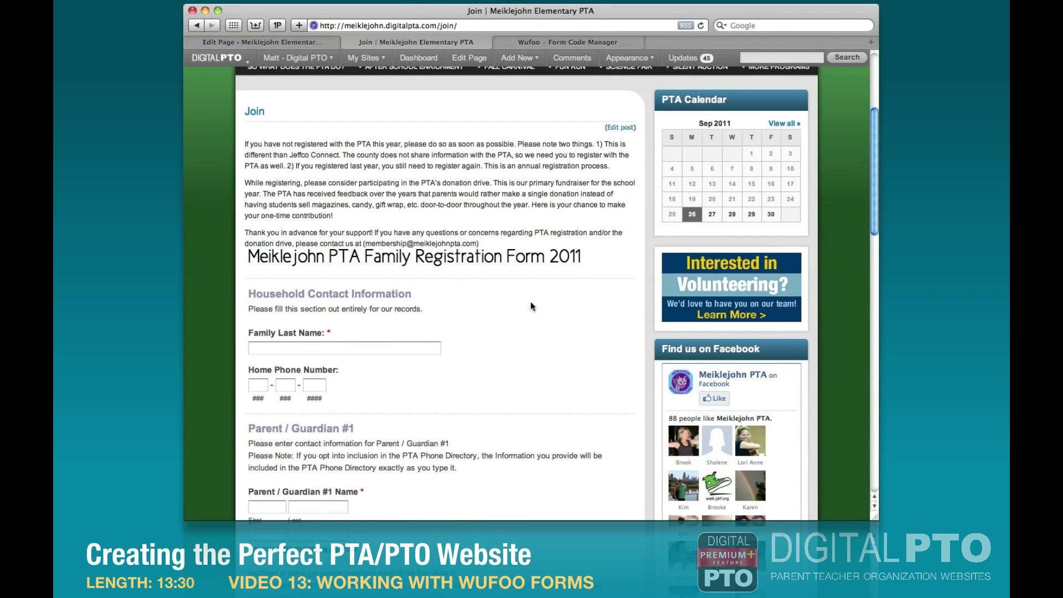
scroll(530, 301, "up", 4)
left_click(332, 26)
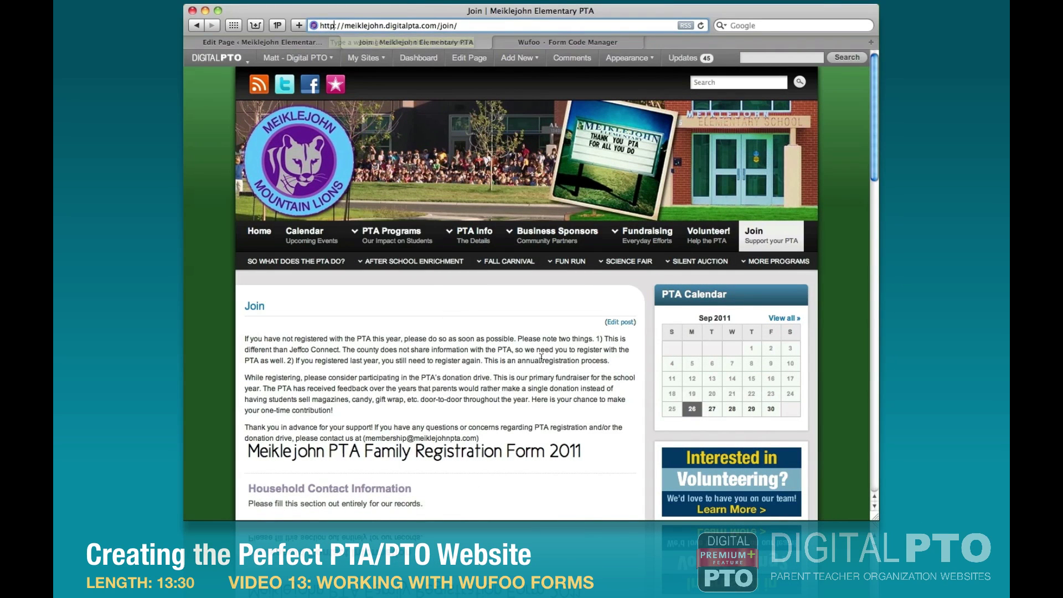
scroll(542, 360, "down", 3)
scroll(541, 360, "down", 2)
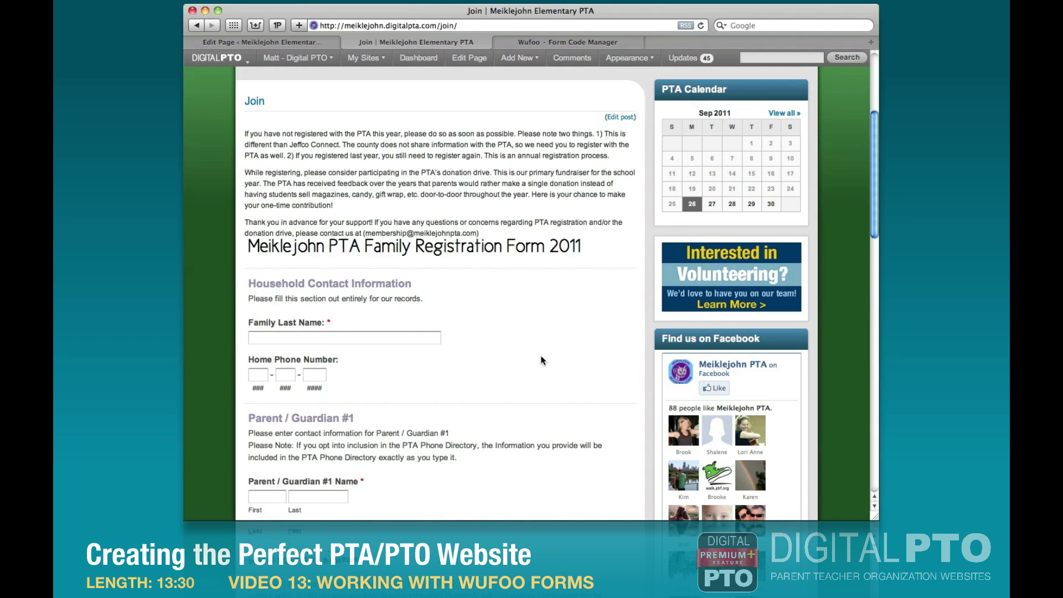
scroll(541, 360, "up", 3)
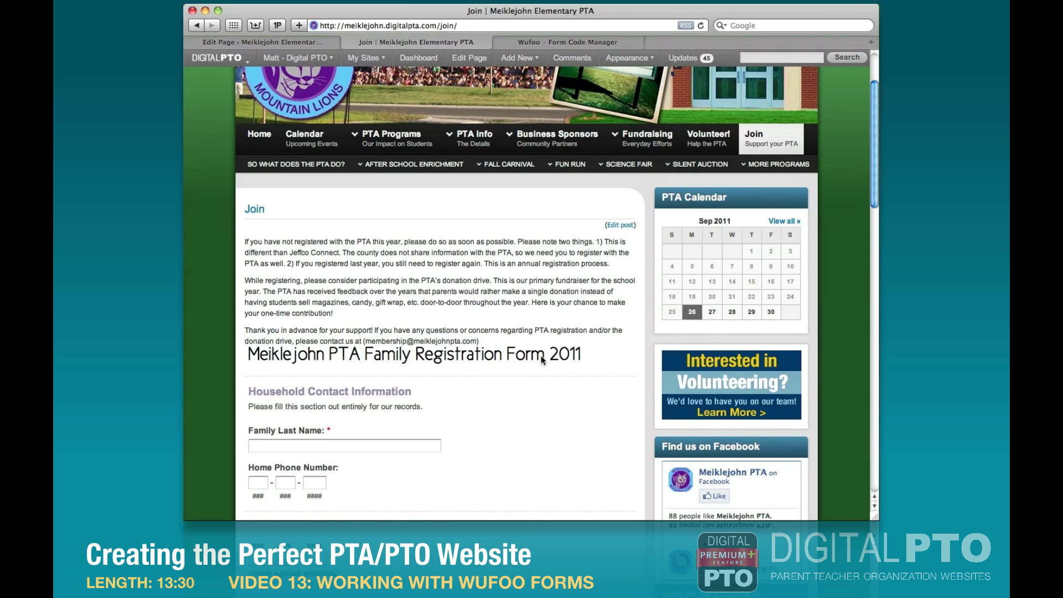
scroll(541, 359, "up", 3)
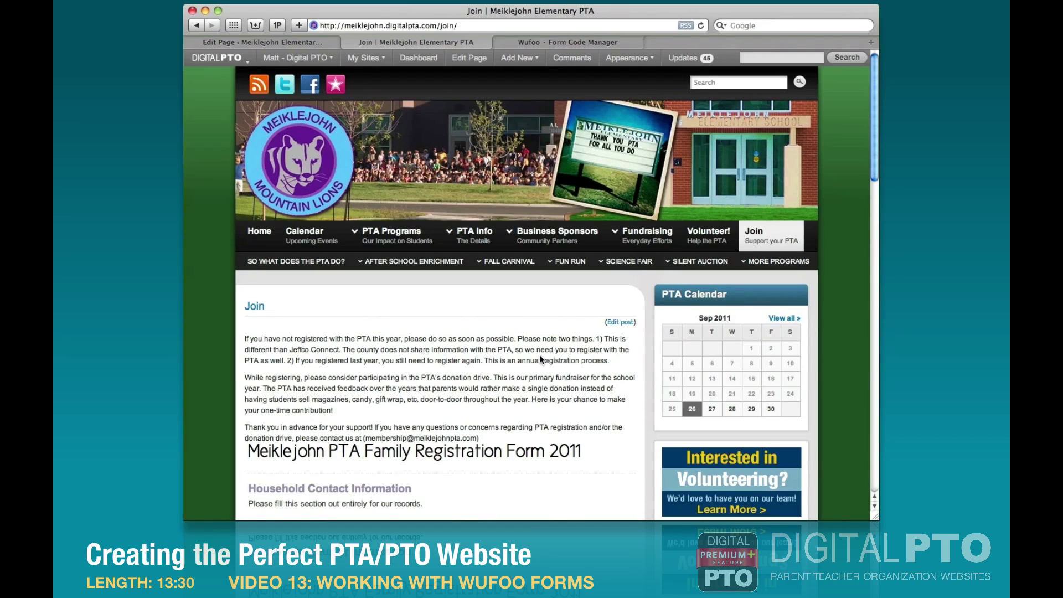
left_click(231, 40)
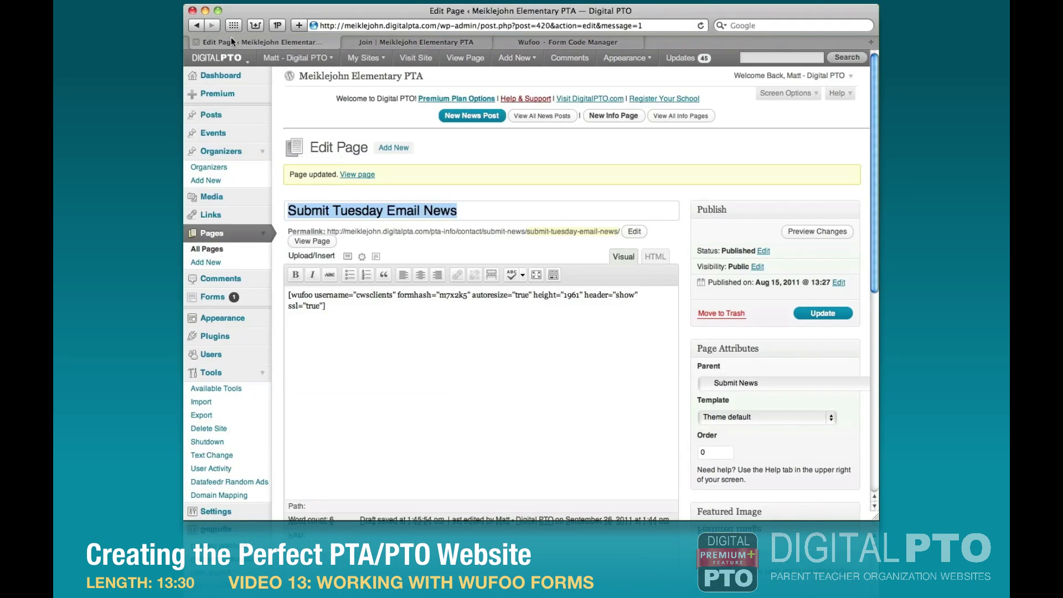